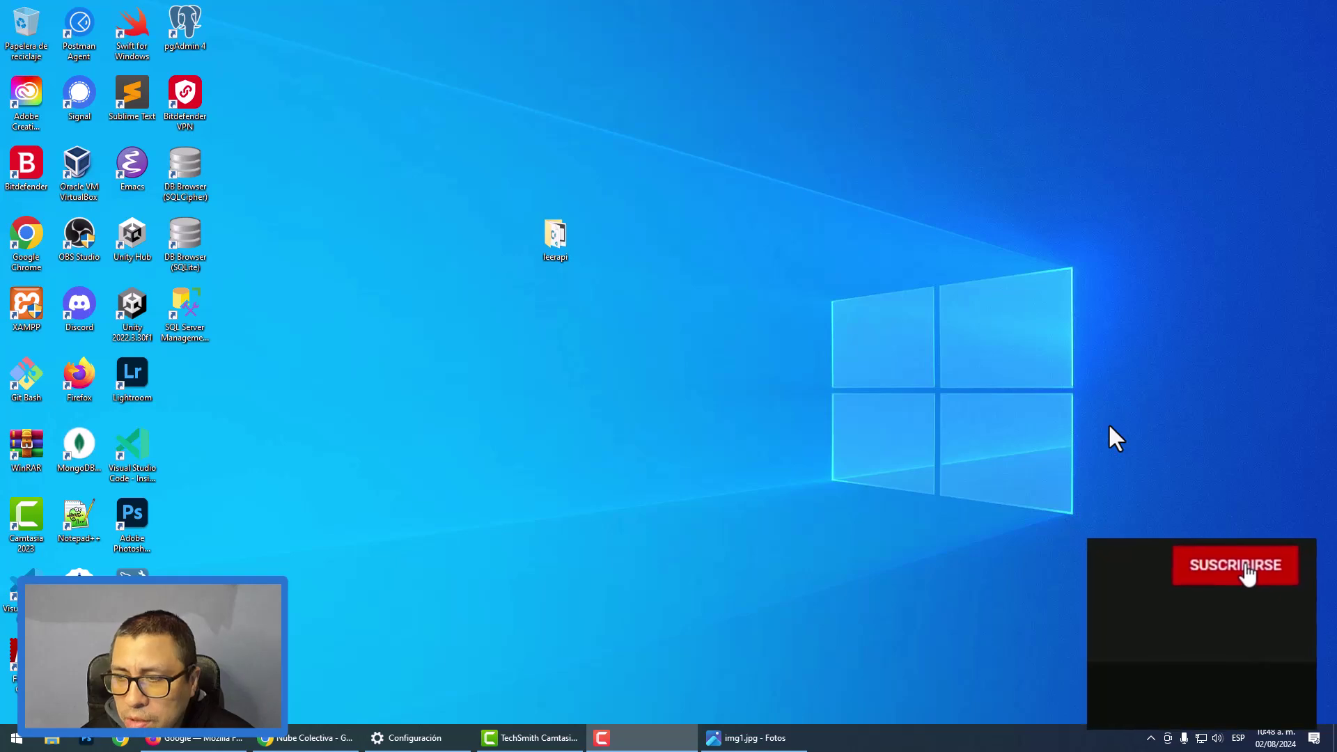
Step: Page through the VPN, VPC and cloud server slides, then close the slide viewer
{"action": "left_click", "coordinate": [766, 741]}
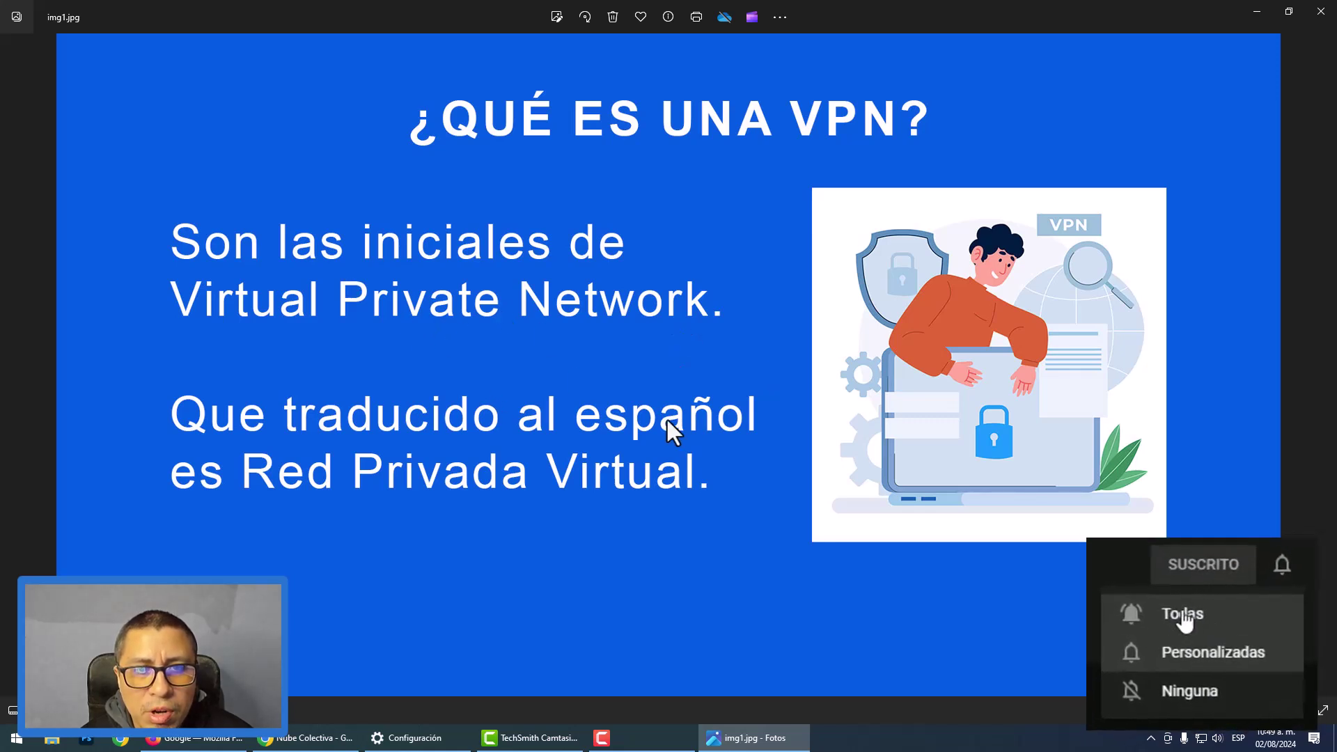
{"action": "key", "text": "Right"}
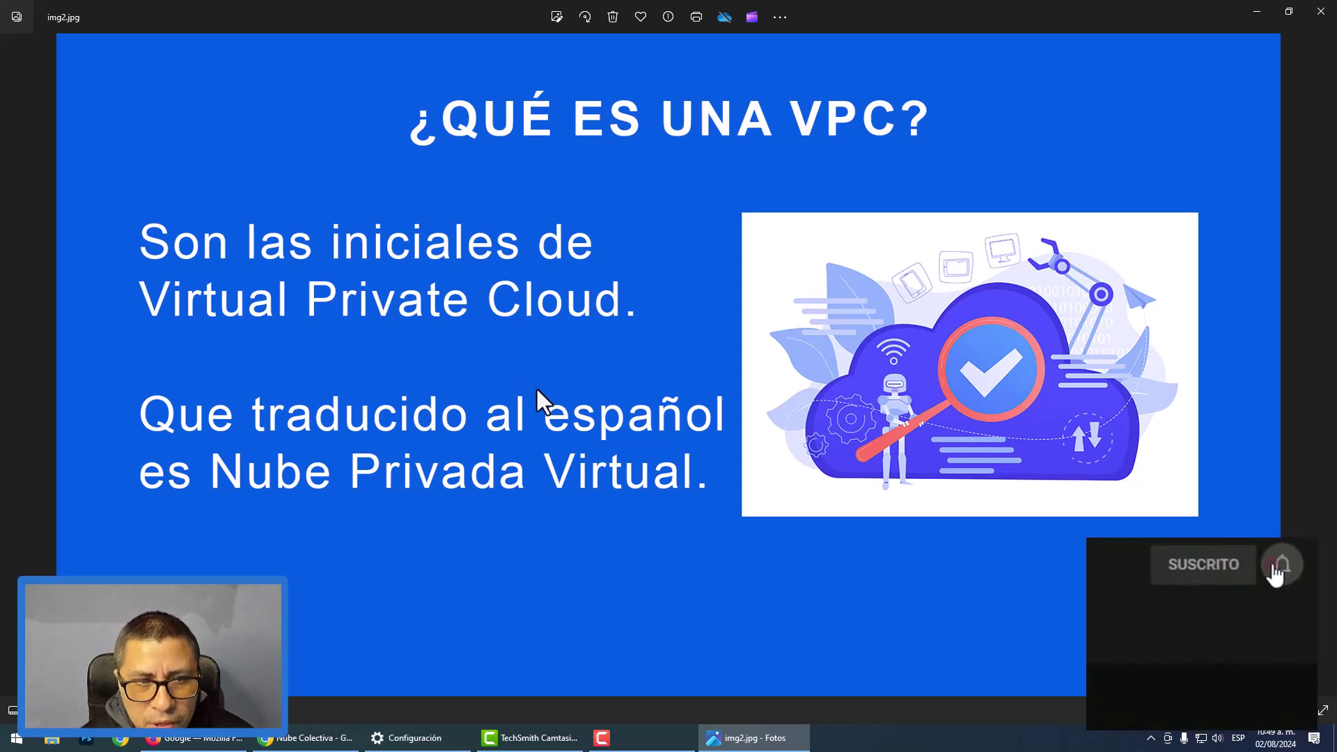
{"action": "key", "text": "Right"}
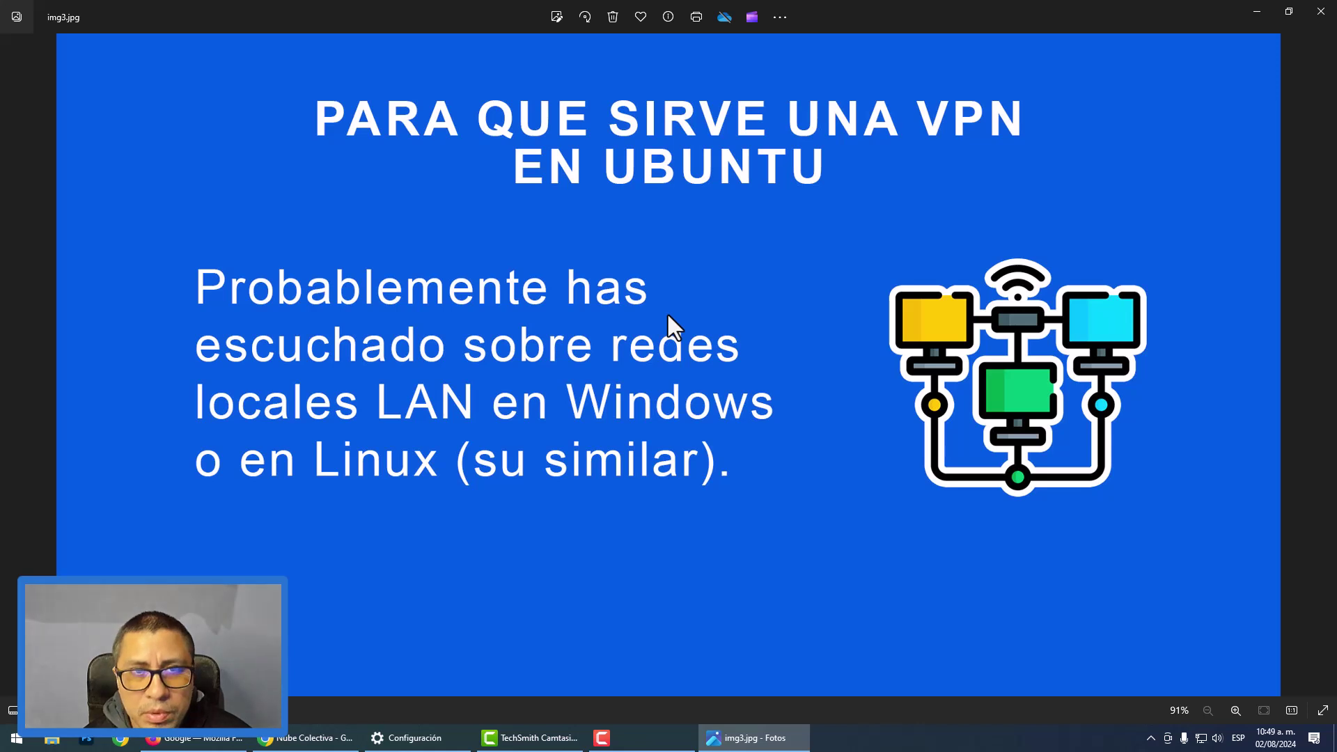
{"action": "key", "text": "Right"}
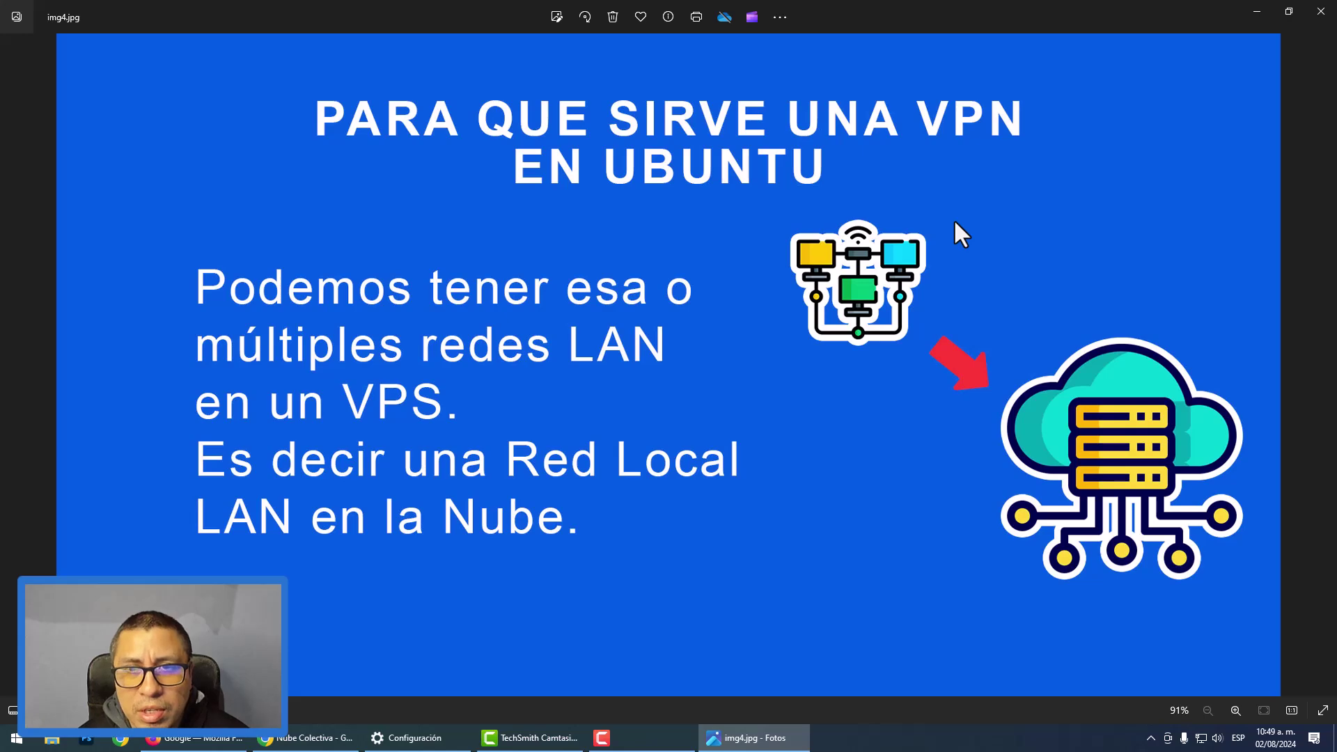
{"action": "key", "text": "alt+F4"}
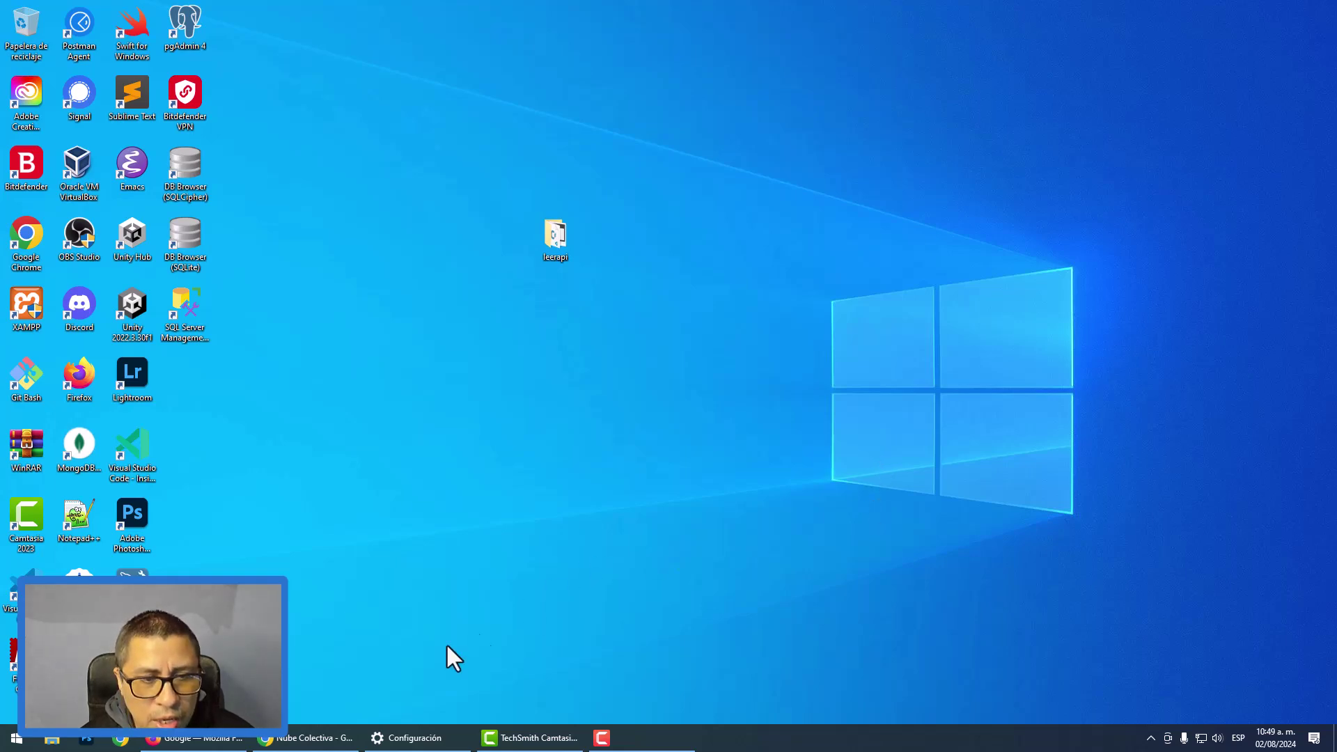
Step: Search Google for 'clouding' in the browser and open the Clouding.io result
{"action": "left_click", "coordinate": [202, 739]}
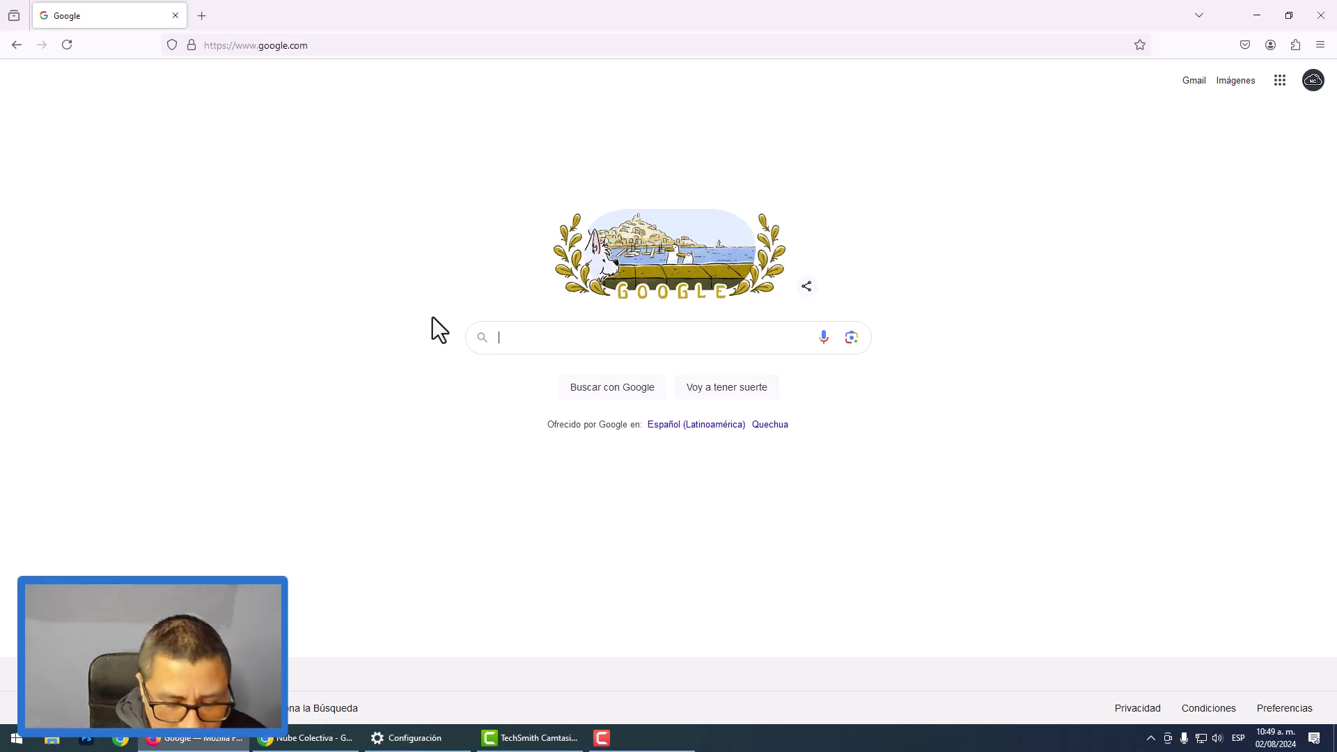
{"action": "type", "text": "clouding"}
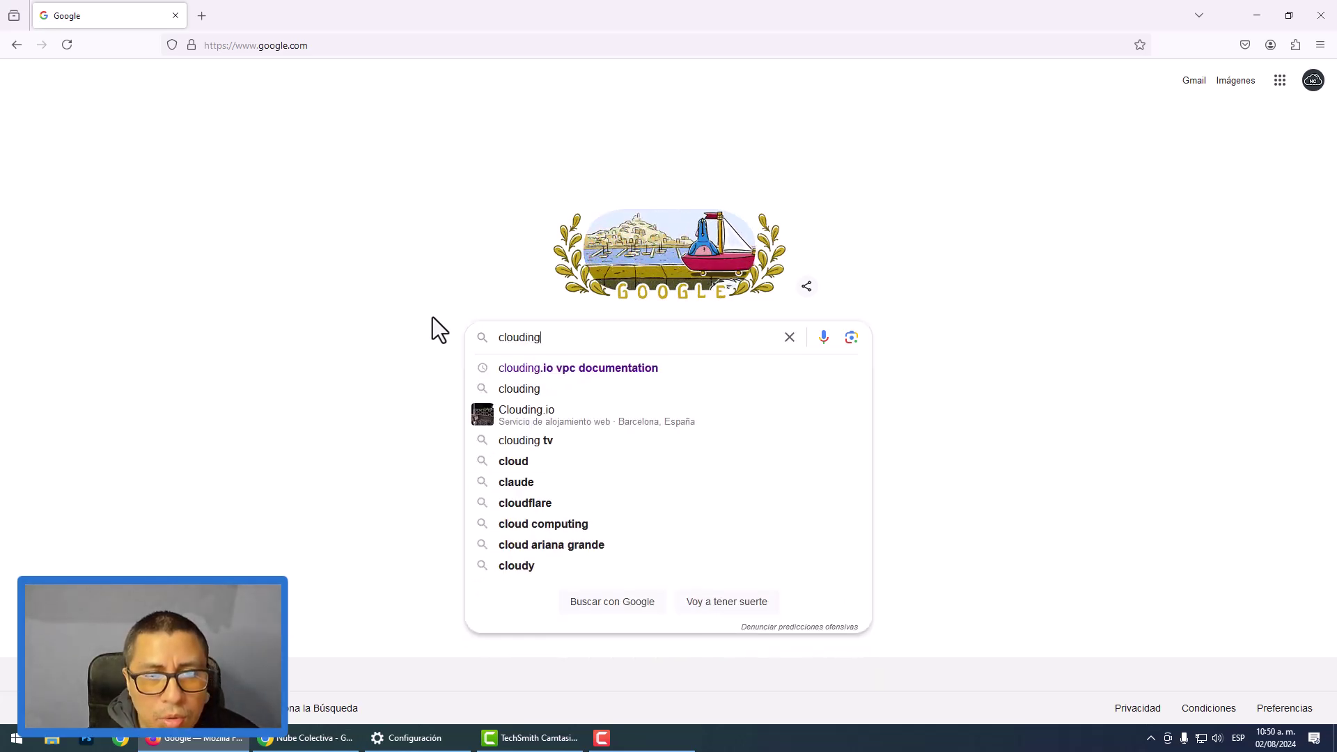
{"action": "key", "text": "Return"}
{"action": "left_click", "coordinate": [209, 216]}
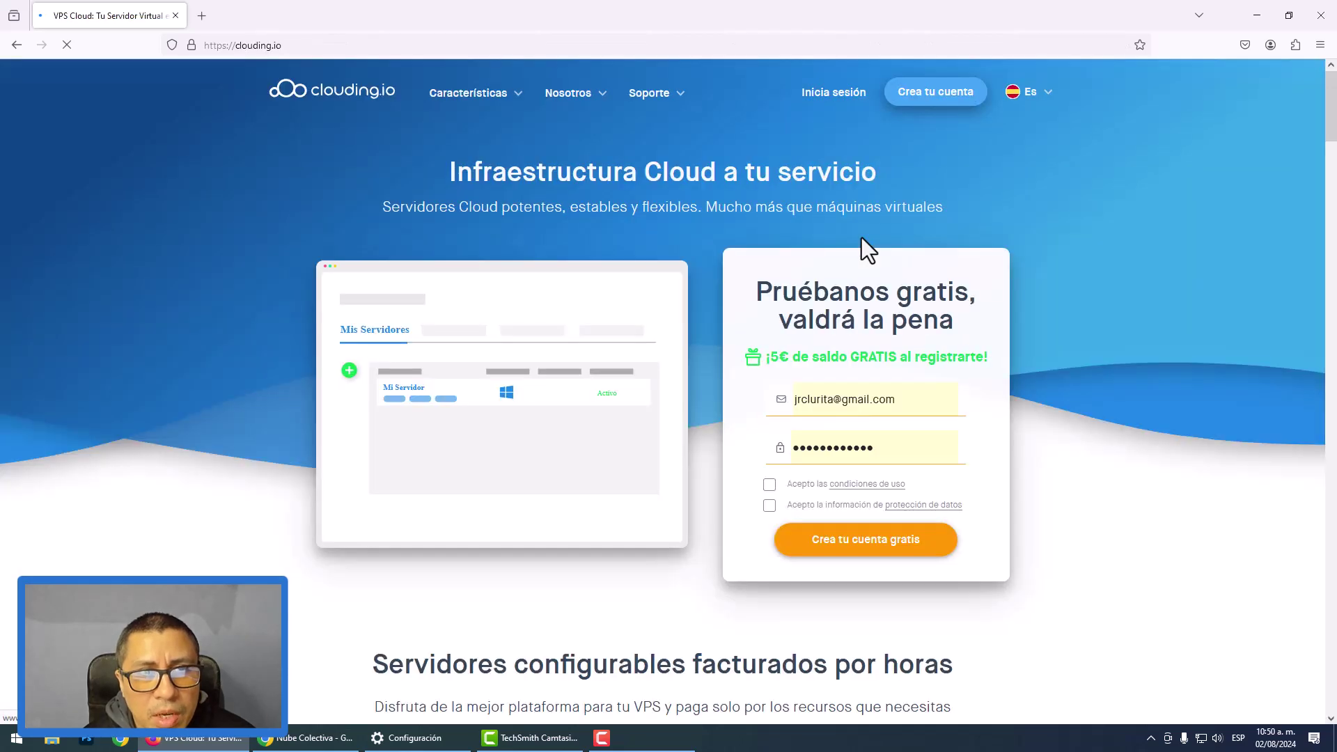
Step: Point out the autofilled e-mail and 5€ free credit offer, then go to the portal sign-in page
{"action": "left_click_drag", "start_coordinate": [941, 404], "coordinate": [669, 413]}
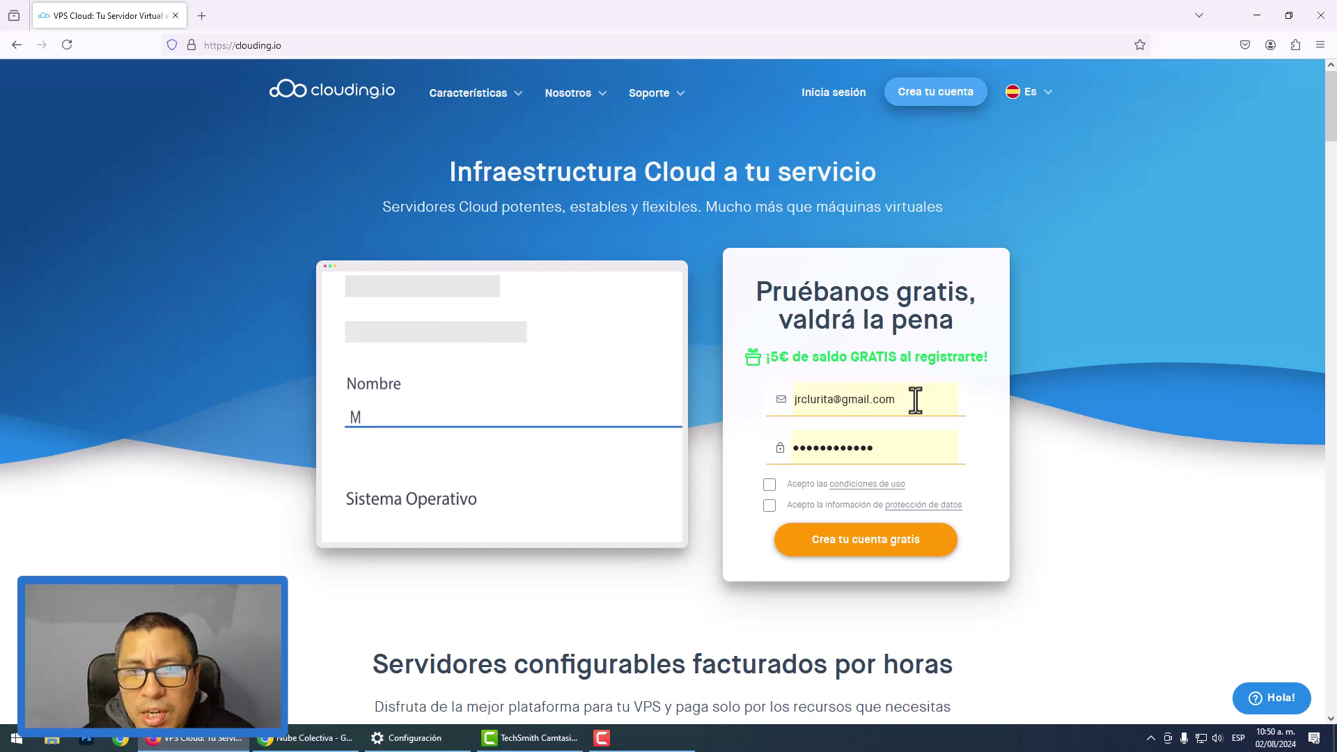
{"action": "left_click_drag", "start_coordinate": [771, 359], "coordinate": [788, 359]}
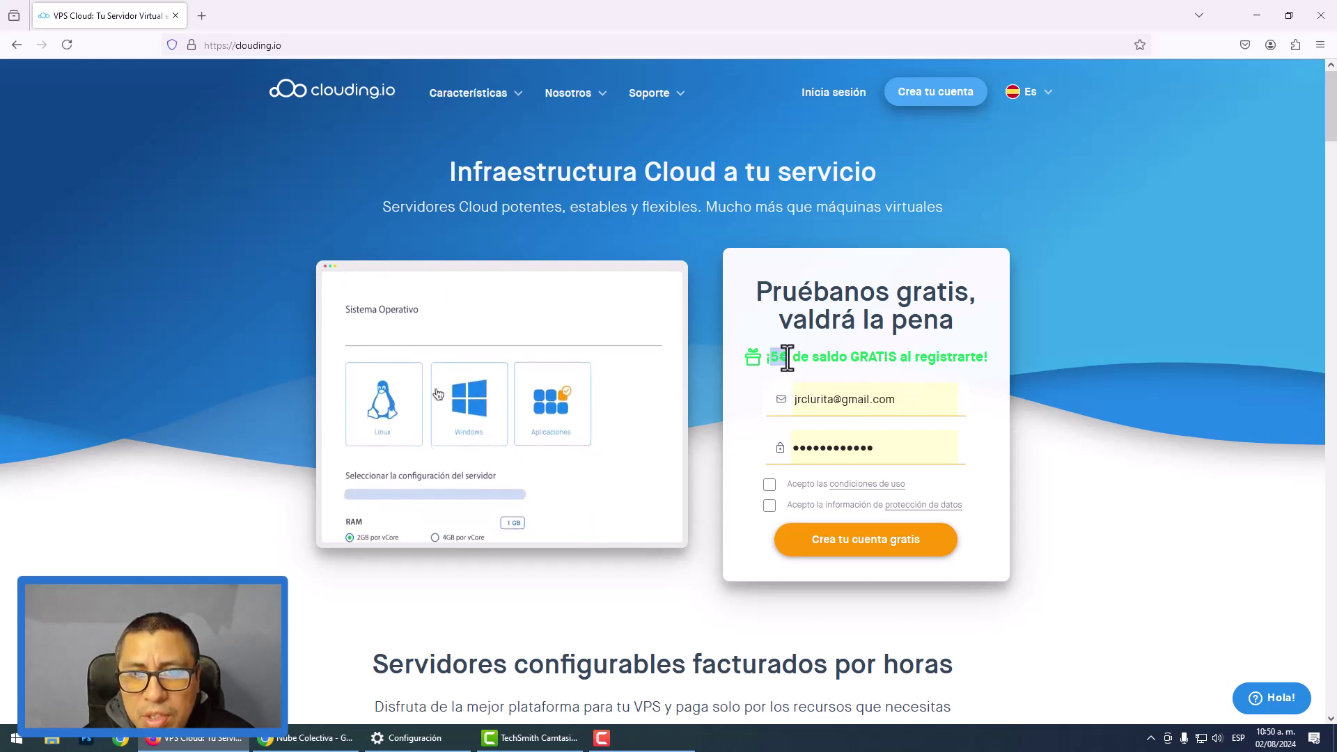
{"action": "left_click", "coordinate": [1035, 368]}
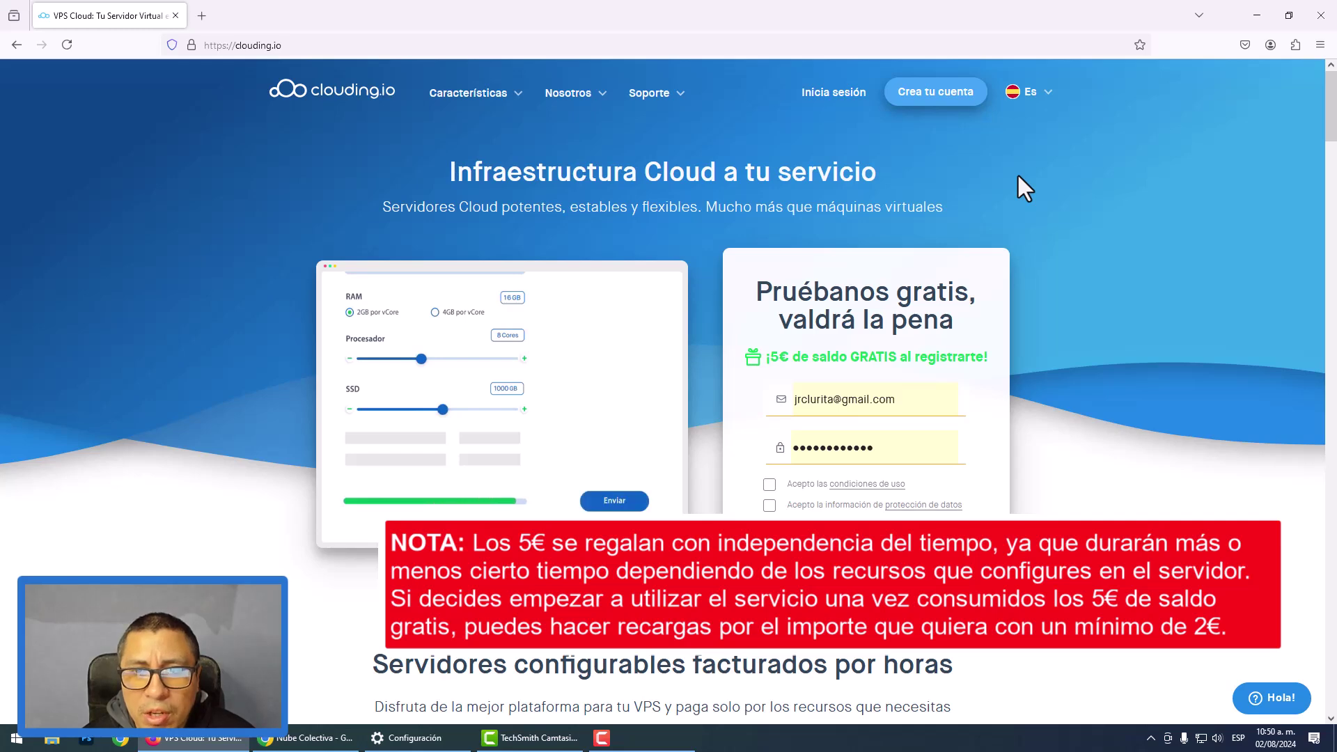
{"action": "left_click", "coordinate": [836, 96]}
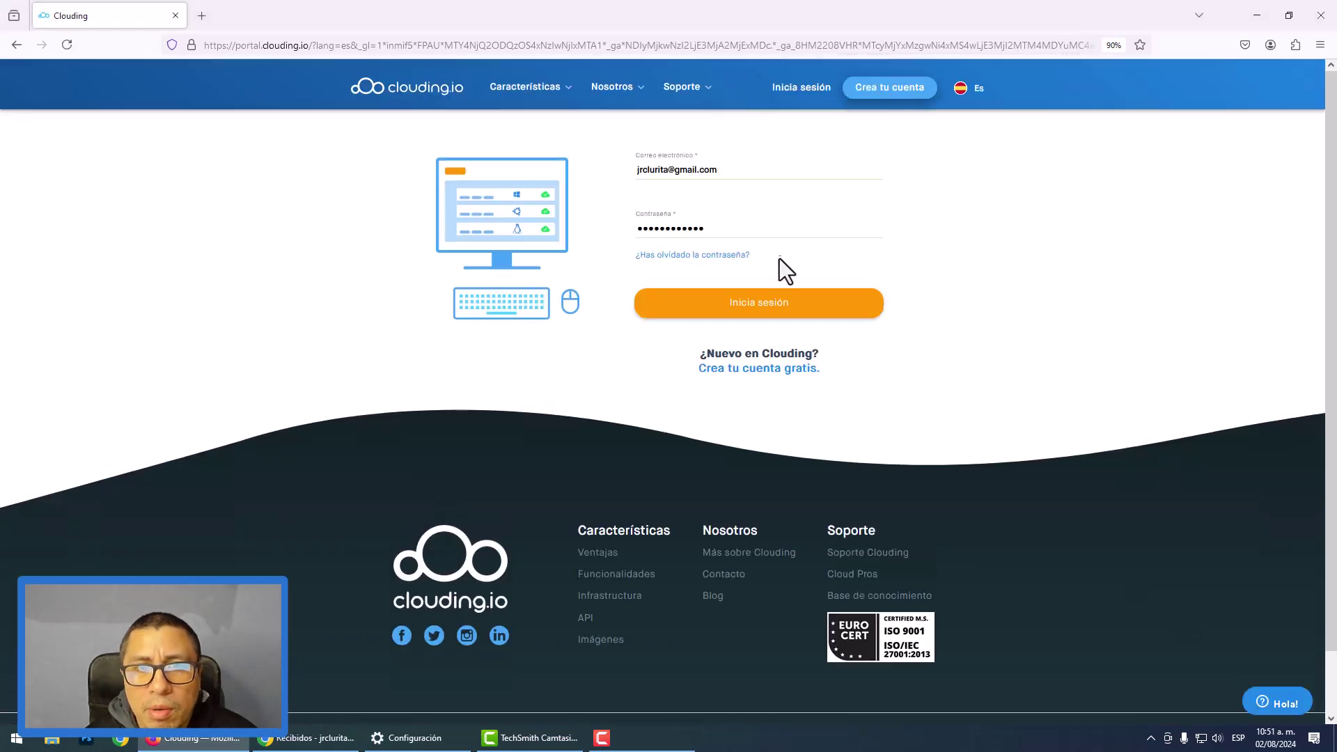
Step: Sign in, trust this device, and confirm with the pasted e-mailed verification code
{"action": "left_click", "coordinate": [752, 307]}
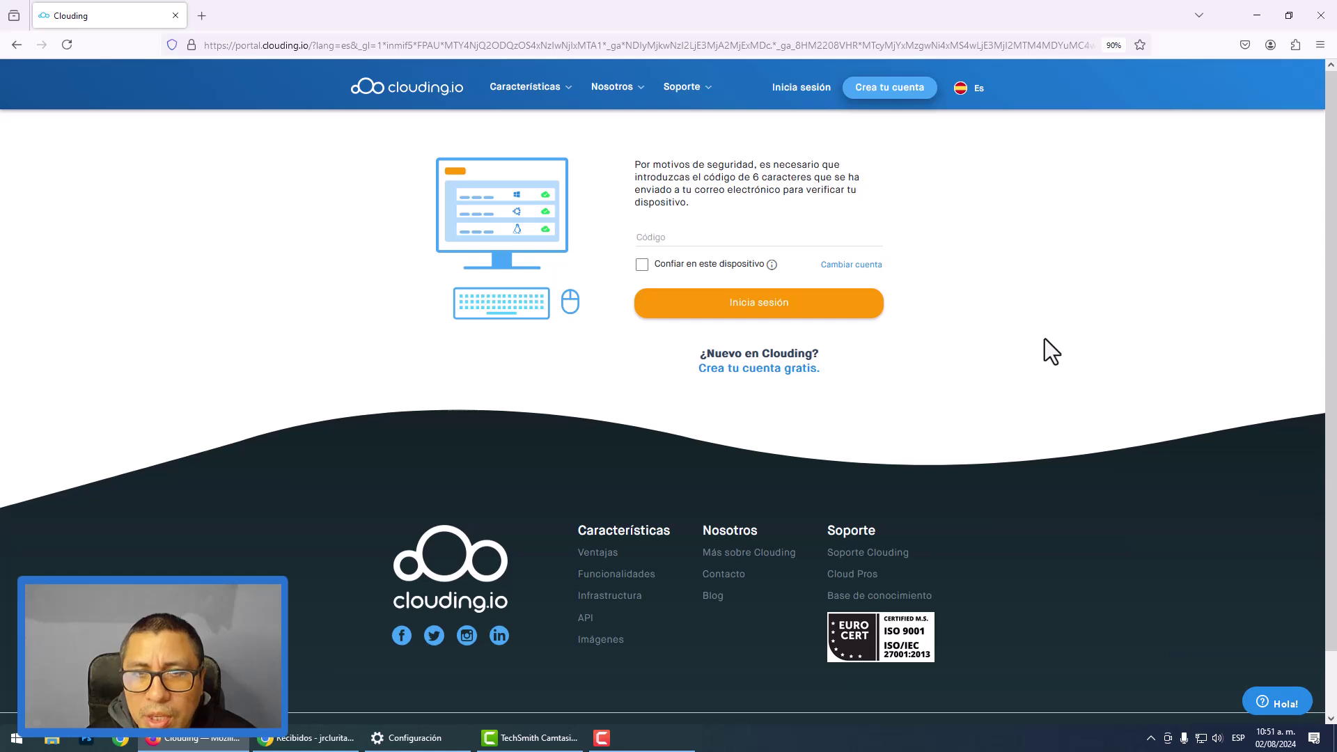
{"action": "left_click", "coordinate": [642, 265]}
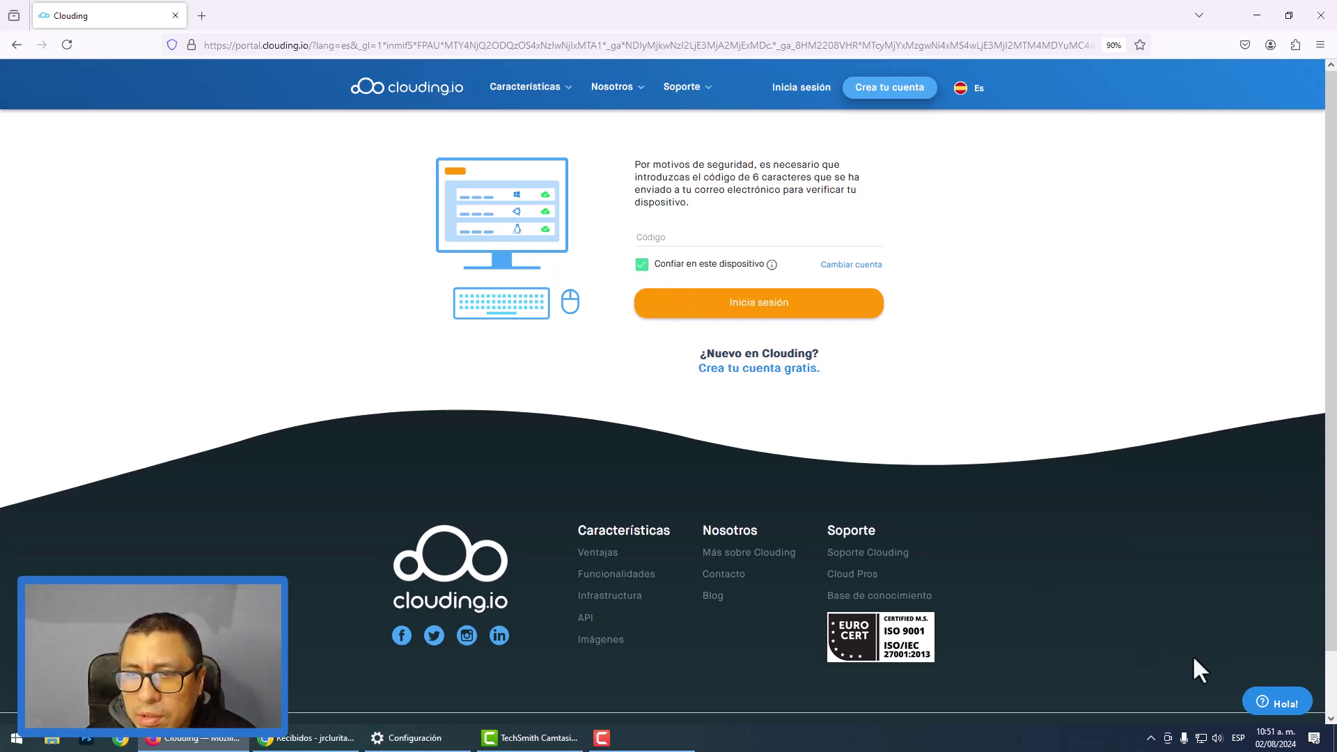
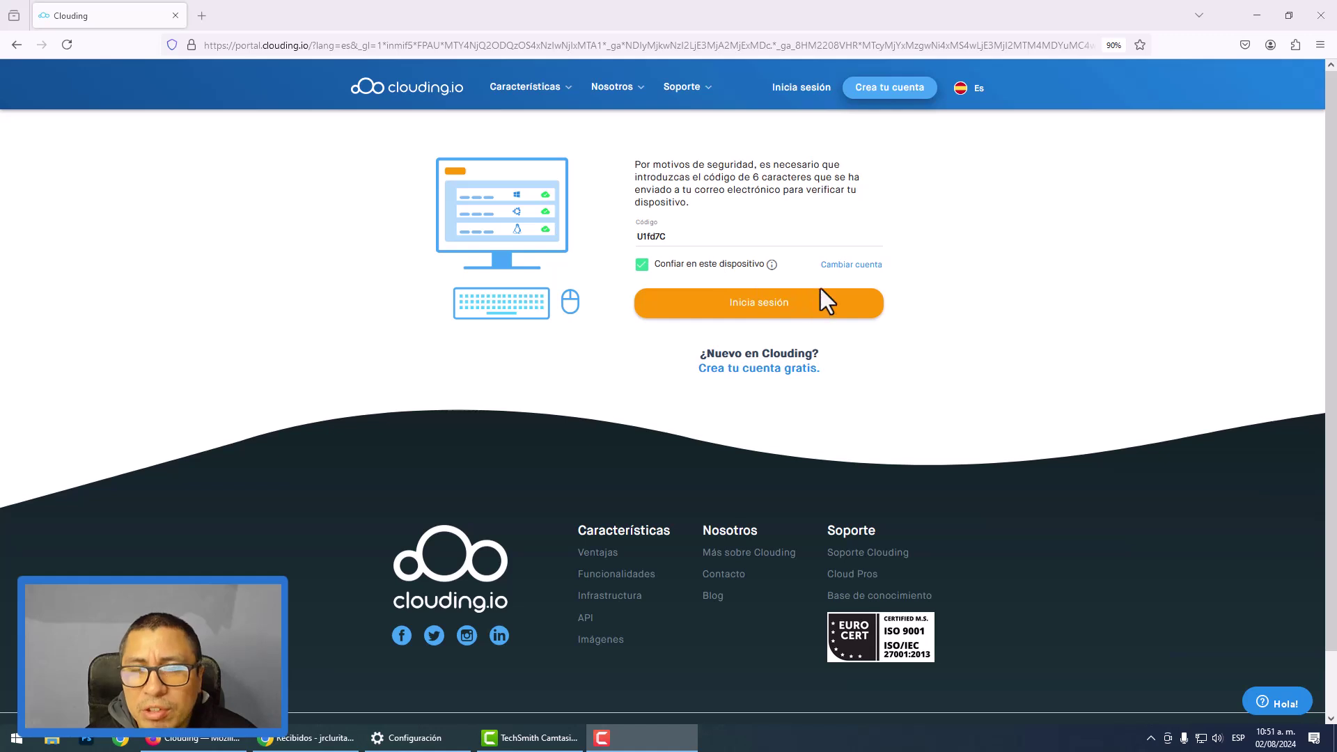
{"action": "left_click", "coordinate": [785, 307]}
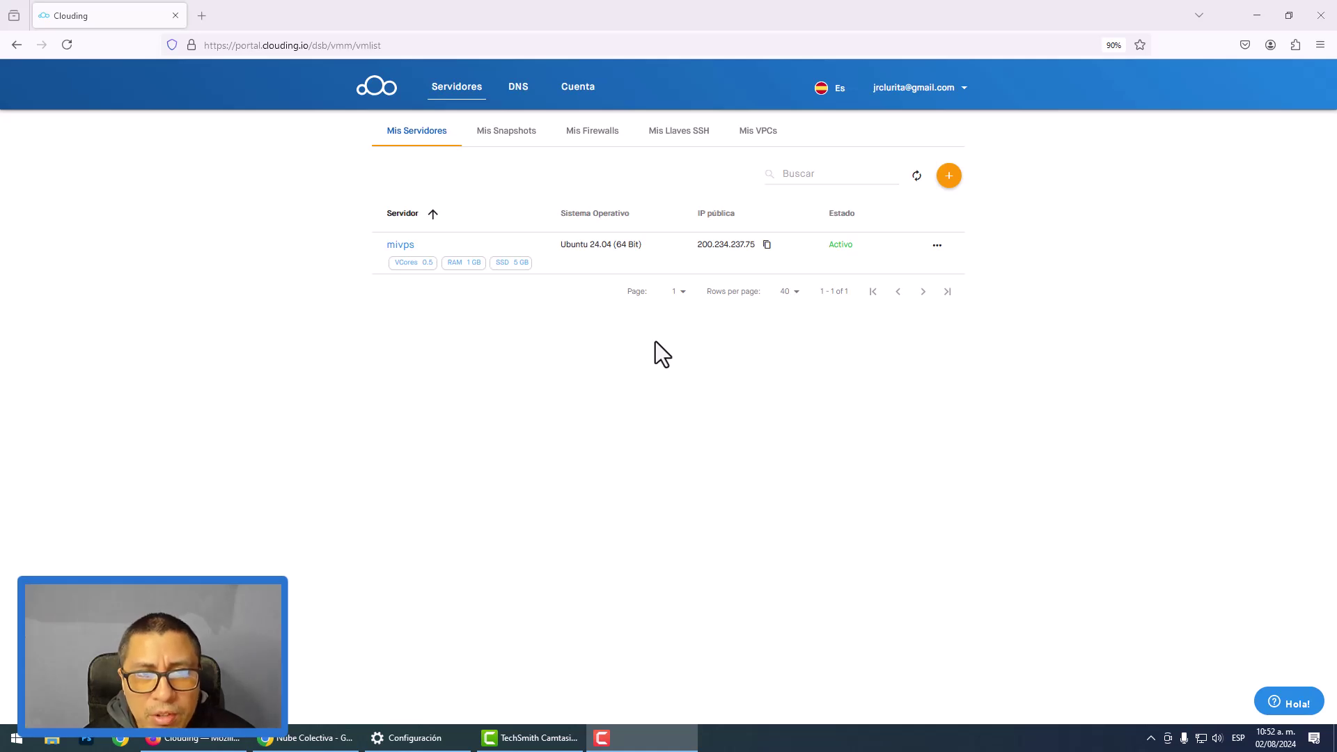
Step: Delete the server mivps, acknowledging it cannot be recovered
{"action": "left_click", "coordinate": [412, 131]}
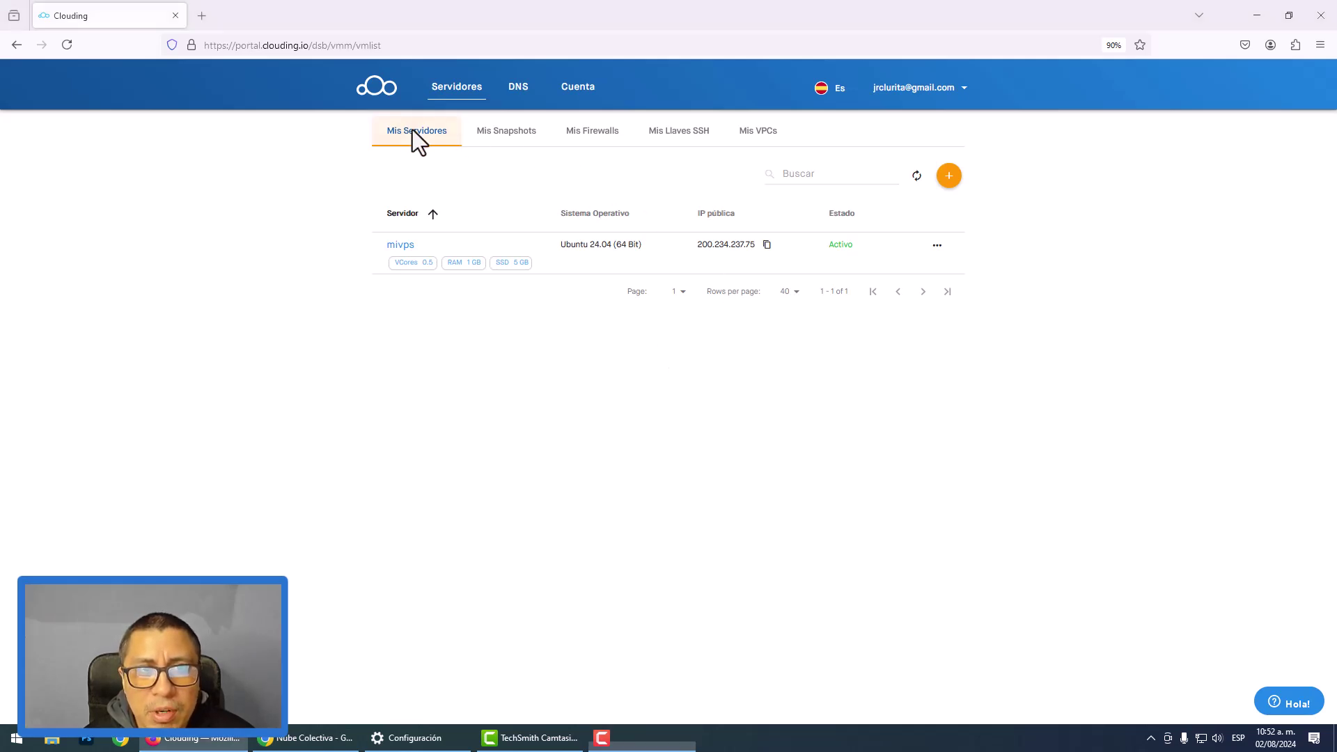
{"action": "left_click", "coordinate": [937, 248]}
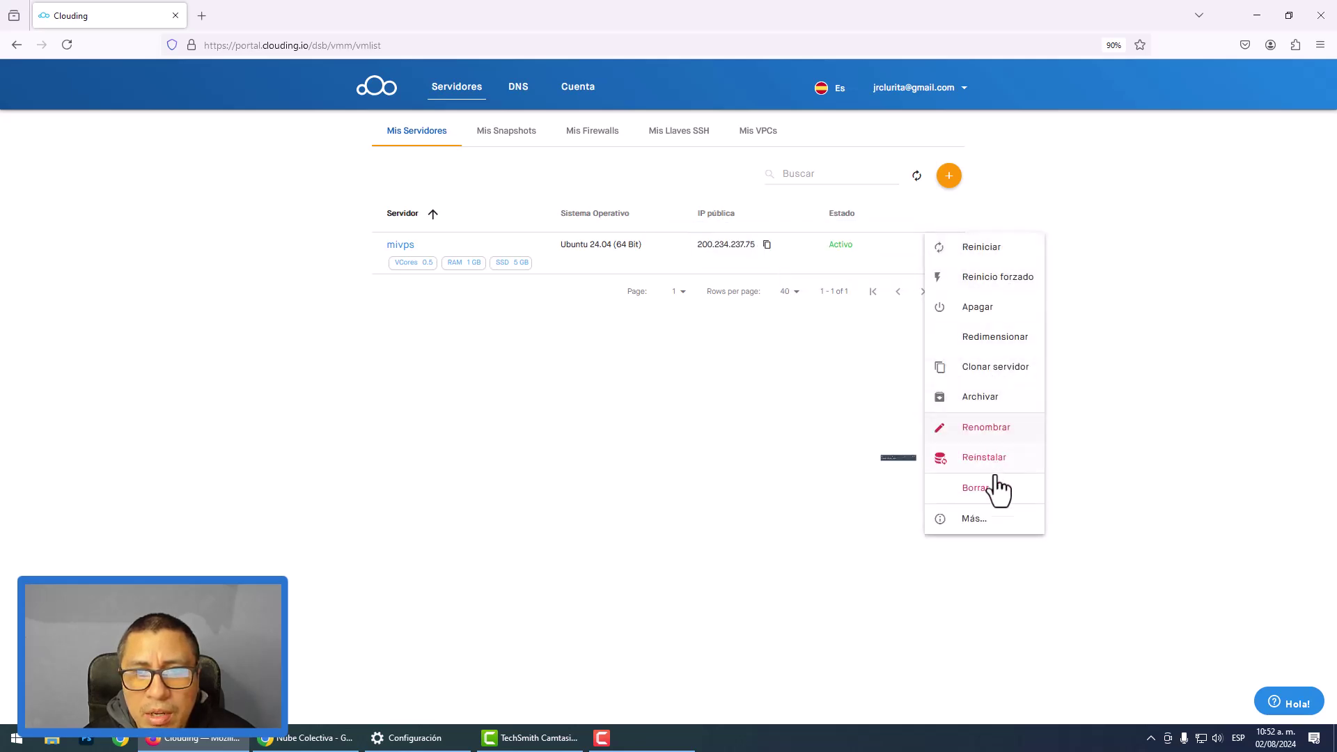
{"action": "left_click", "coordinate": [987, 499]}
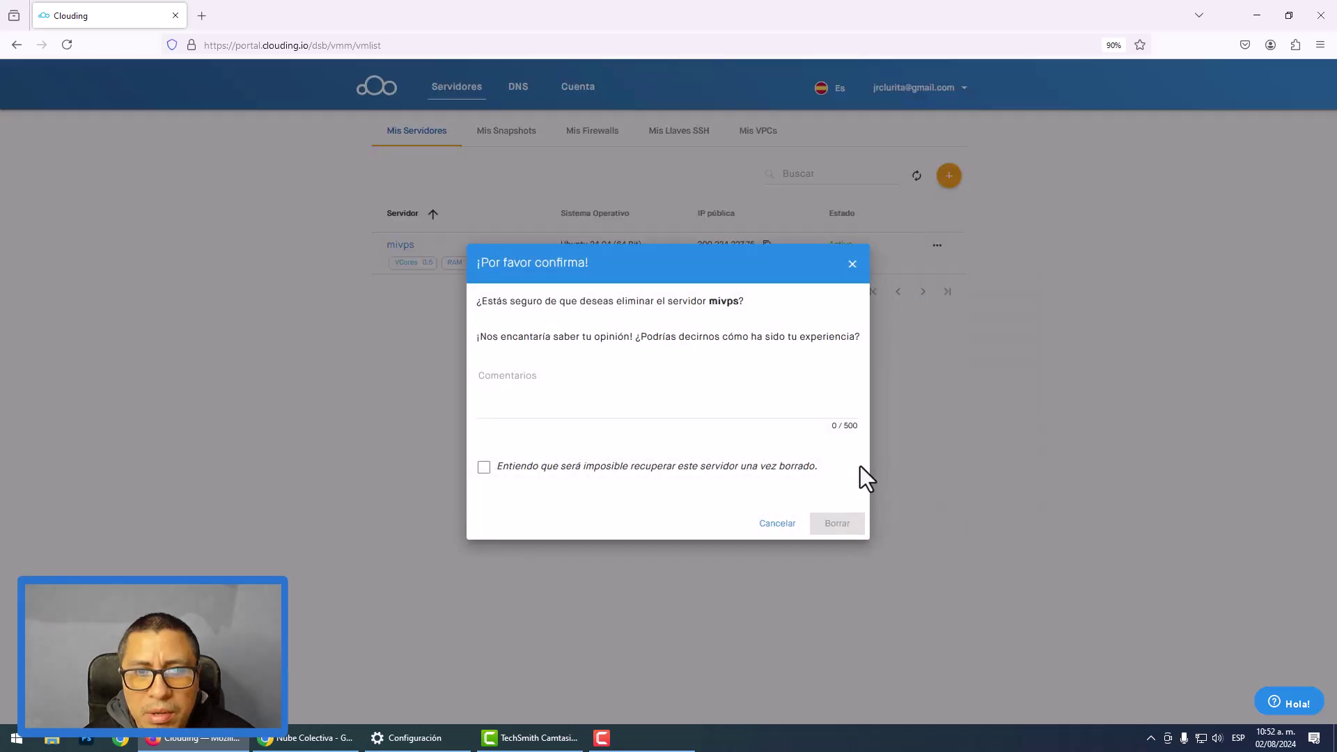
{"action": "left_click", "coordinate": [605, 479]}
{"action": "left_click", "coordinate": [837, 525]}
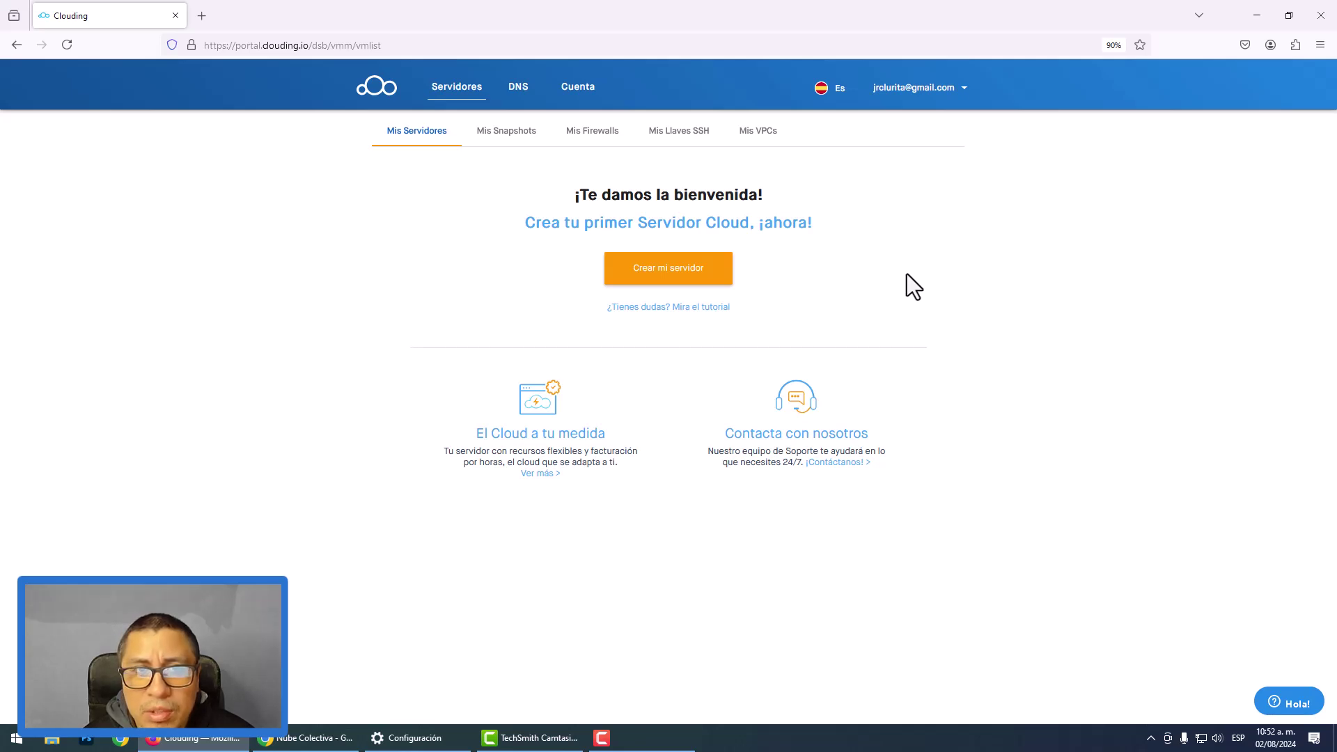
Step: From the welcome page, start creating a new server with Crear mi servidor
{"action": "left_click_drag", "start_coordinate": [570, 223], "coordinate": [800, 248]}
{"action": "left_click", "coordinate": [846, 237]}
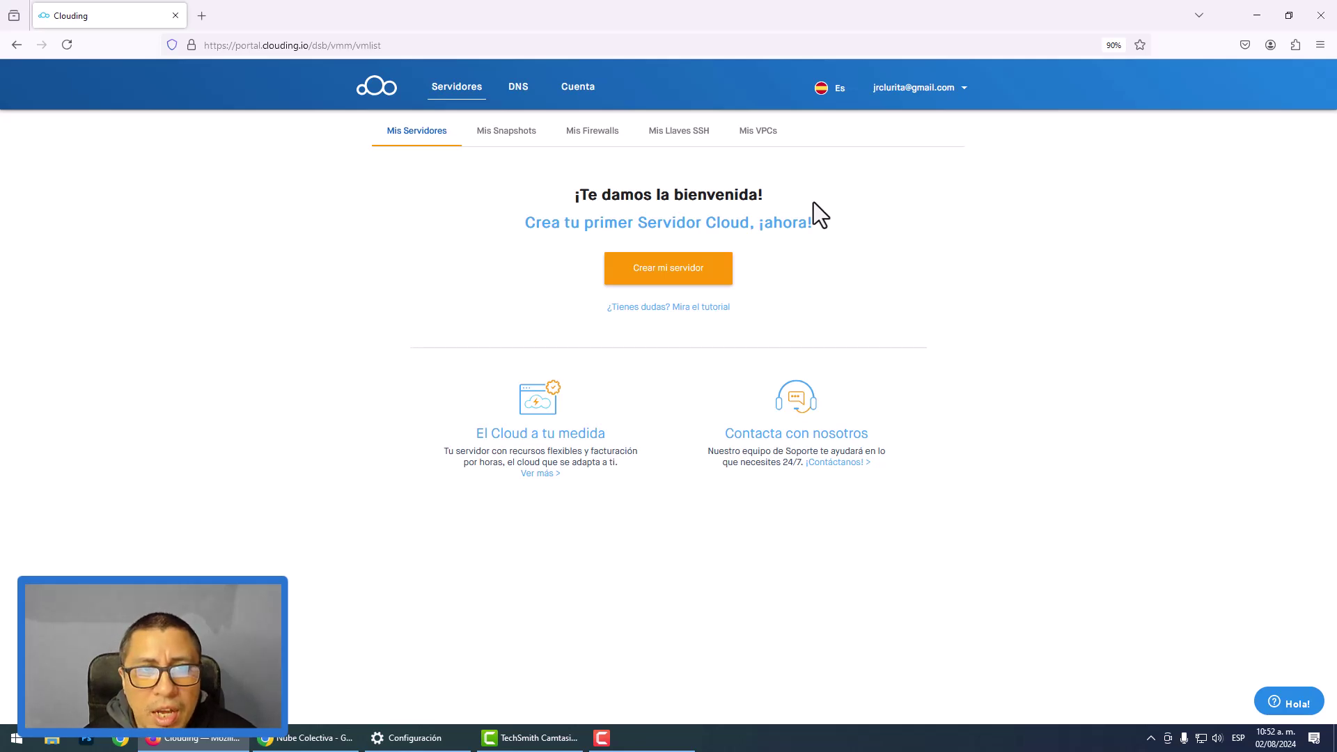
{"action": "left_click", "coordinate": [677, 273]}
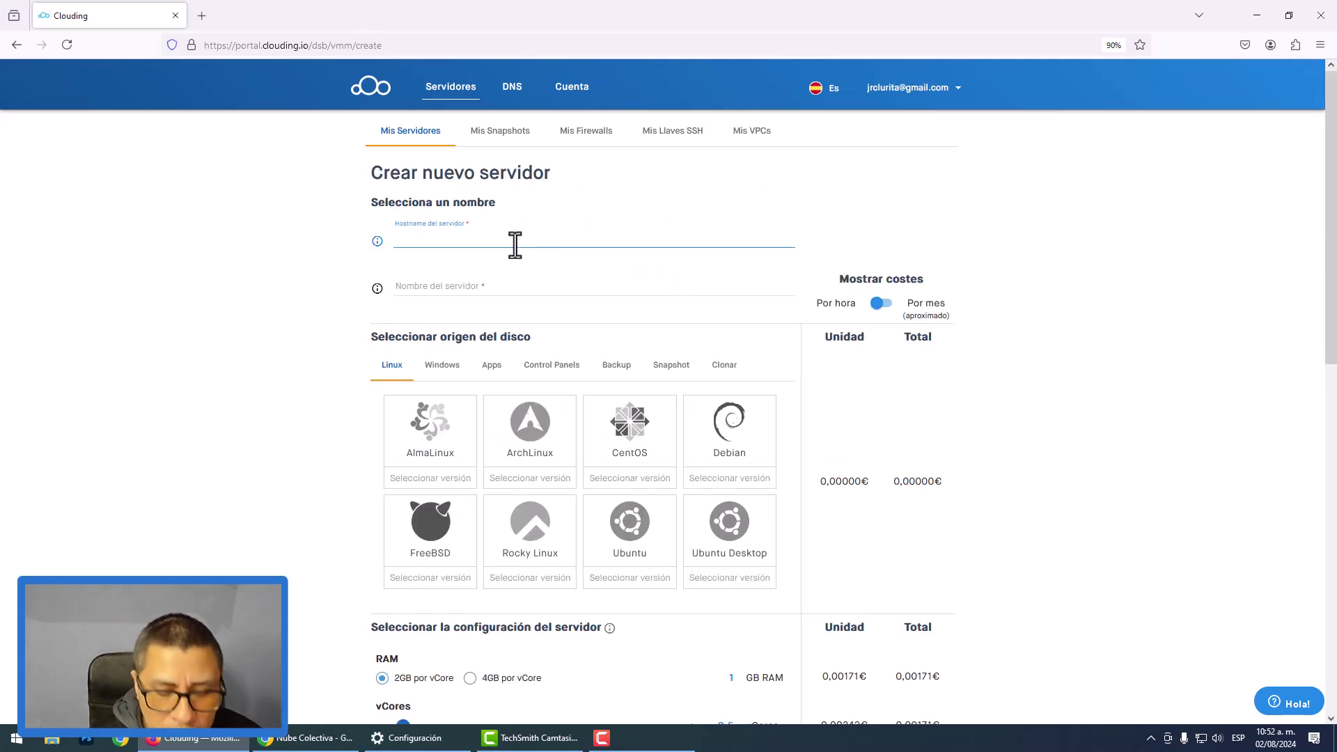
Step: Name the new server mivps and show costs per month
{"action": "type", "text": "mivps"}
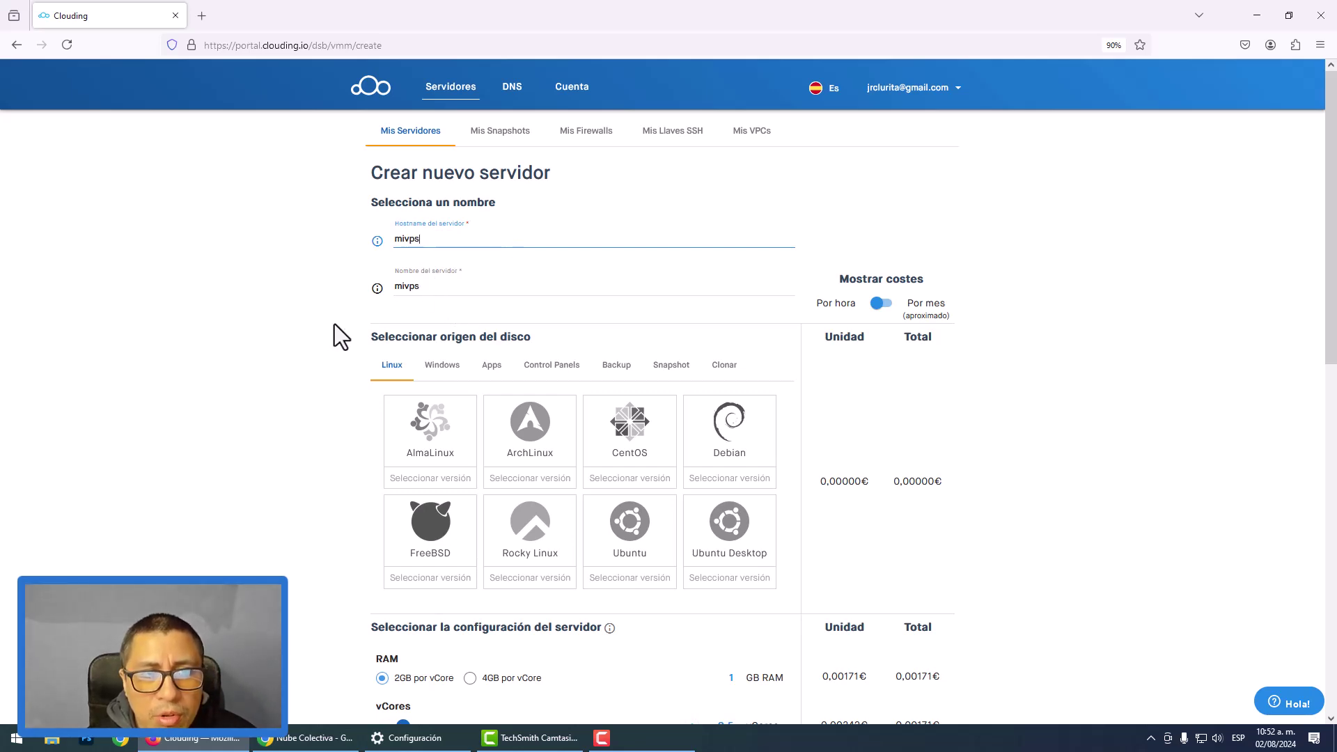
{"action": "left_click", "coordinate": [881, 303]}
Step: Choose Ubuntu 24.04 as the disk image and keep the vCores at 0.5
{"action": "scroll", "coordinate": [1184, 307], "scroll_direction": "down", "scroll_amount": 2}
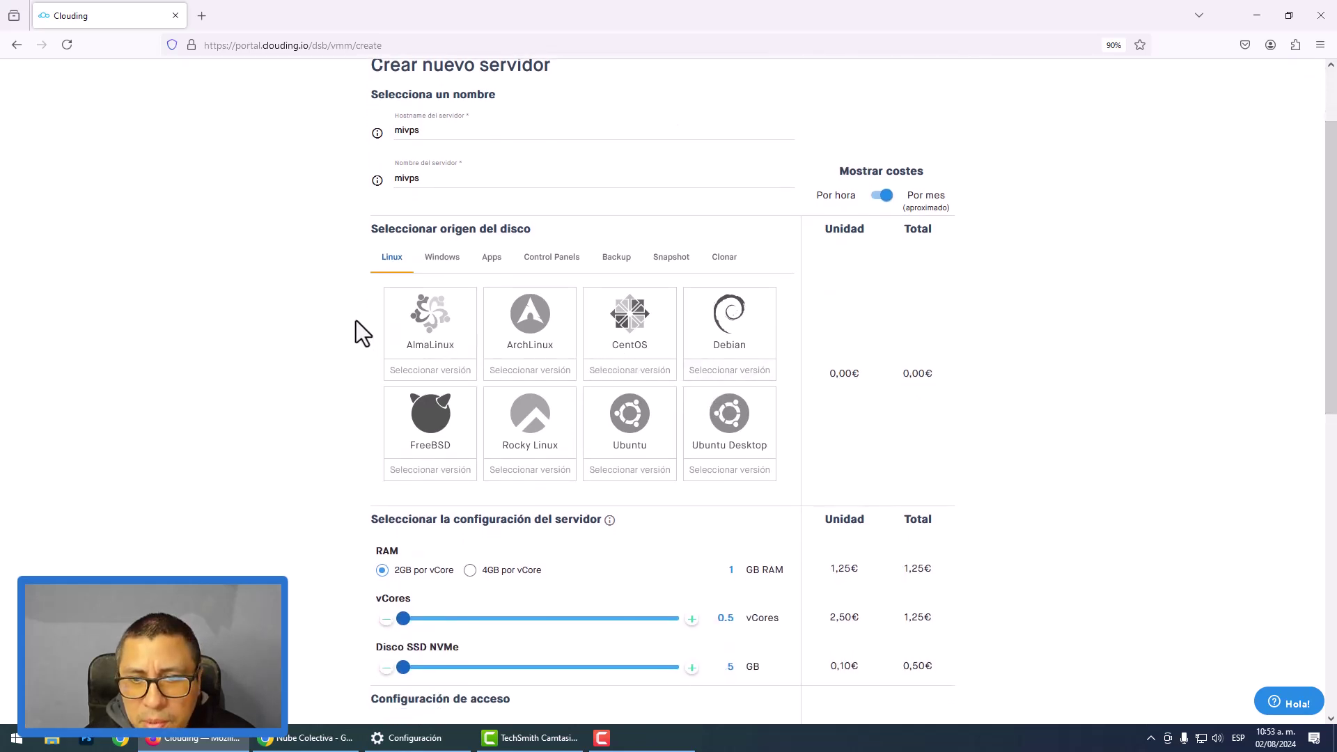
{"action": "left_click", "coordinate": [632, 439]}
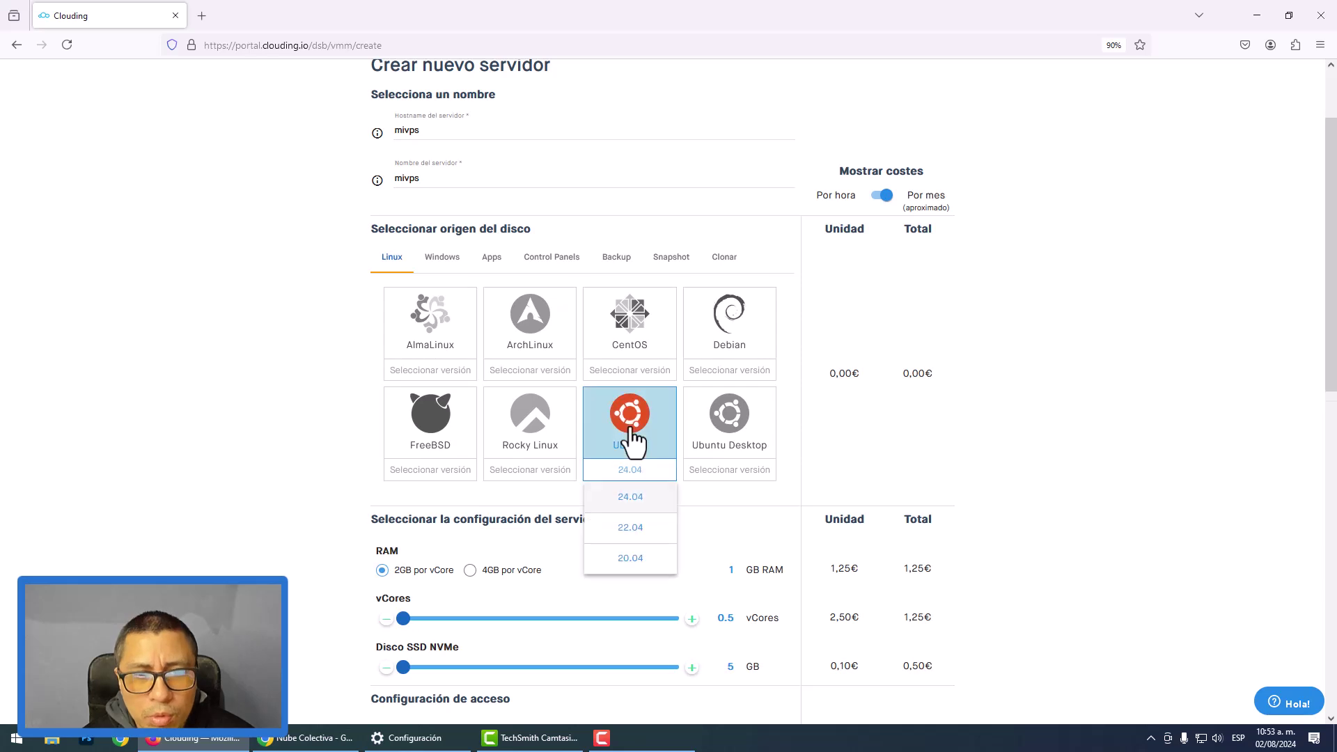
{"action": "left_click", "coordinate": [636, 498]}
{"action": "scroll", "coordinate": [1143, 457], "scroll_direction": "down", "scroll_amount": 1}
{"action": "scroll", "coordinate": [1144, 457], "scroll_direction": "down", "scroll_amount": 3}
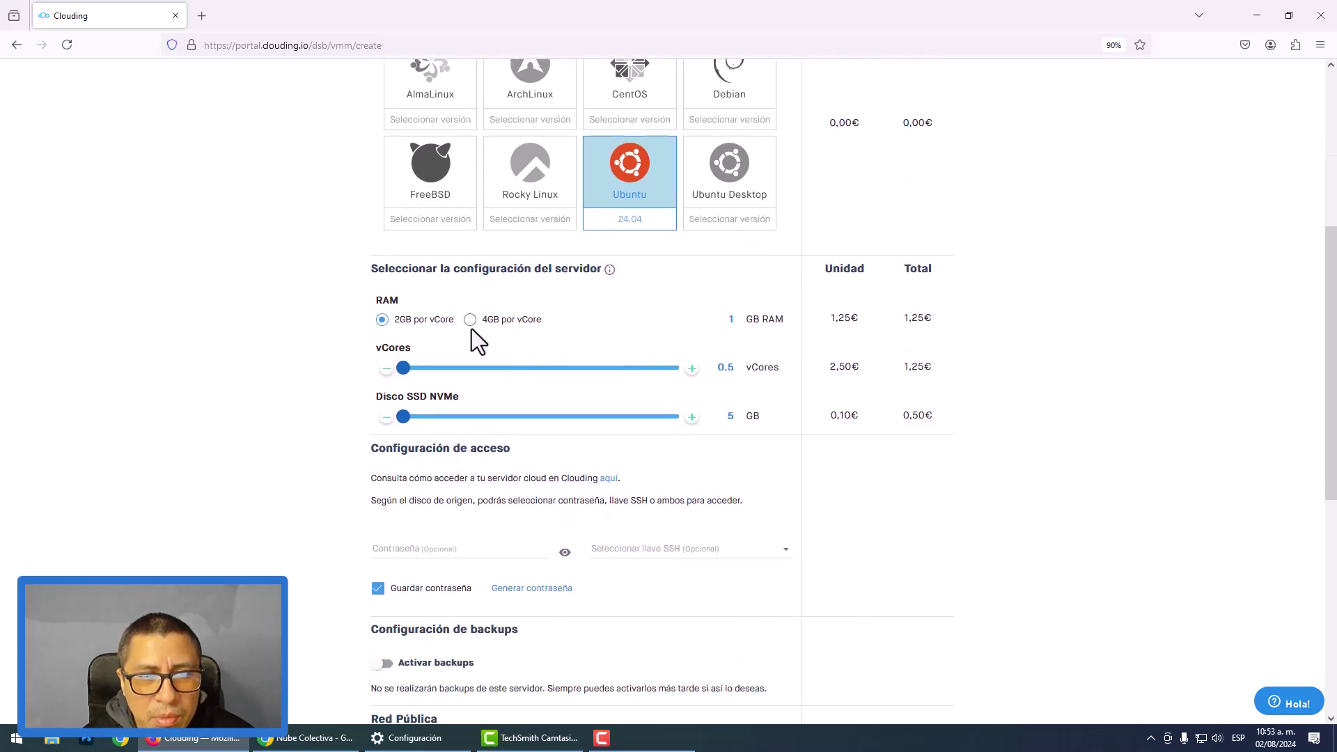
{"action": "left_click_drag", "start_coordinate": [420, 370], "coordinate": [416, 418]}
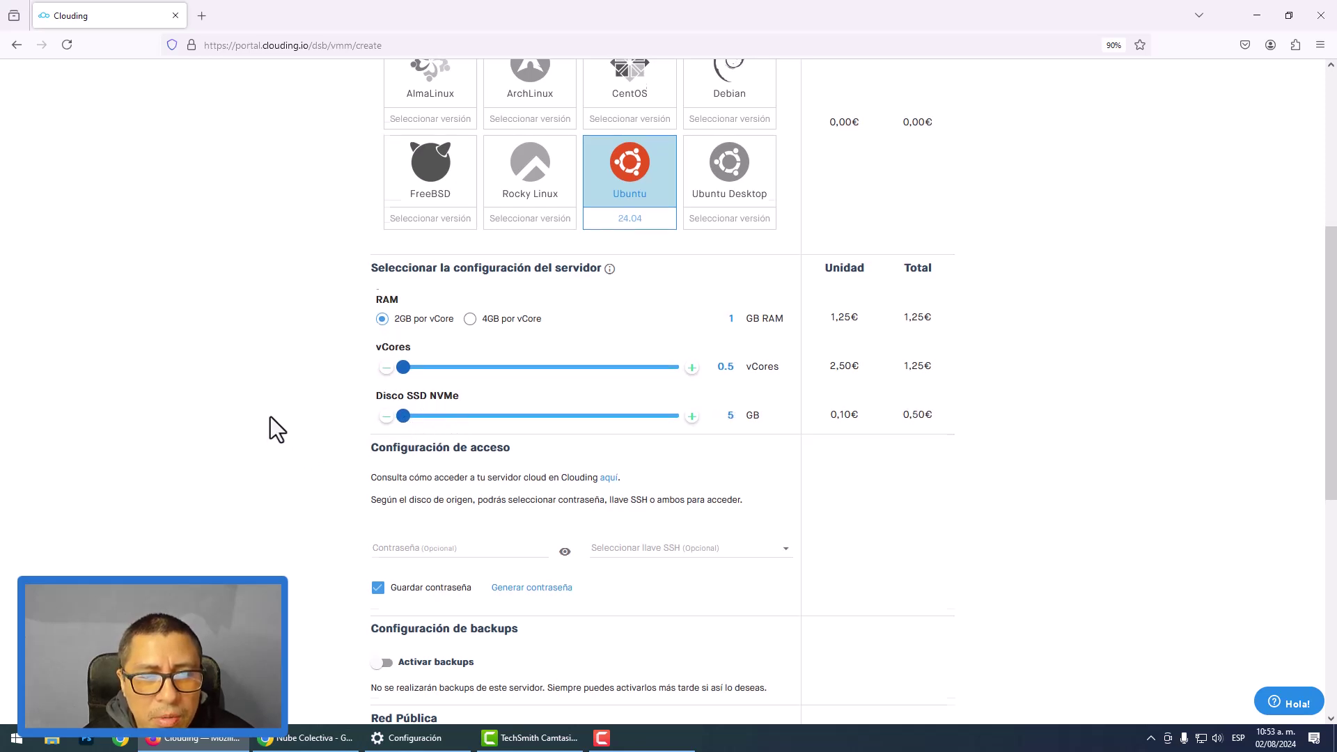
Step: Leave the SSH key unselected and enter an access password in the Contraseña field
{"action": "scroll", "coordinate": [270, 417], "scroll_direction": "down", "scroll_amount": 2}
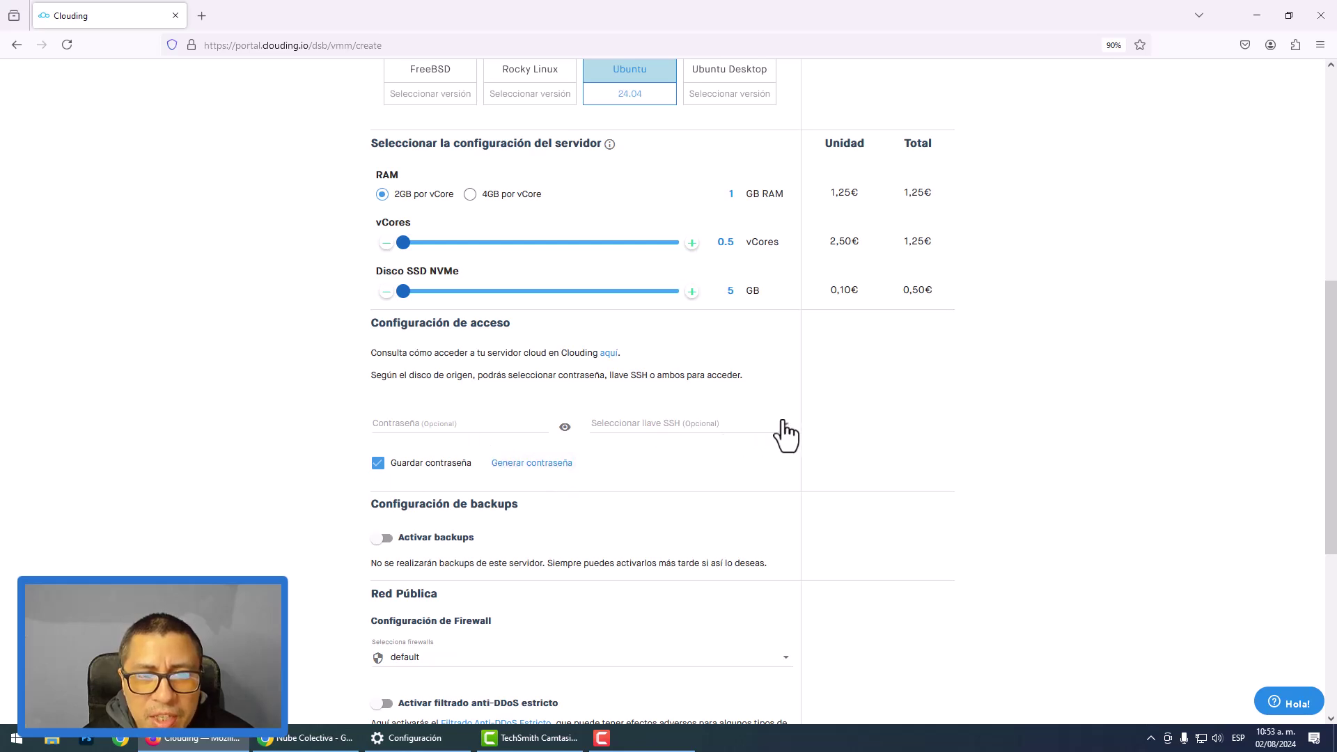
{"action": "left_click", "coordinate": [692, 424]}
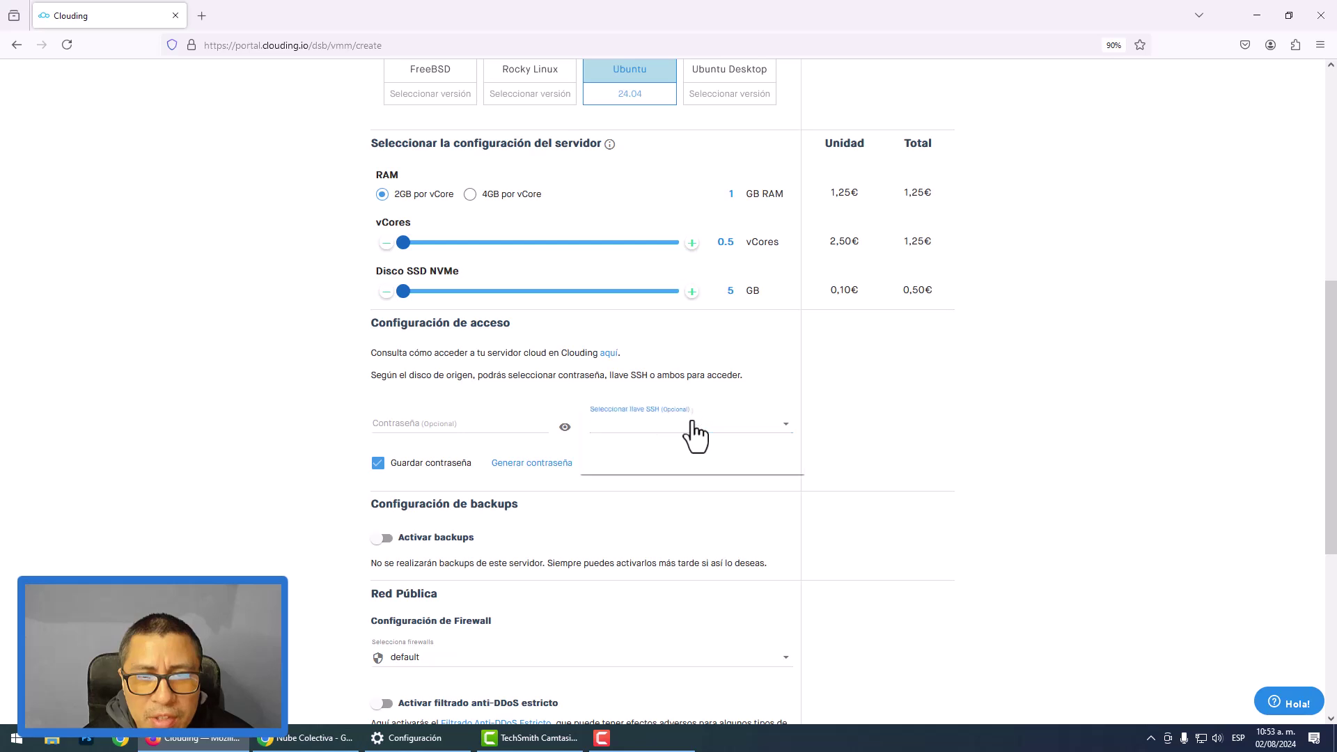
{"action": "left_click", "coordinate": [693, 425]}
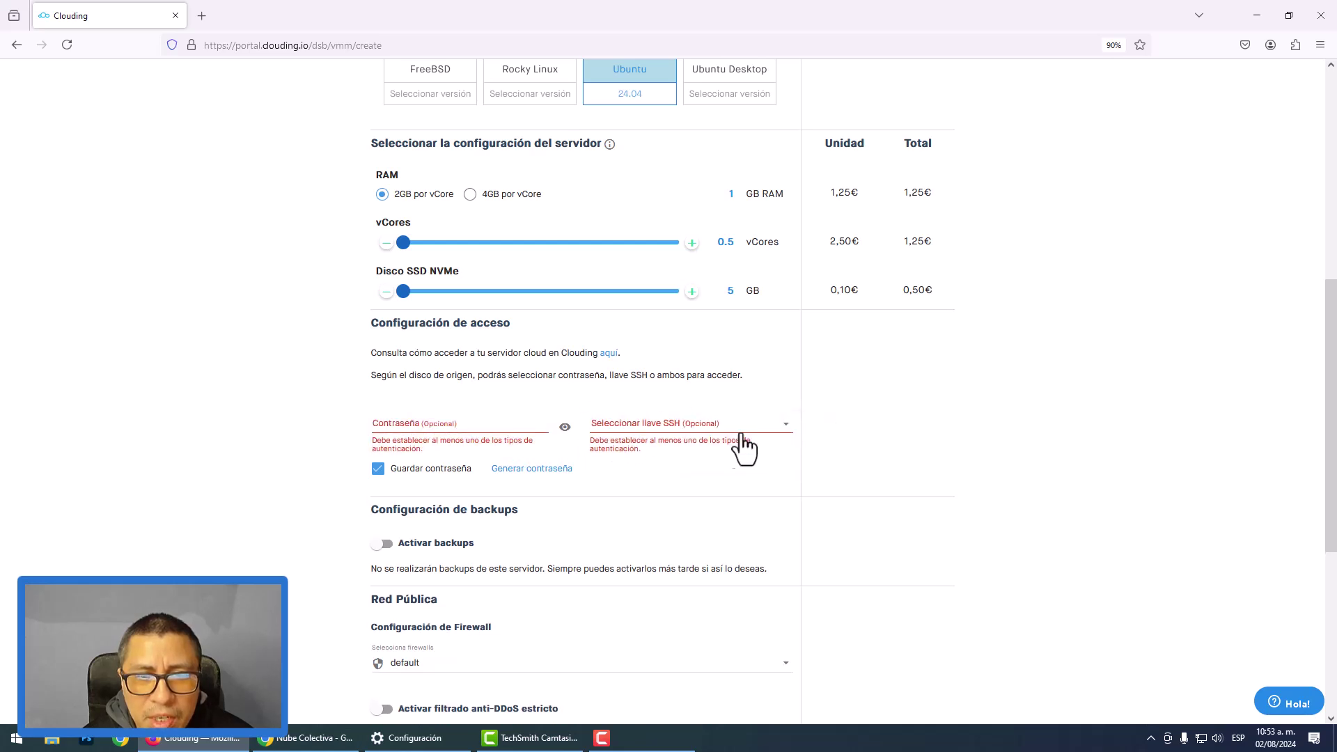
{"action": "left_click", "coordinate": [454, 428]}
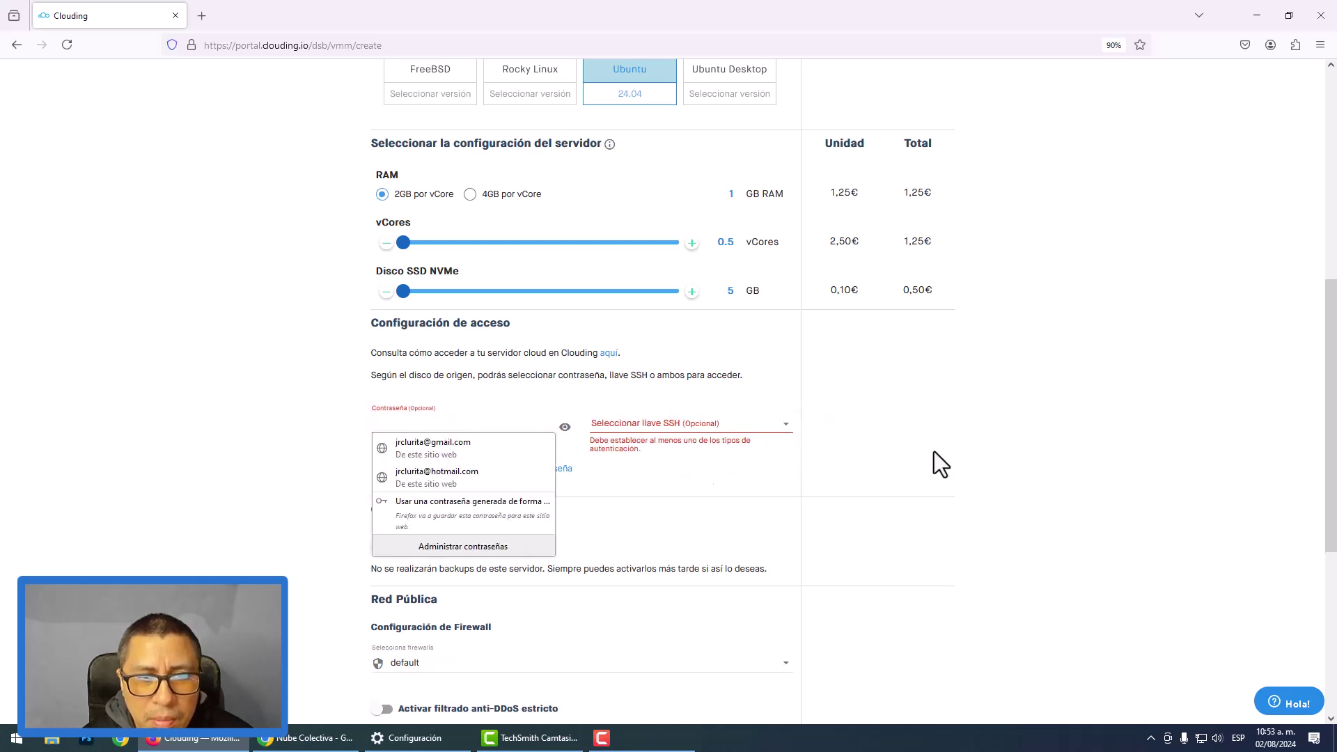
{"action": "left_click", "coordinate": [1068, 428]}
{"action": "left_click", "coordinate": [490, 428]}
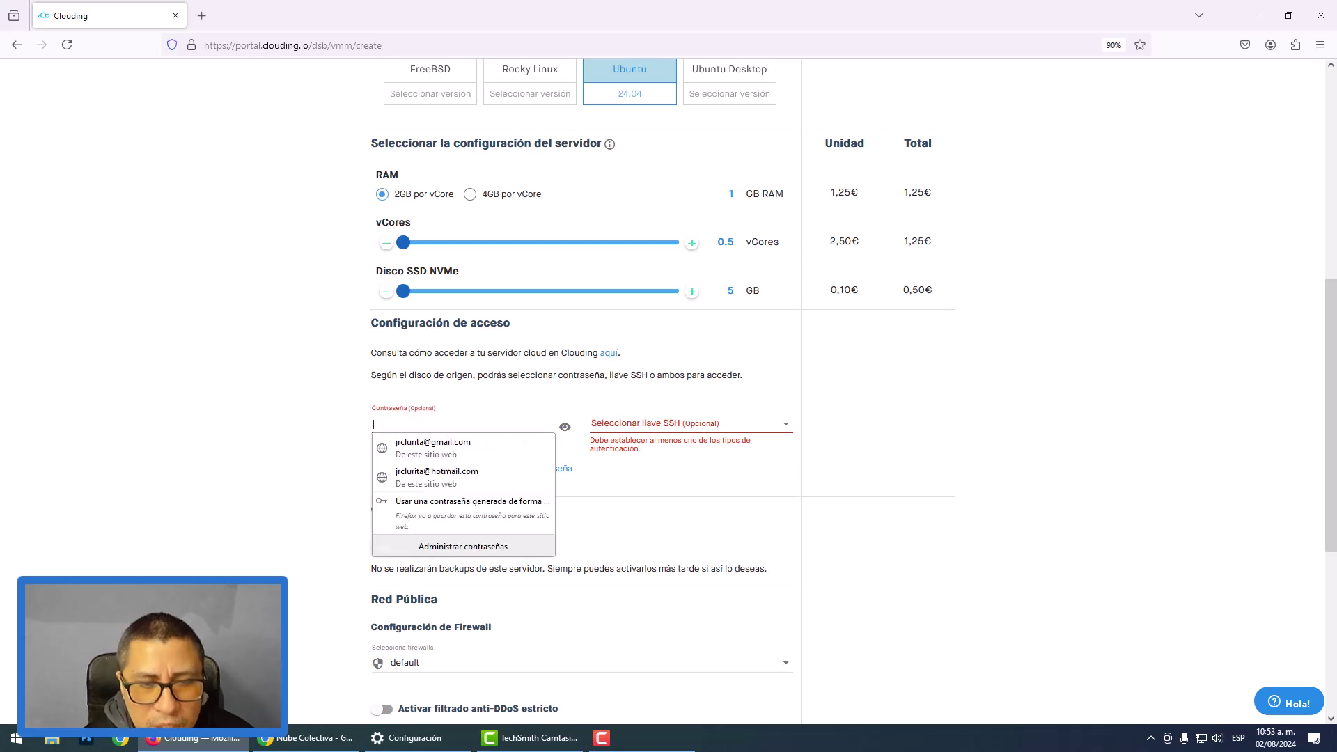
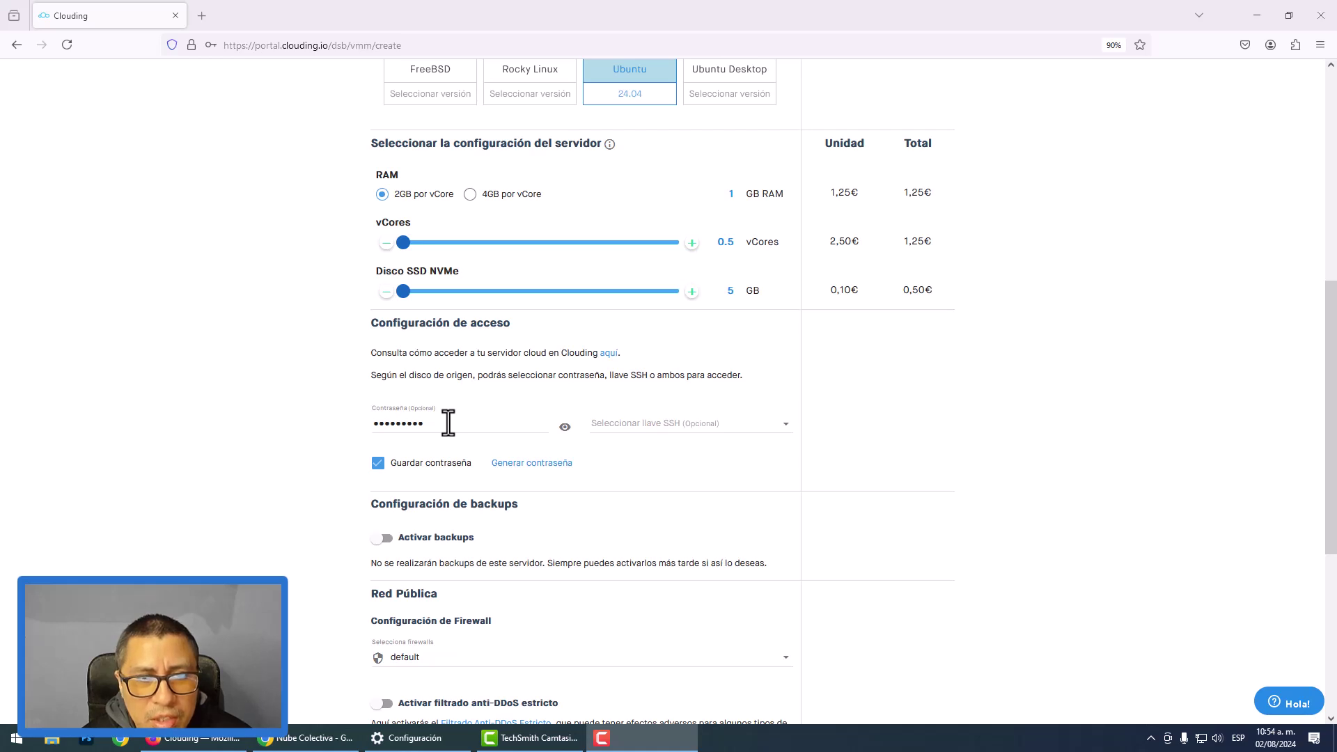
{"action": "left_click_drag", "start_coordinate": [423, 424], "coordinate": [360, 443]}
{"action": "left_click", "coordinate": [348, 433]}
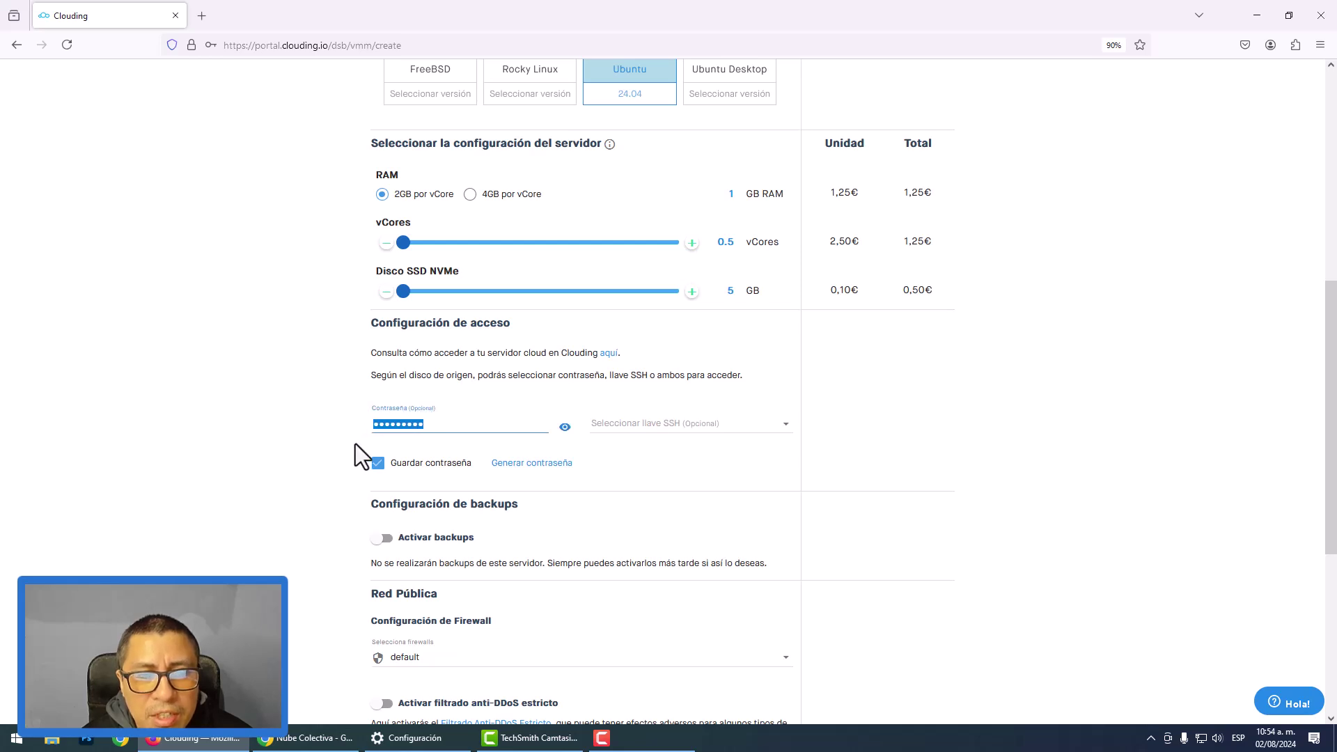
{"action": "left_click", "coordinate": [333, 454]}
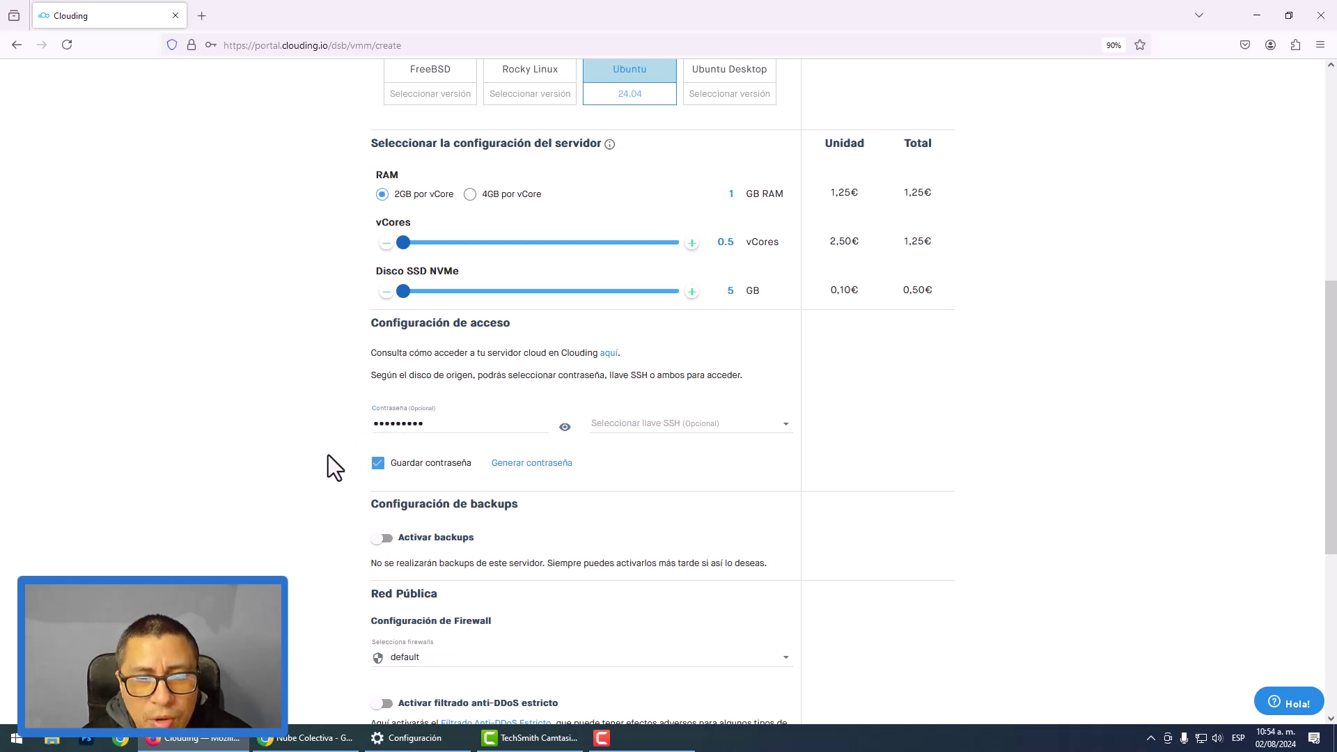
{"action": "scroll", "coordinate": [307, 456], "scroll_direction": "down", "scroll_amount": 5}
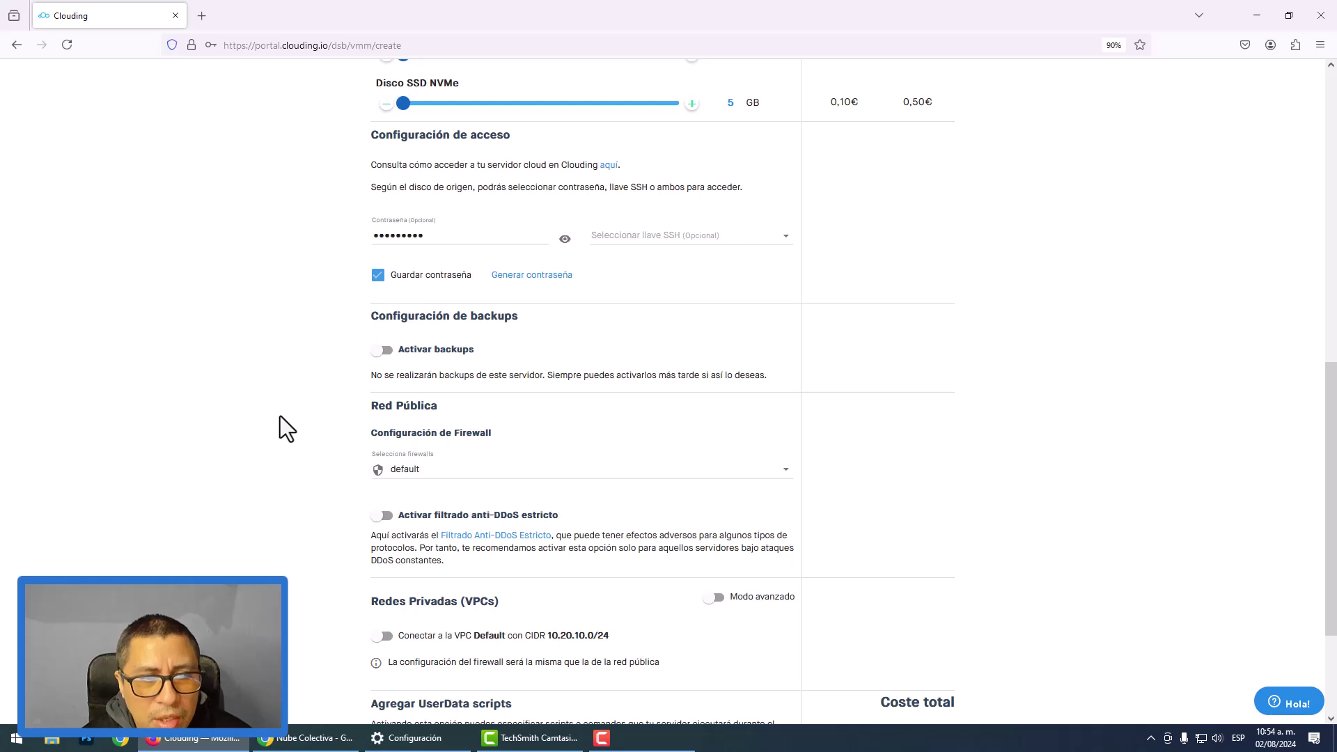
{"action": "scroll", "coordinate": [280, 416], "scroll_direction": "down", "scroll_amount": 2}
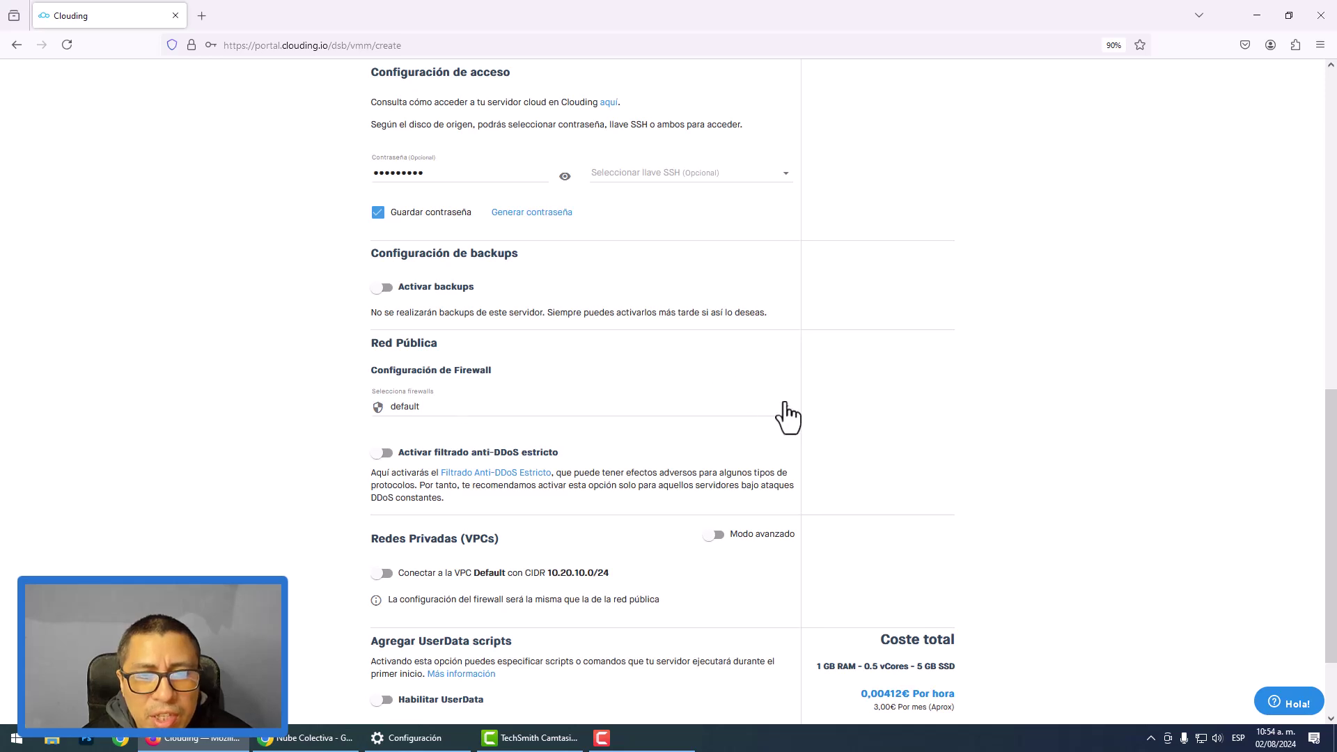
{"action": "left_click", "coordinate": [785, 406]}
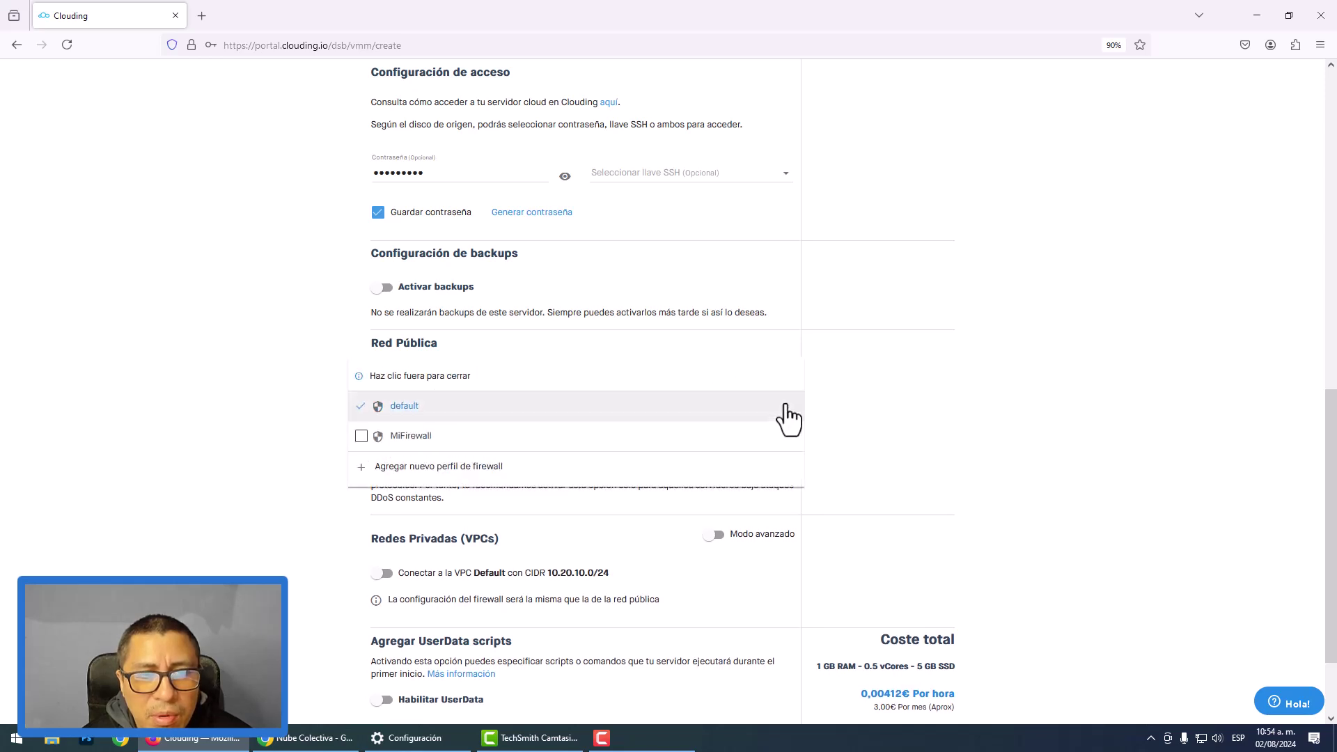
{"action": "left_click", "coordinate": [894, 378]}
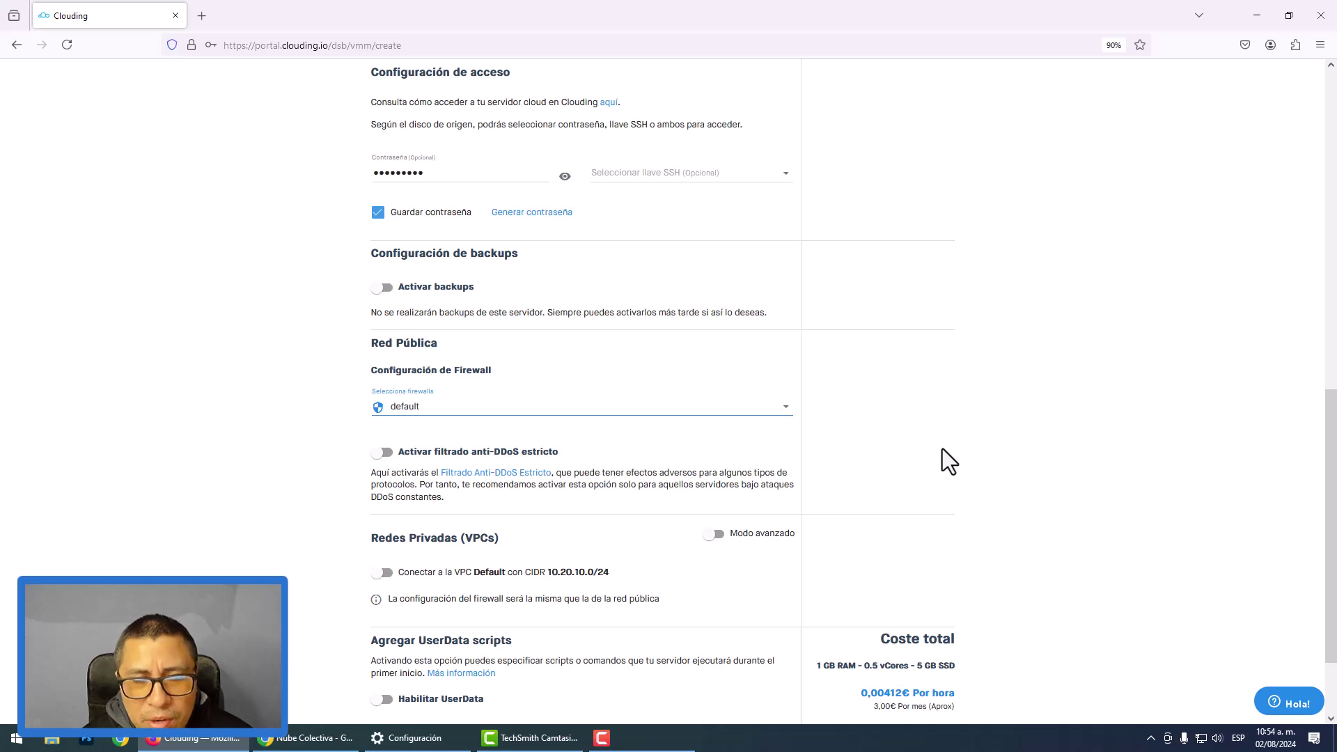
{"action": "scroll", "coordinate": [943, 449], "scroll_direction": "down", "scroll_amount": 1}
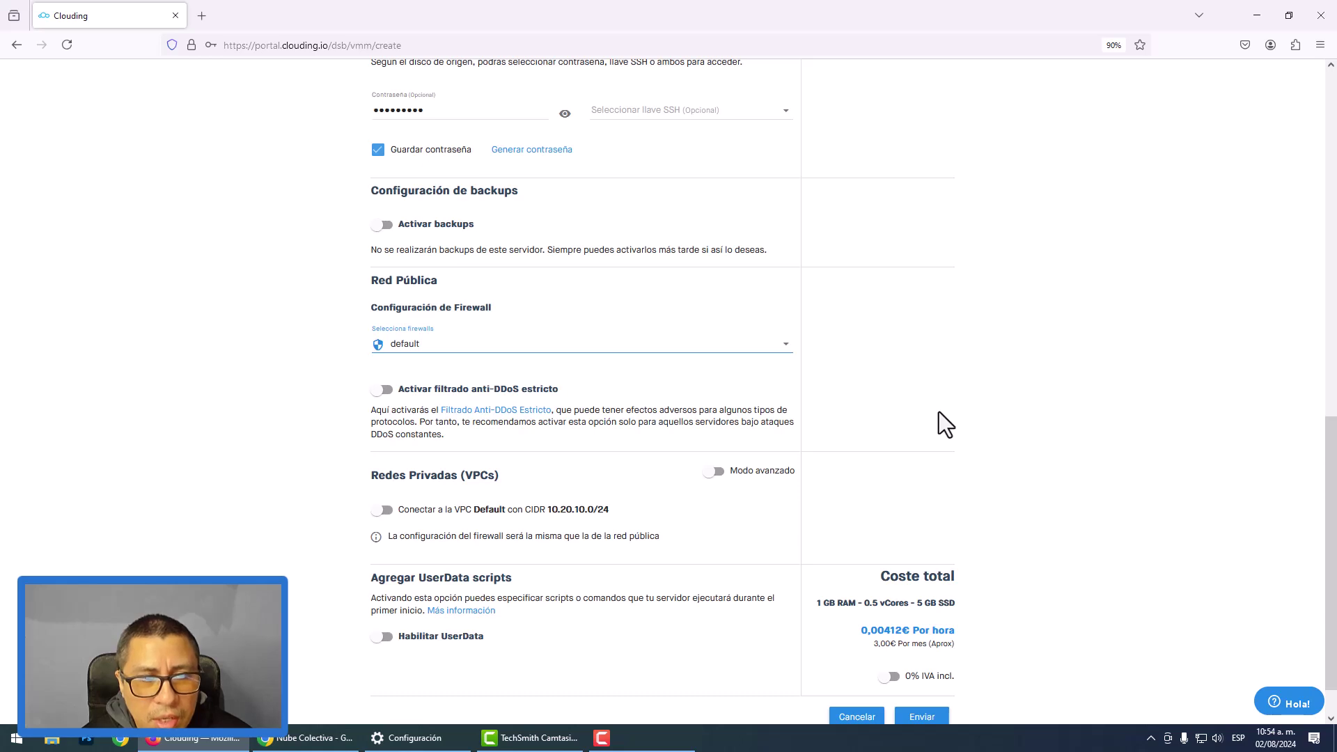
{"action": "scroll", "coordinate": [939, 412], "scroll_direction": "down", "scroll_amount": 1}
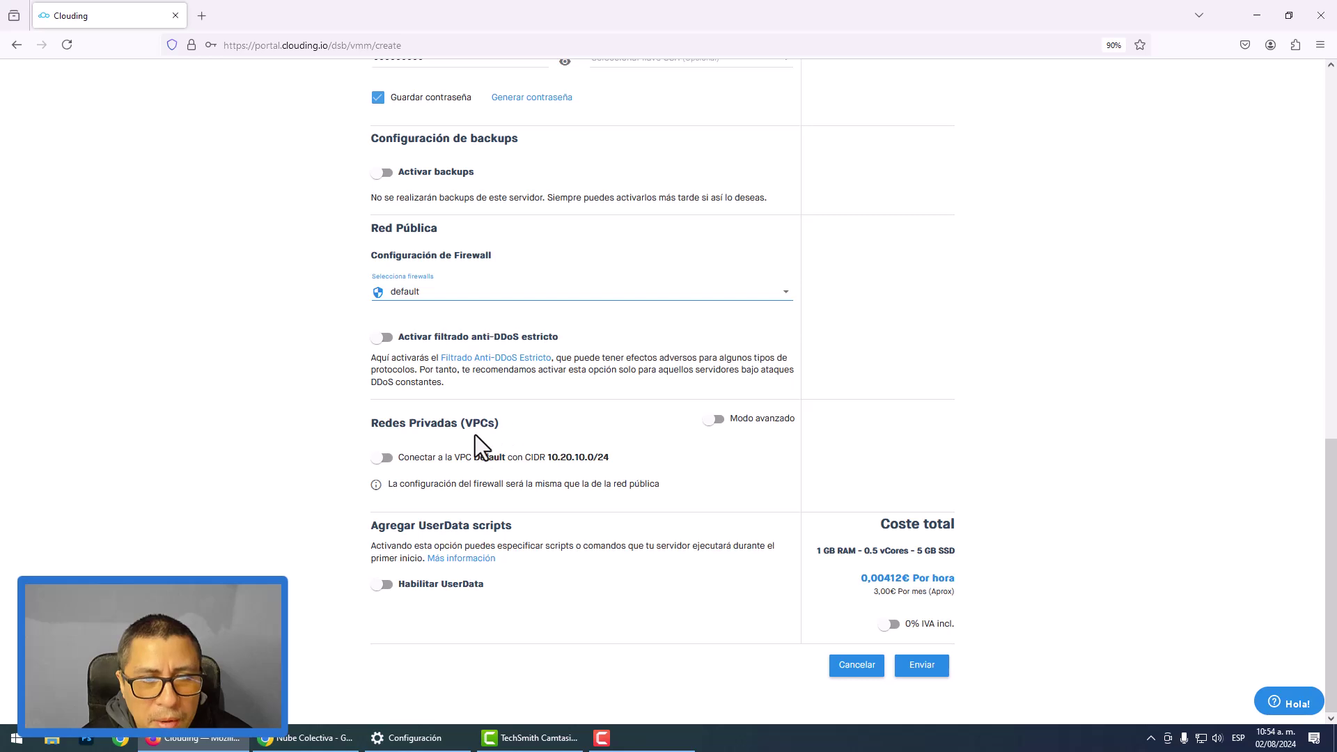
{"action": "left_click_drag", "start_coordinate": [466, 425], "coordinate": [485, 425]}
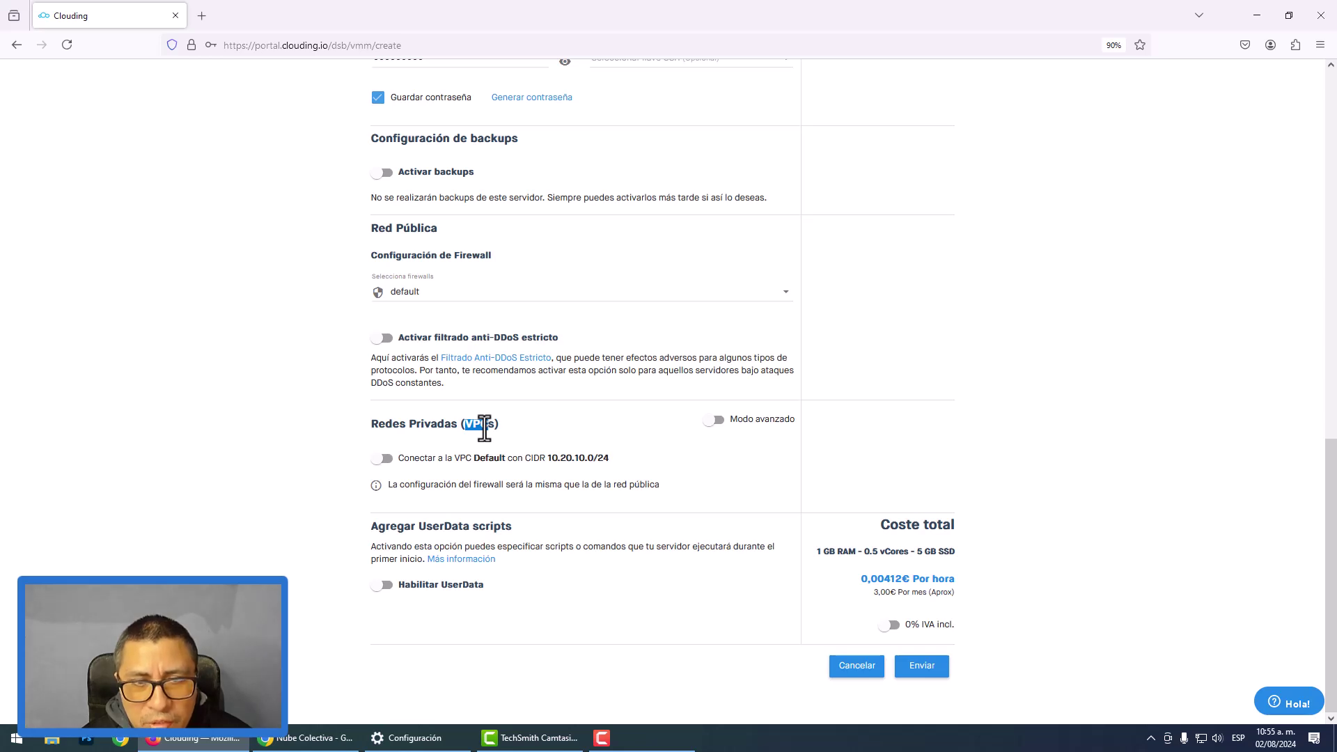
{"action": "left_click", "coordinate": [484, 426]}
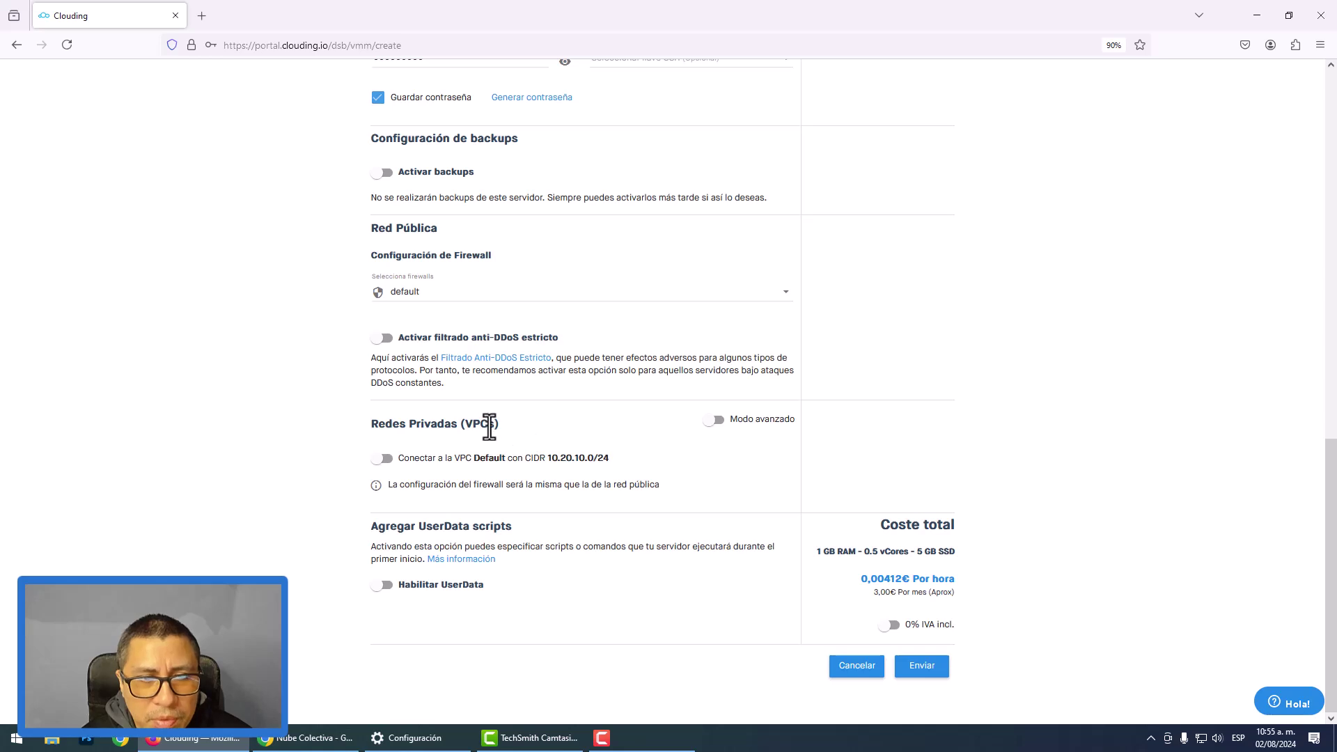
Step: Connect the server to the Default VPC (10.20.10.0/24), leaving Modo avanzado off
{"action": "left_click", "coordinate": [383, 459]}
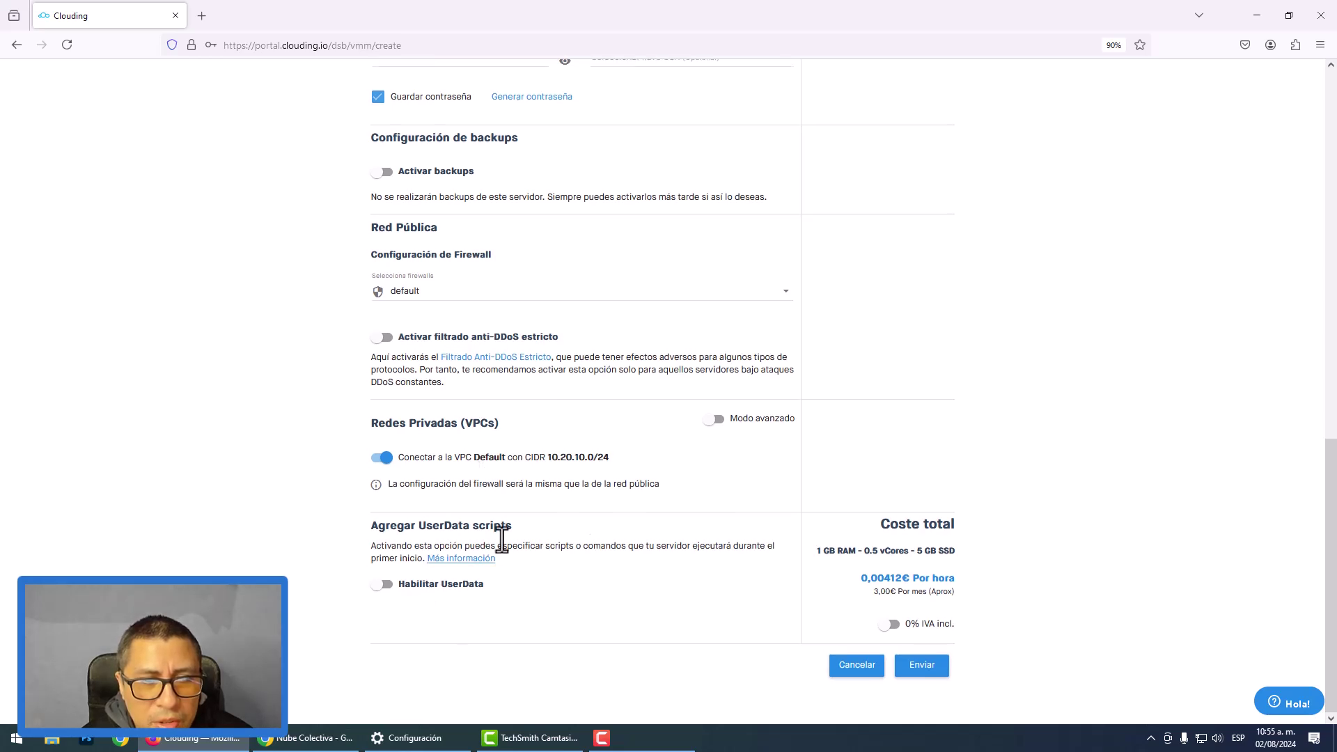
{"action": "left_click", "coordinate": [711, 418]}
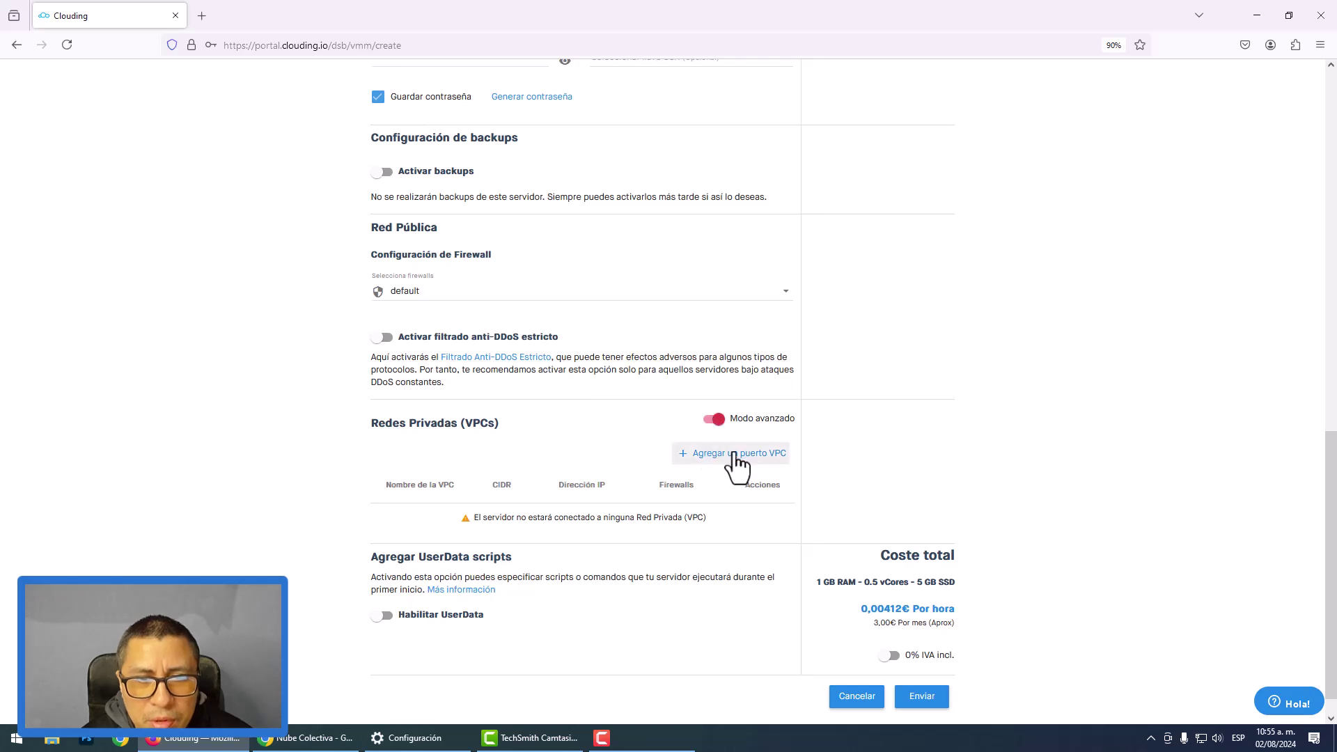
{"action": "left_click", "coordinate": [711, 418]}
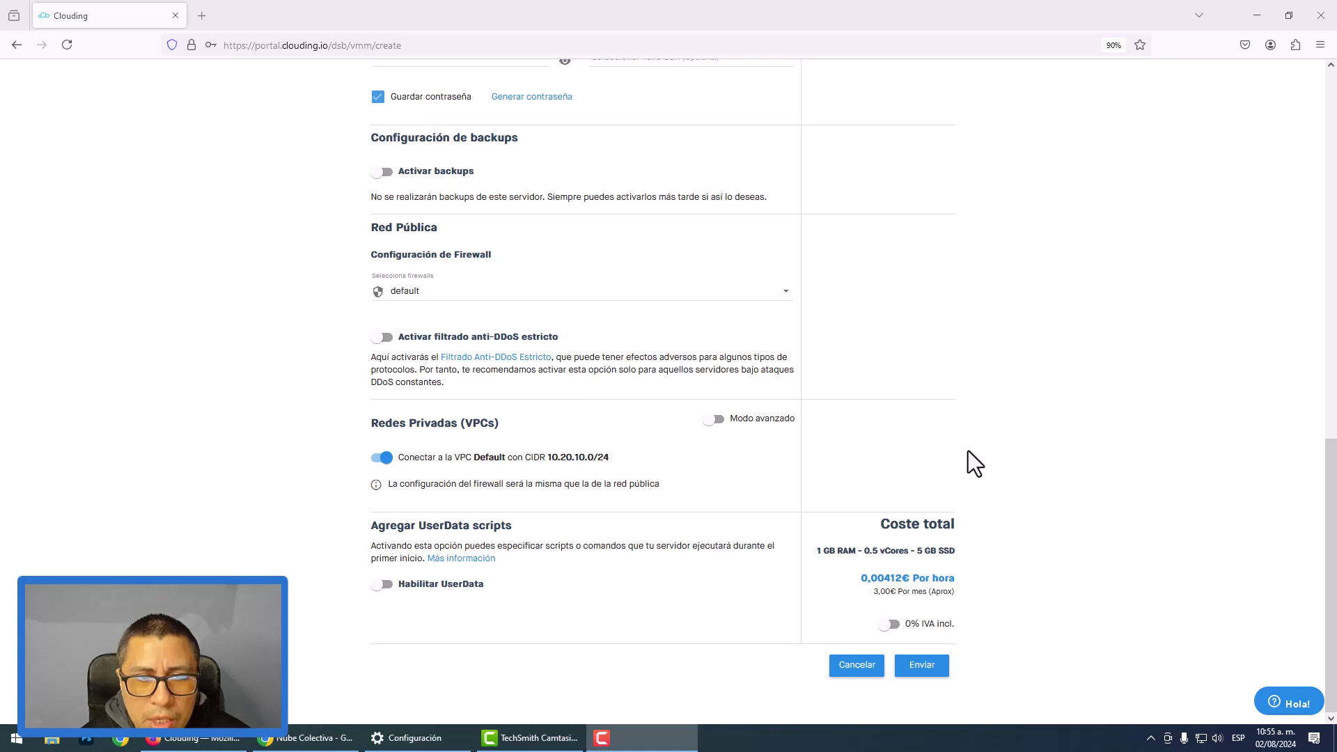
Step: Submit the mivps server for creation and dismiss the browser's save-password prompt
{"action": "left_click", "coordinate": [916, 673]}
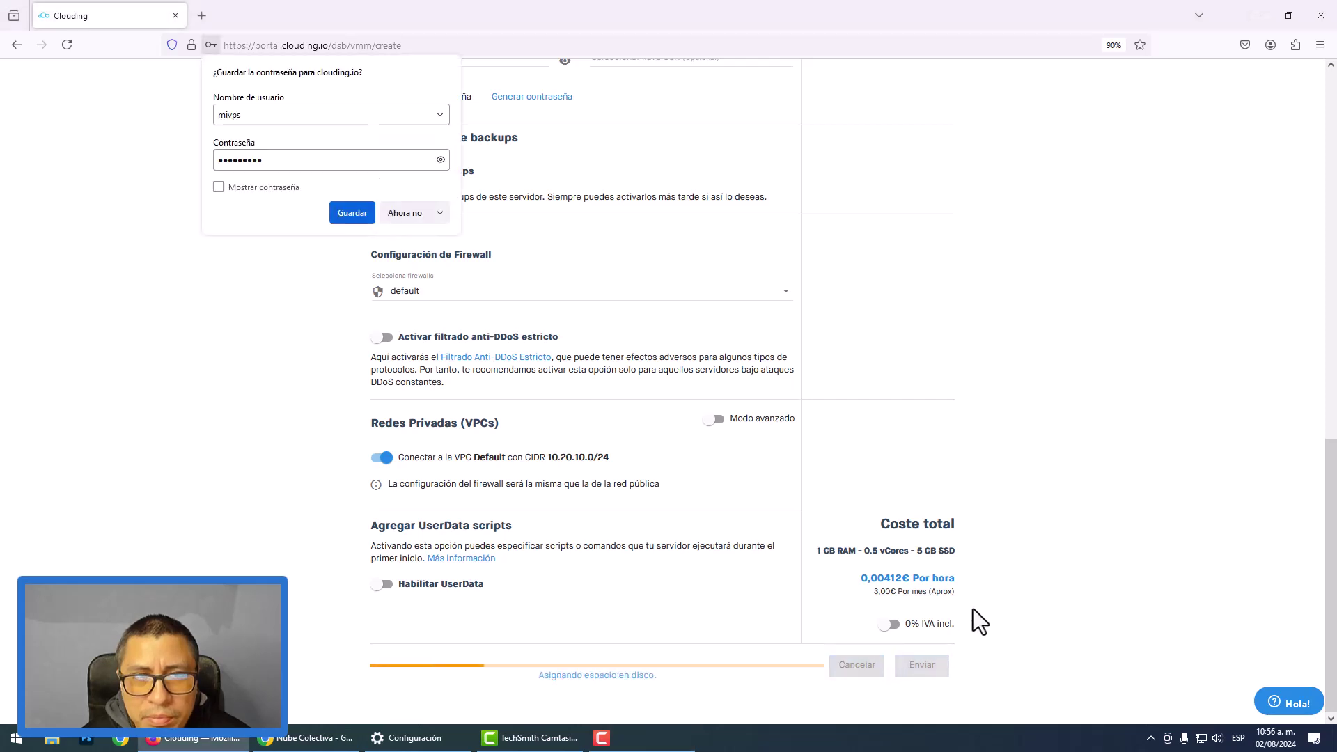
{"action": "left_click", "coordinate": [446, 209]}
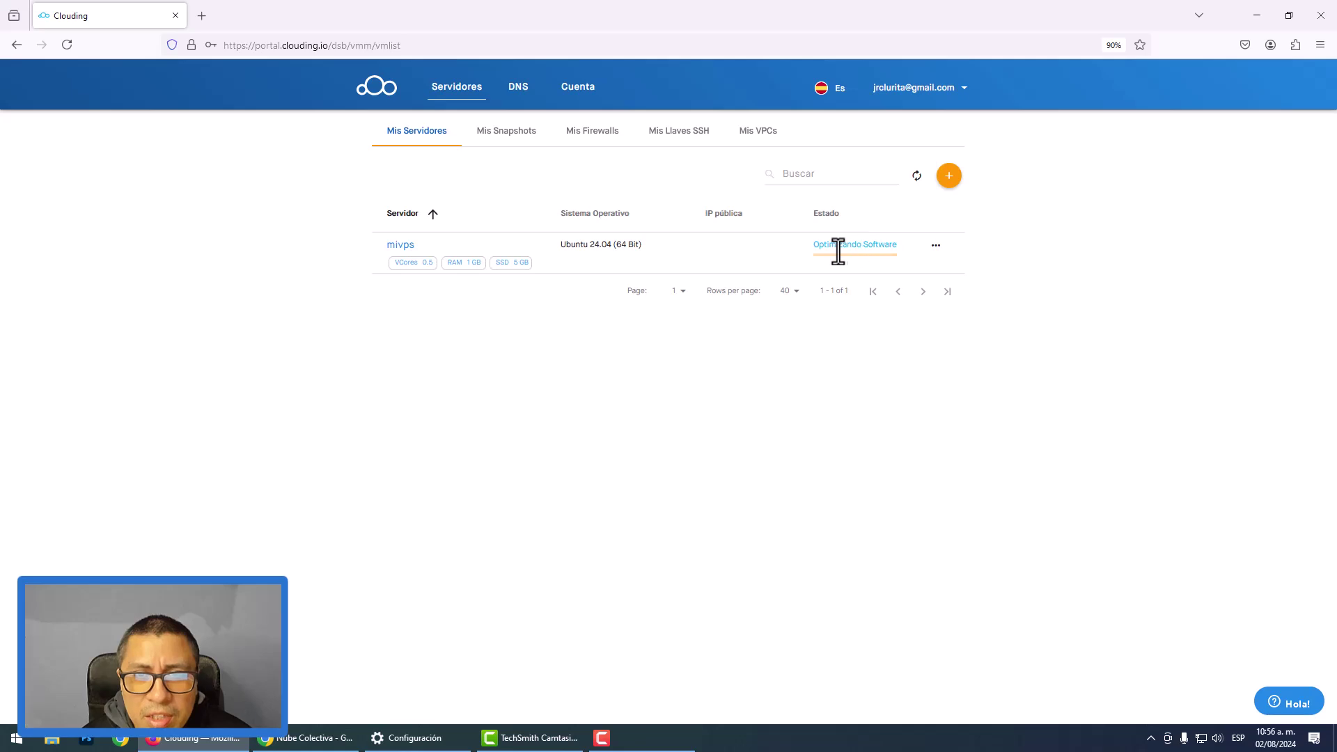
Step: Reload the server list until mivps changes from Optimizando Software to Activo
{"action": "left_click_drag", "start_coordinate": [815, 249], "coordinate": [887, 248]}
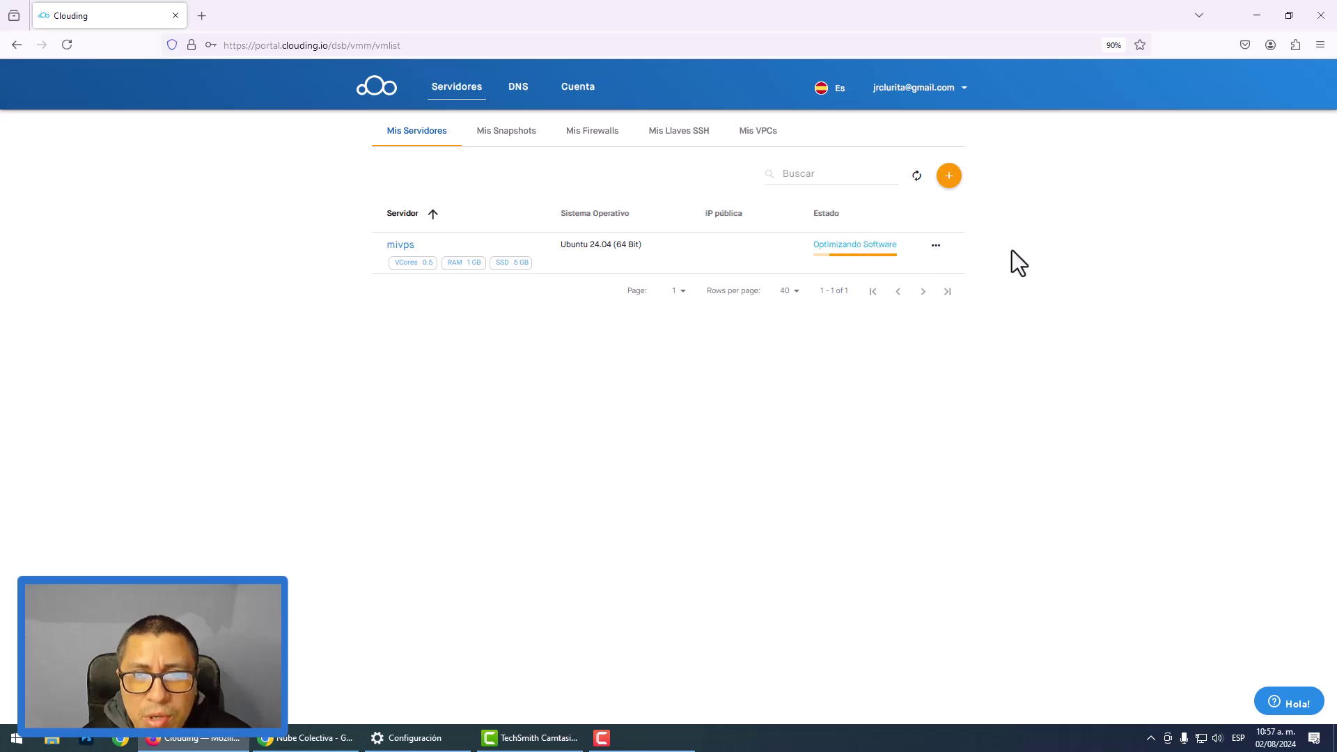
{"action": "left_click", "coordinate": [67, 45]}
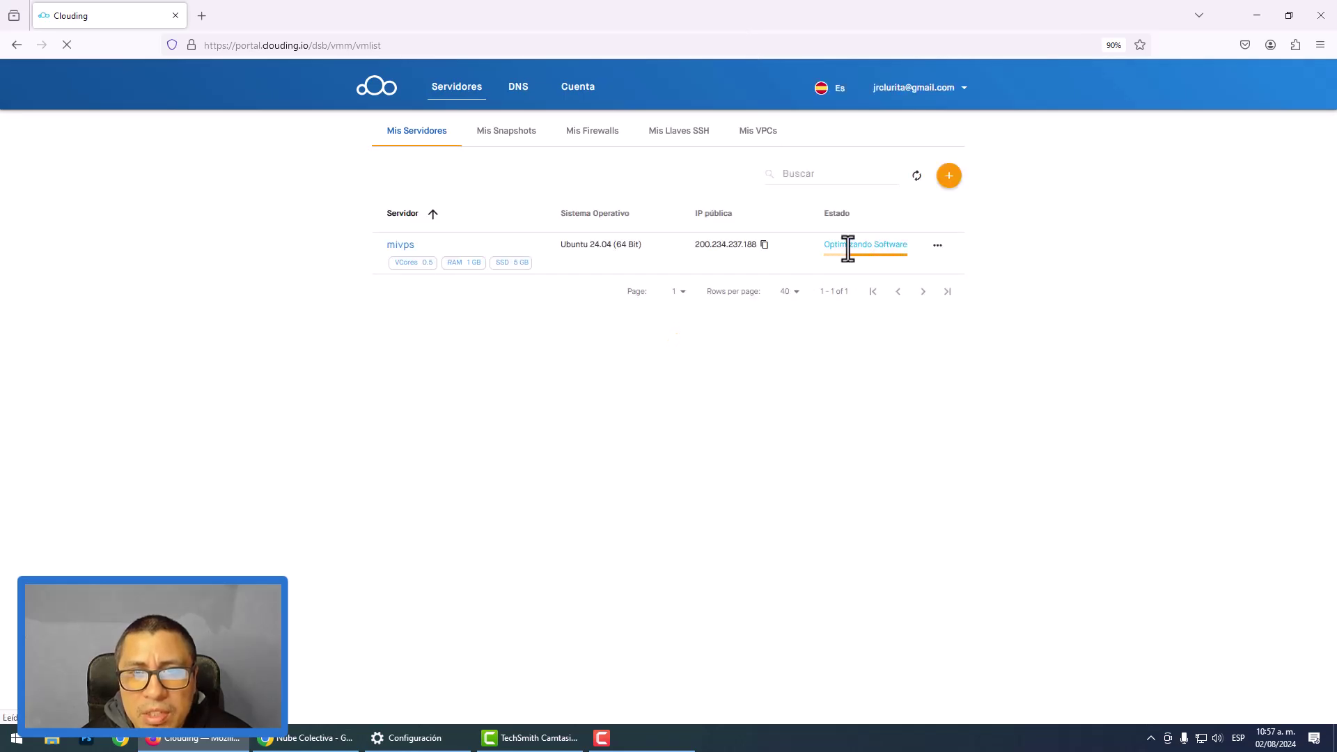
{"action": "left_click_drag", "start_coordinate": [845, 245], "coordinate": [896, 245]}
{"action": "left_click", "coordinate": [988, 249]}
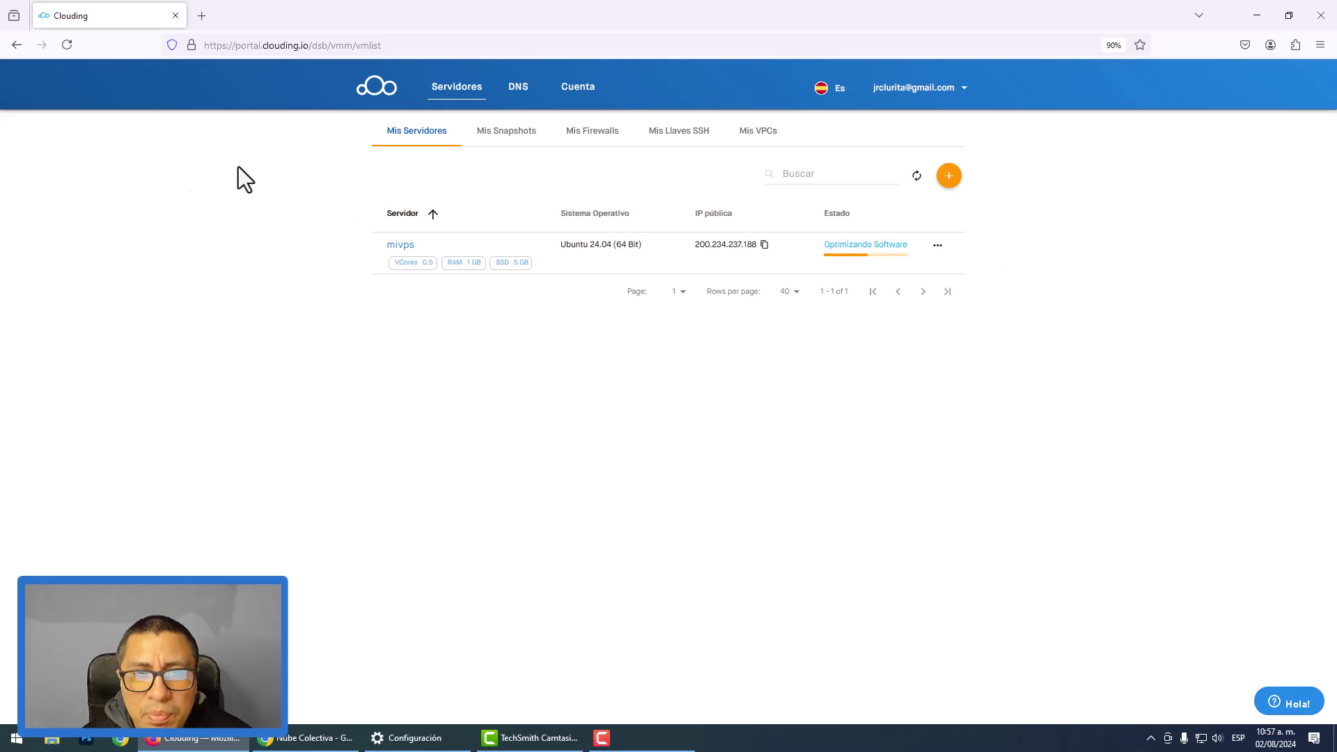
{"action": "left_click", "coordinate": [67, 46]}
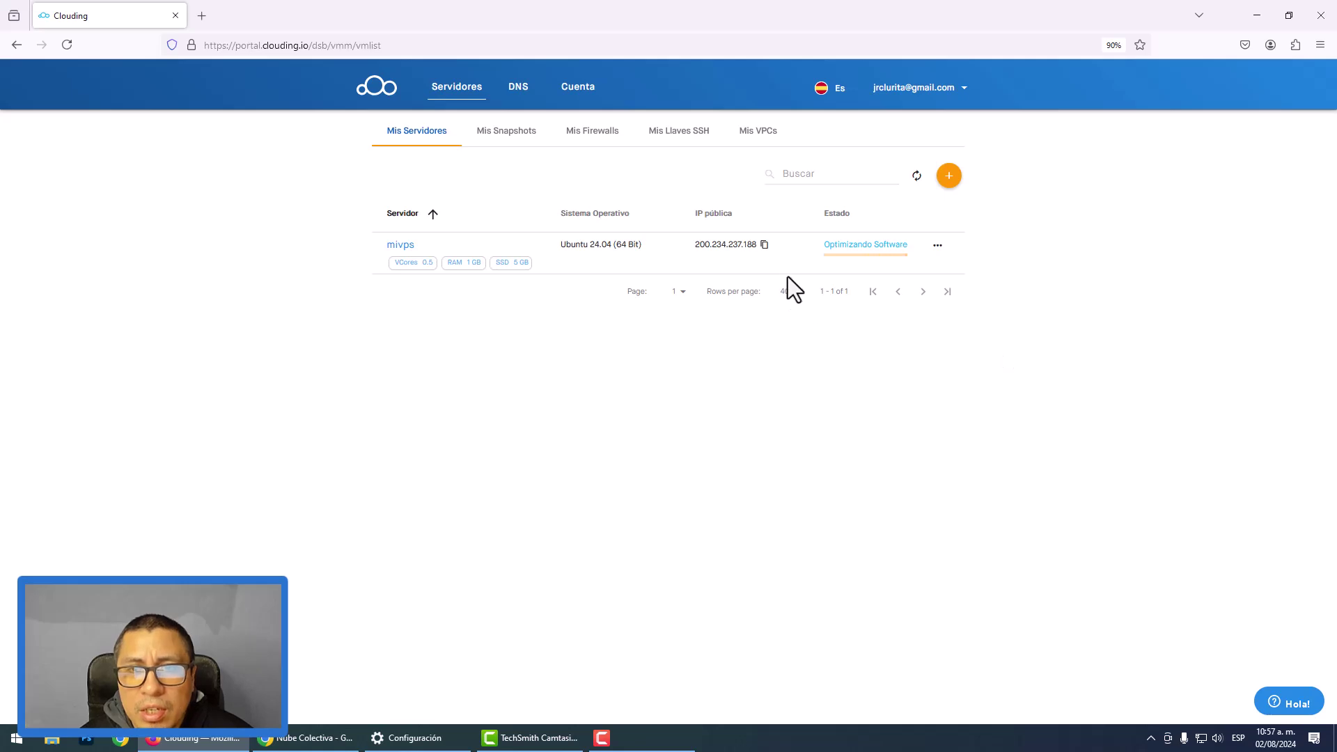
{"action": "left_click", "coordinate": [64, 46]}
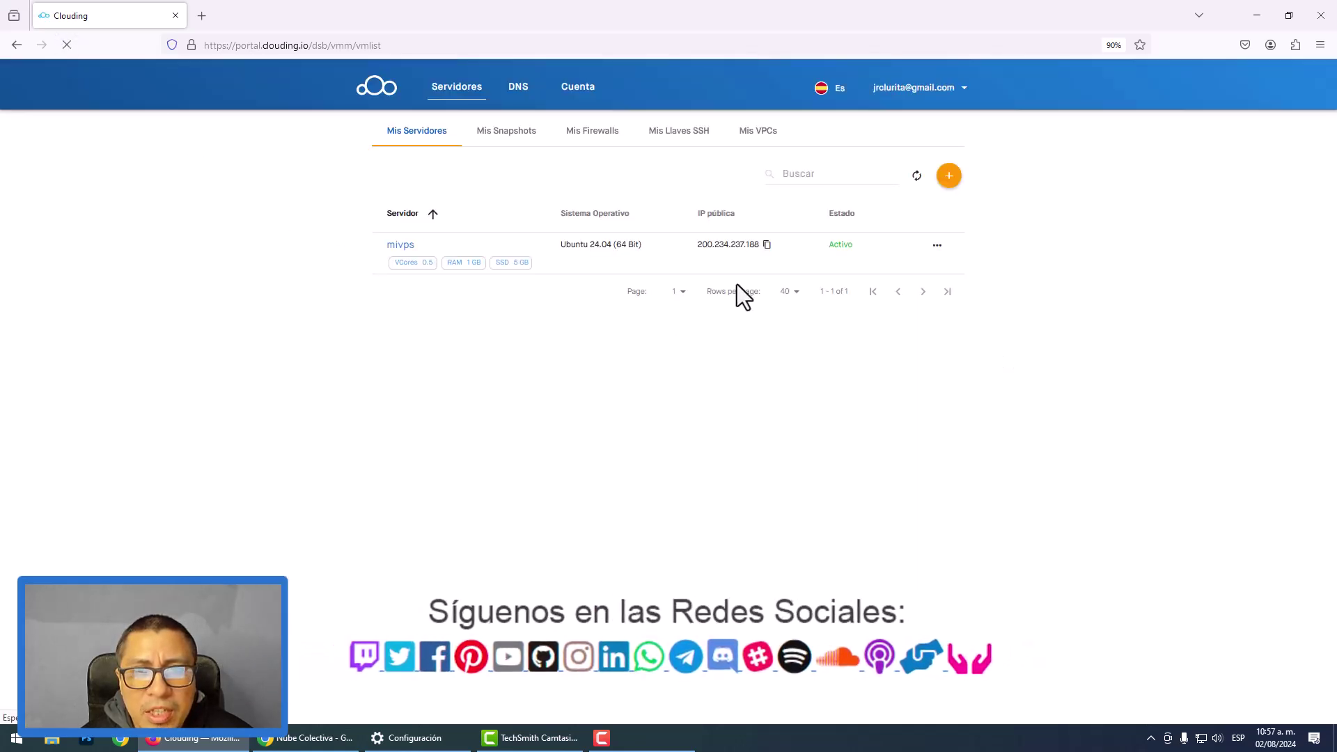
{"action": "double_click", "coordinate": [839, 245]}
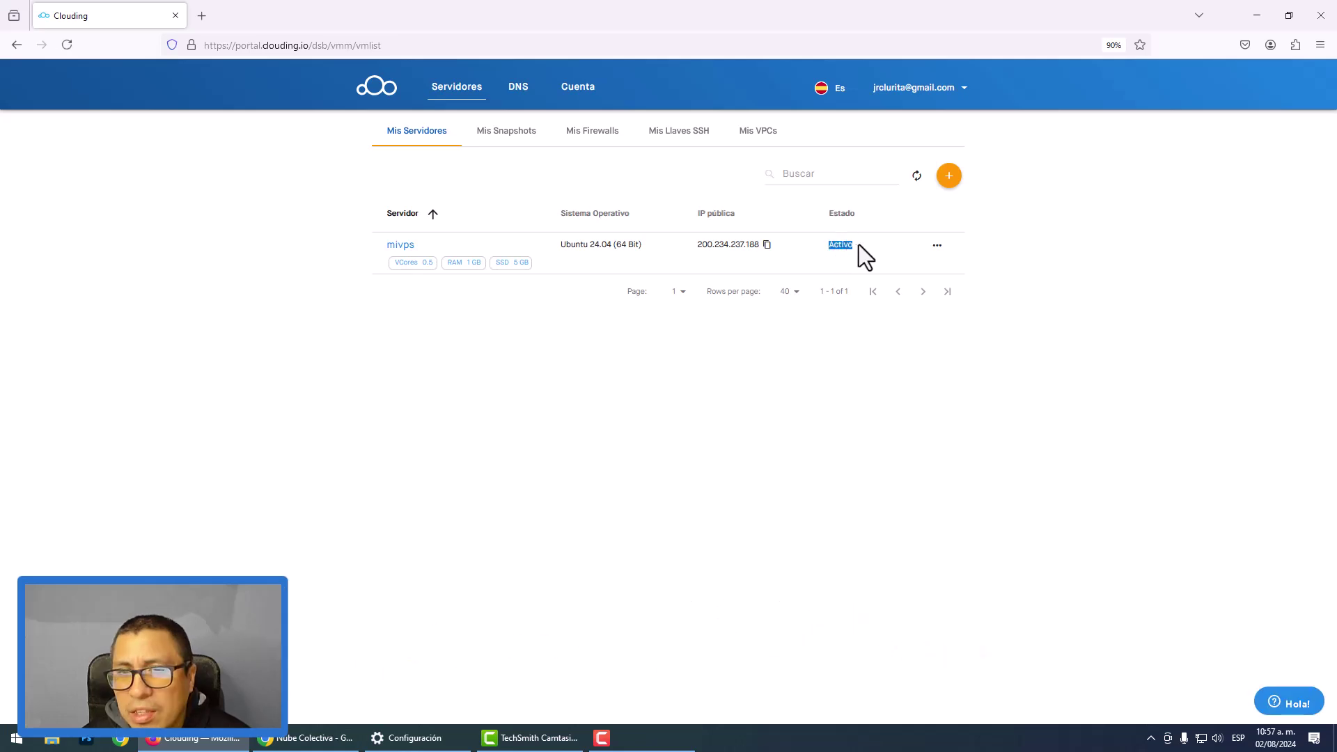
{"action": "left_click", "coordinate": [794, 325]}
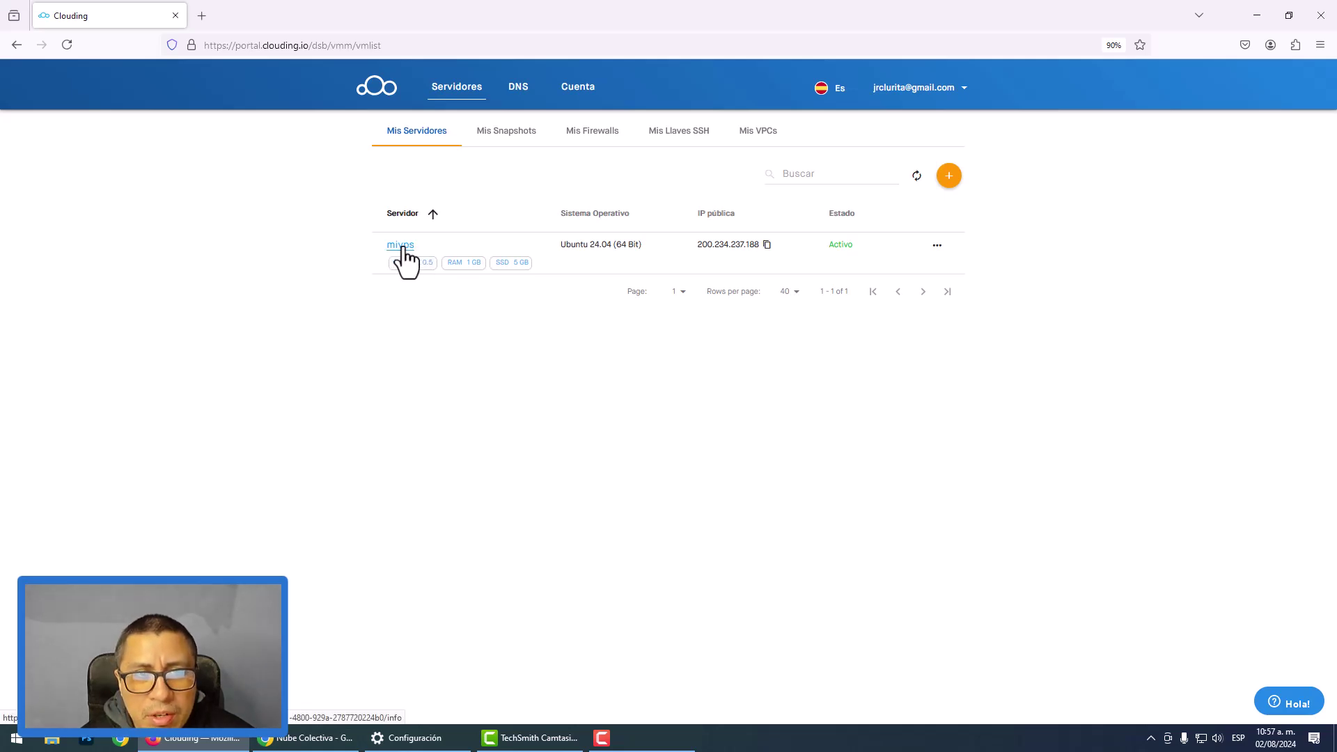
Step: Open the details page of the Ubuntu 24.04 server mivps
{"action": "left_click_drag", "start_coordinate": [587, 249], "coordinate": [615, 249]}
{"action": "left_click", "coordinate": [617, 248]}
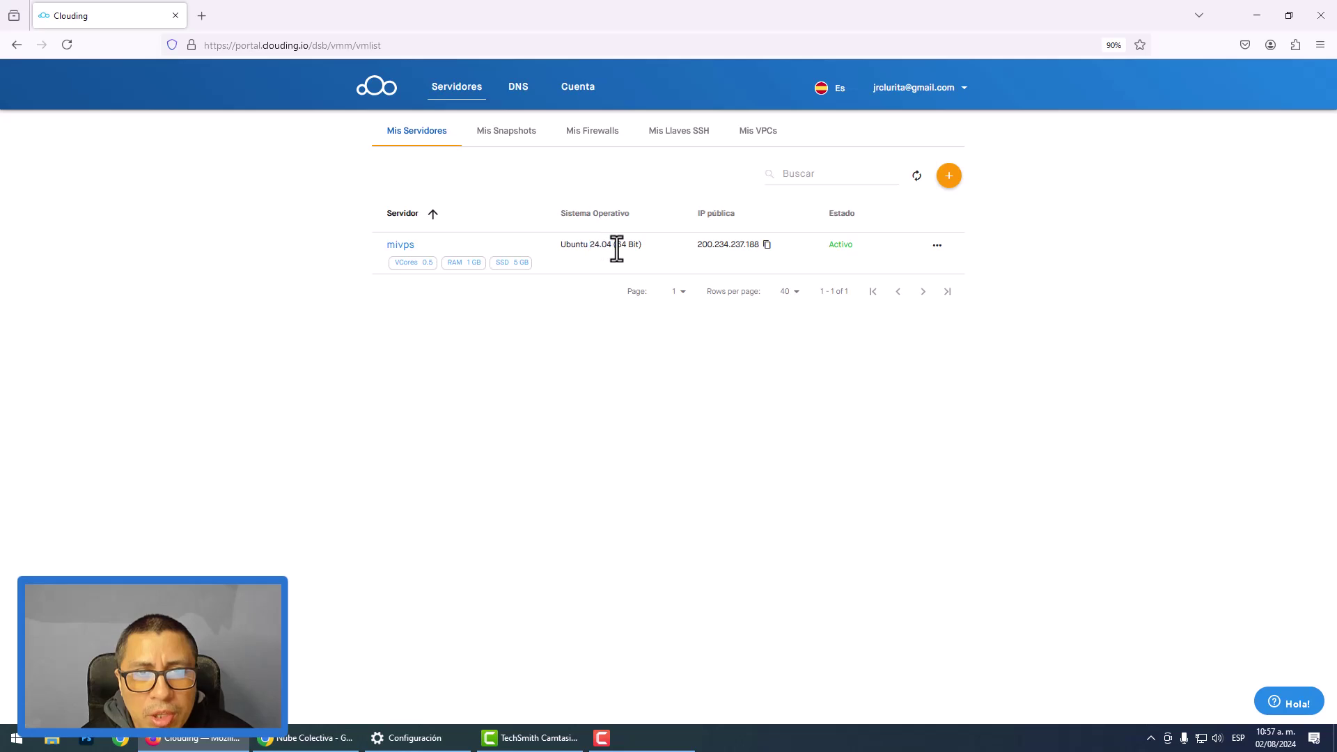
{"action": "left_click", "coordinate": [402, 249]}
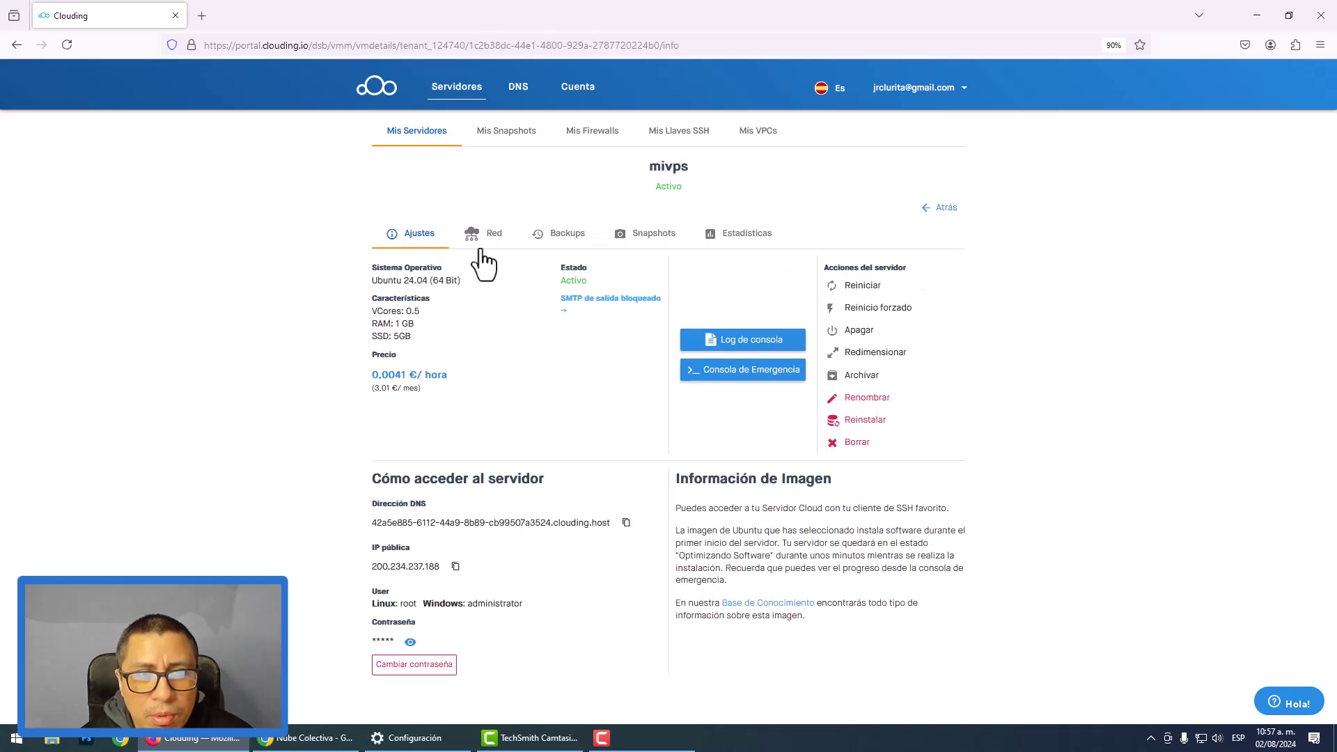
Step: Open the Red tab and the Default VPC link under Redes Privadas (VPCs)
{"action": "left_click", "coordinate": [492, 241]}
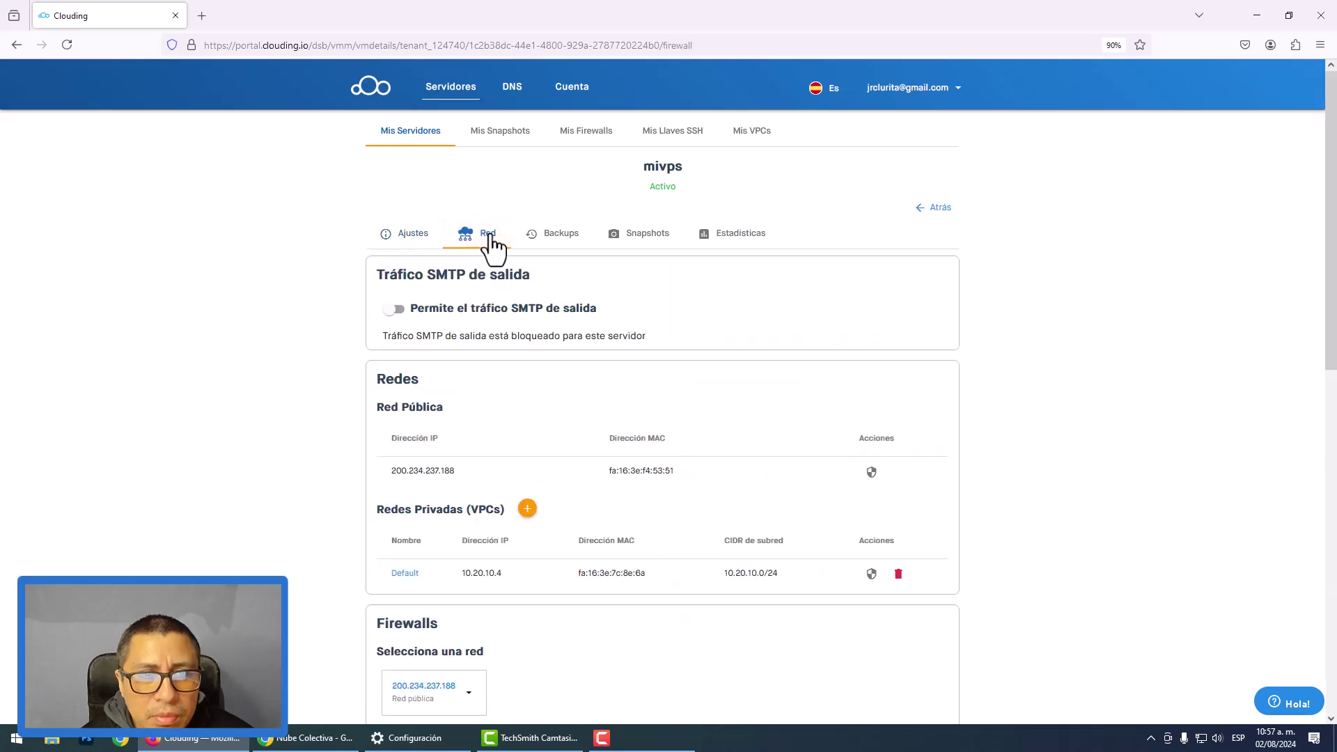
{"action": "scroll", "coordinate": [314, 529], "scroll_direction": "down", "scroll_amount": 3}
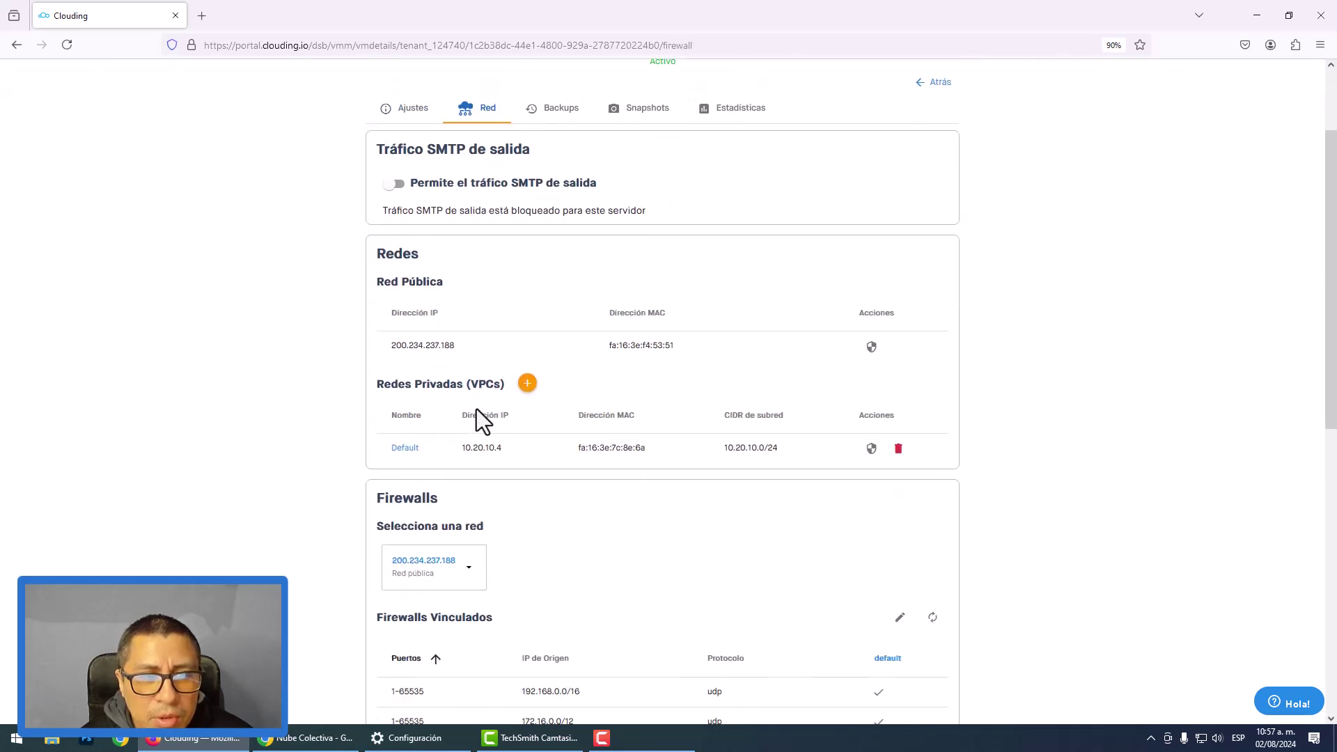
{"action": "left_click_drag", "start_coordinate": [471, 388], "coordinate": [493, 389]}
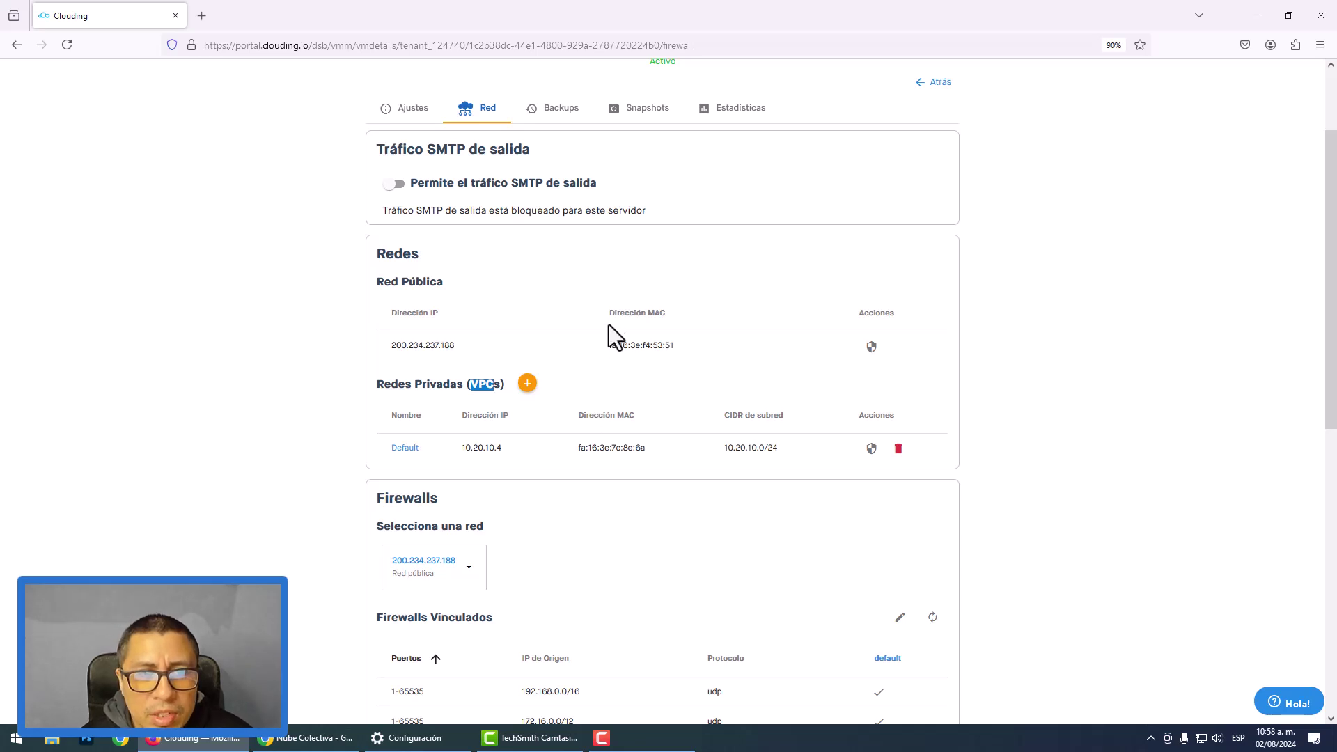
{"action": "left_click", "coordinate": [396, 451]}
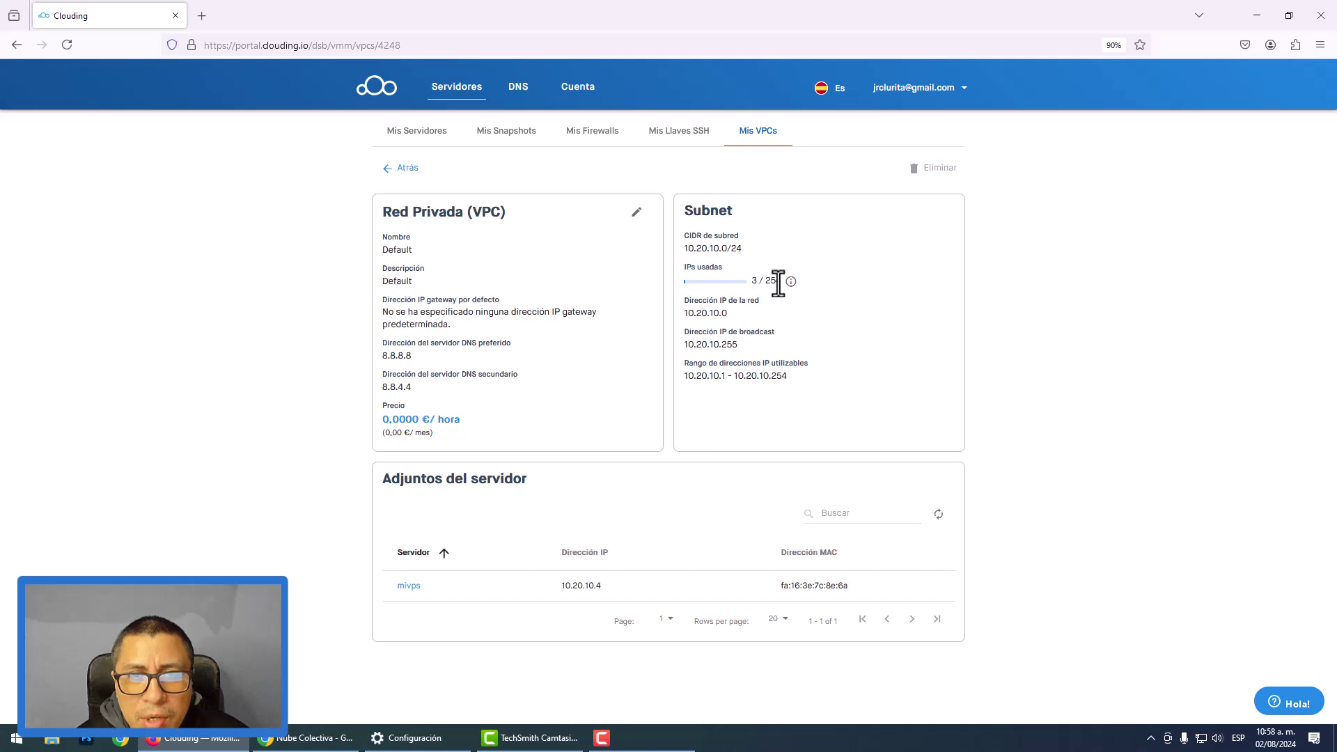
Step: Point out the Default VPC's used and available IP counts
{"action": "left_click_drag", "start_coordinate": [766, 282], "coordinate": [778, 282]}
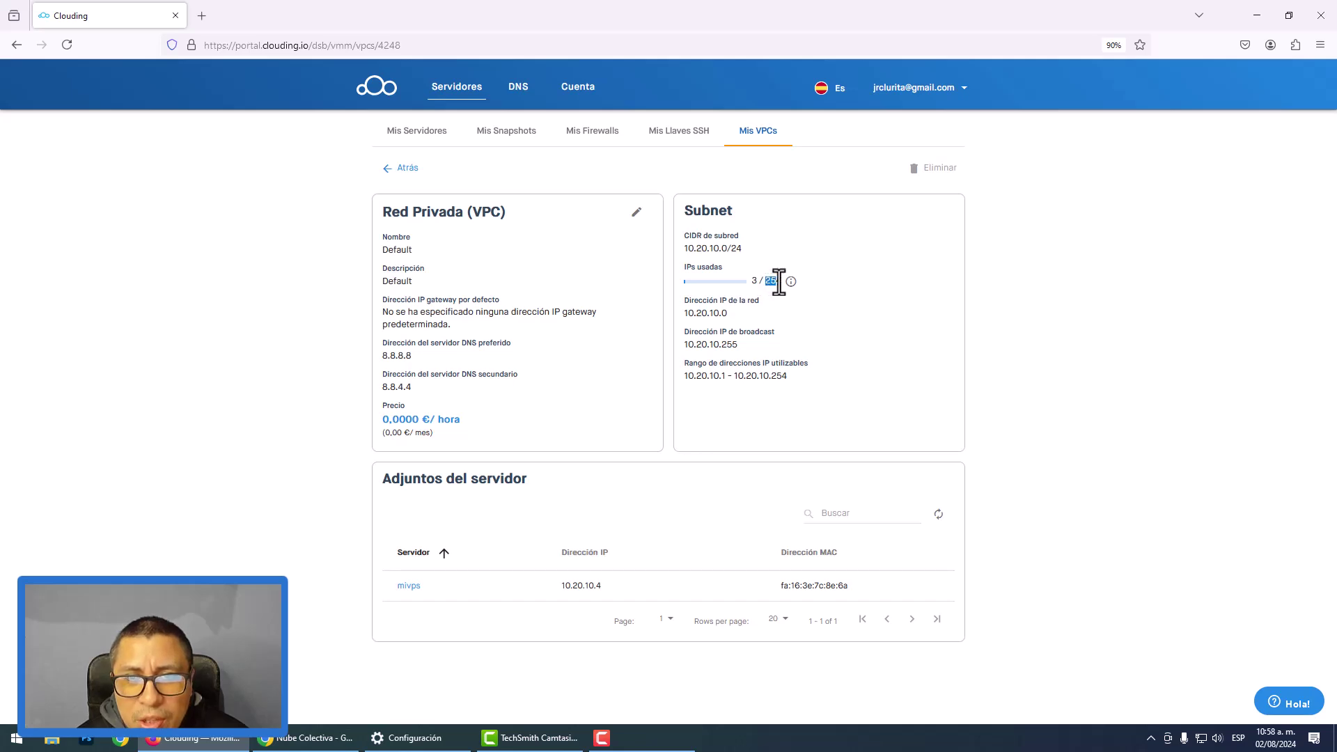
{"action": "left_click_drag", "start_coordinate": [684, 268], "coordinate": [695, 268]}
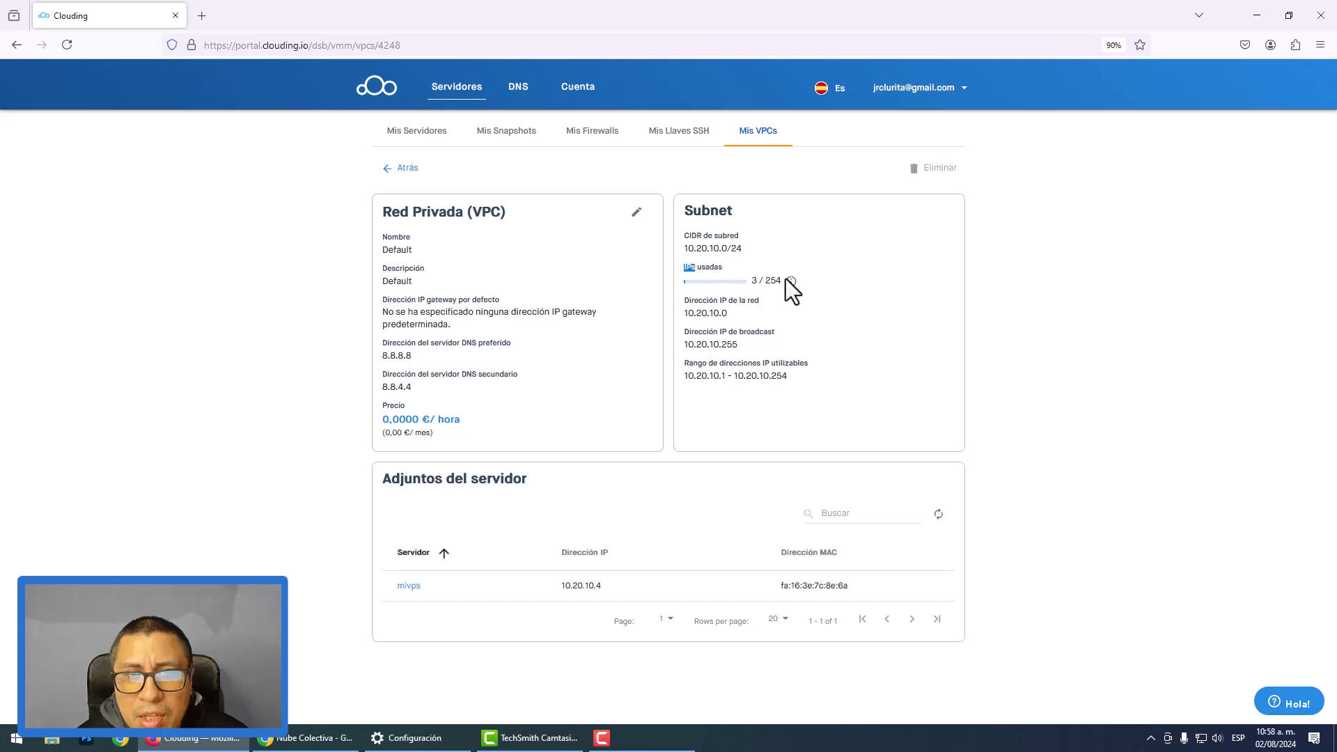
{"action": "mouse_move", "coordinate": [789, 282]}
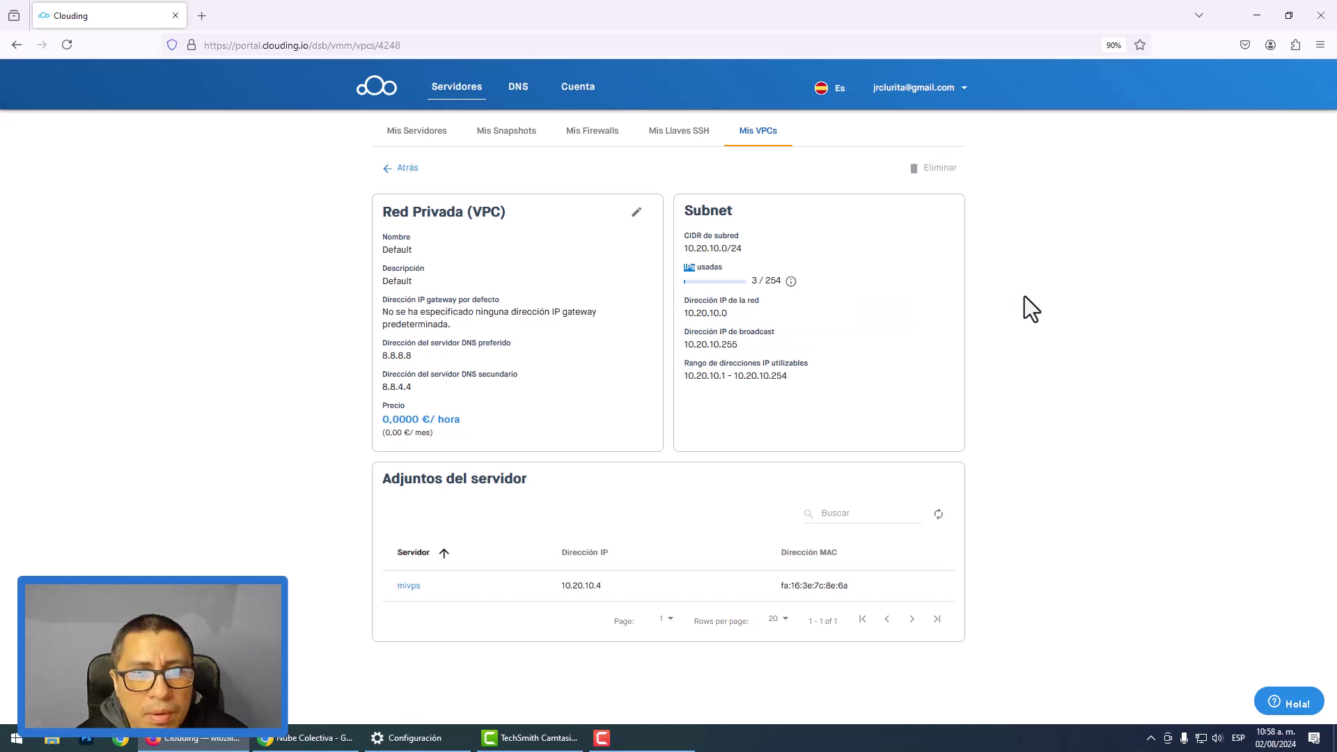
Step: Open and cancel the VPC edit form, then return via mivps to the server list
{"action": "left_click", "coordinate": [637, 211]}
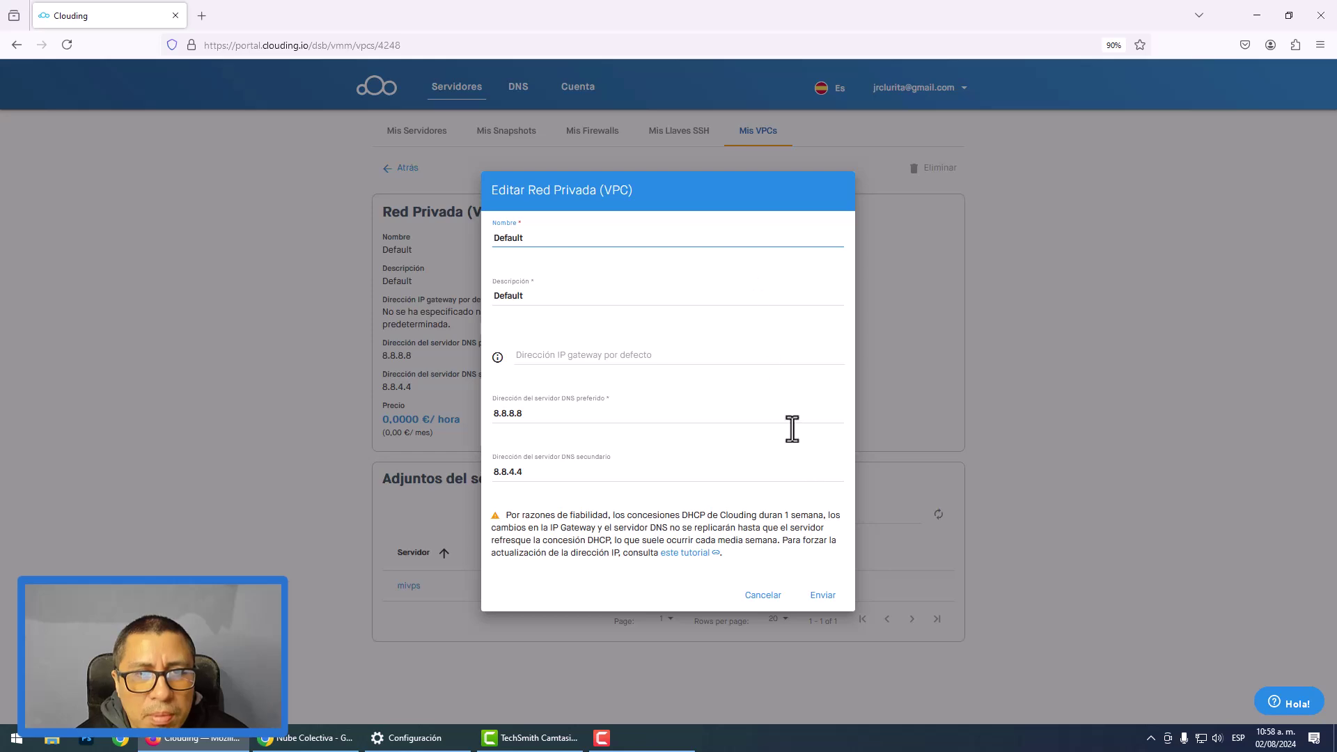
{"action": "left_click", "coordinate": [762, 597]}
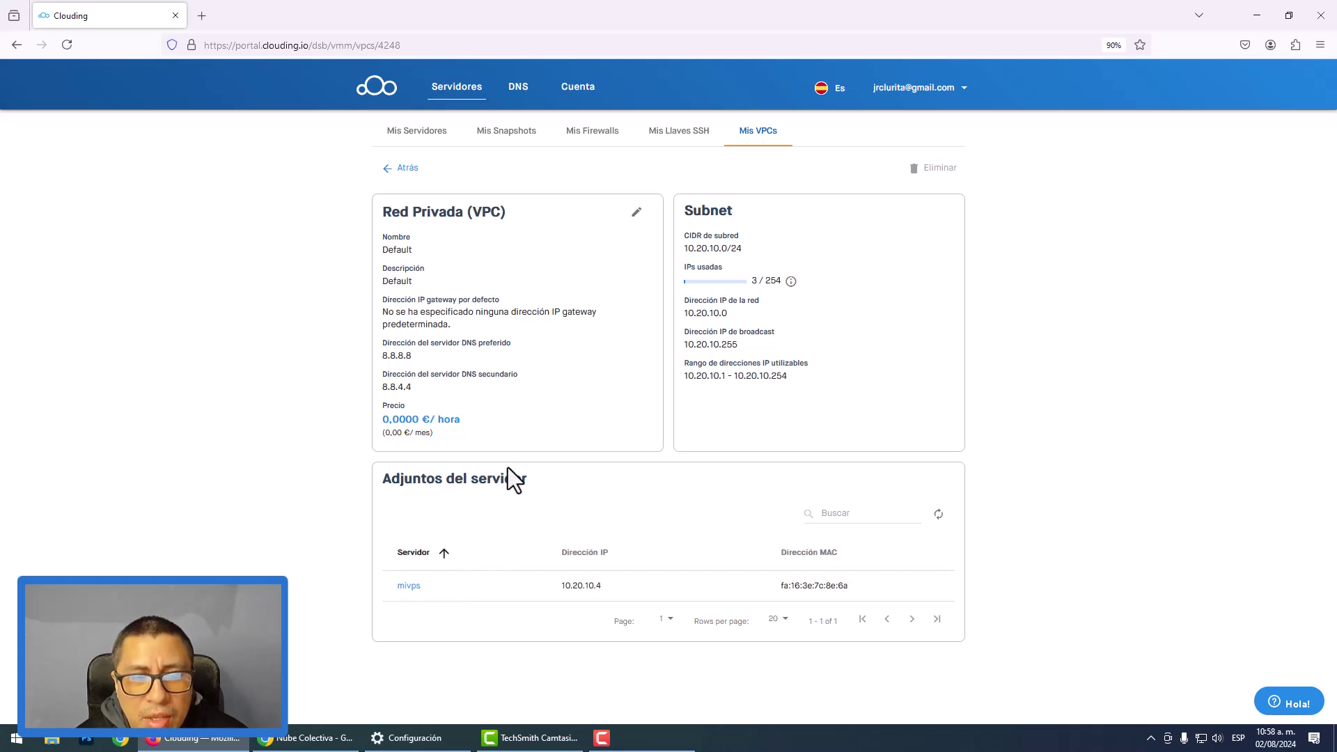
{"action": "left_click", "coordinate": [411, 586]}
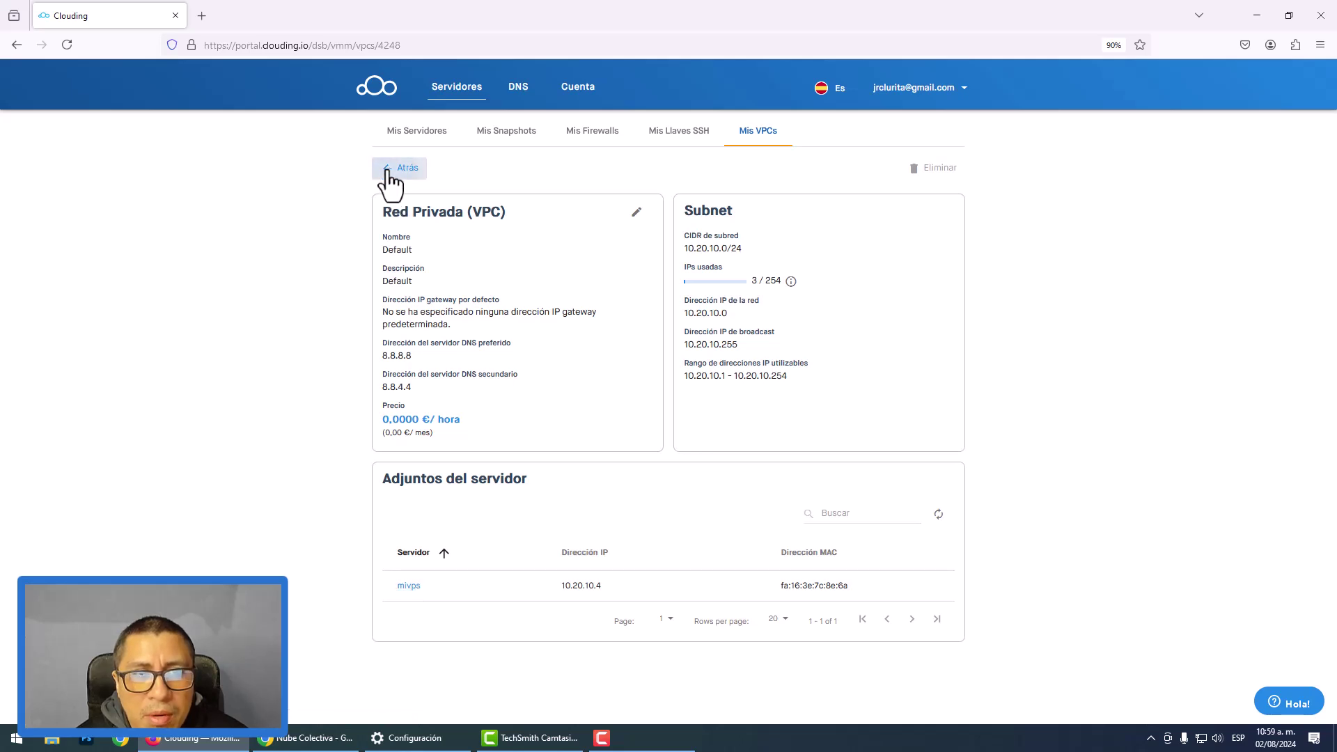
{"action": "left_click", "coordinate": [451, 88]}
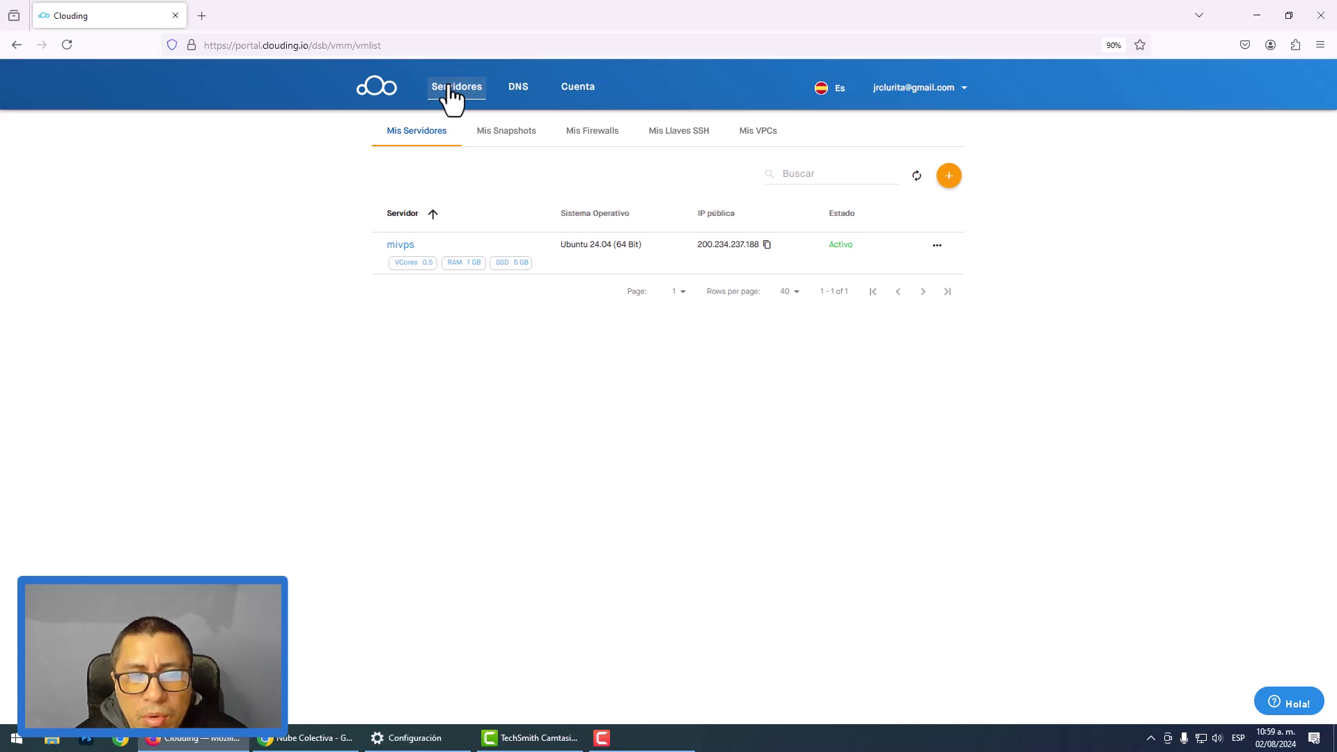
Step: Delete MiNuevaVPC from Mis VPCs so only Default remains, then start a new private network
{"action": "left_click", "coordinate": [771, 141]}
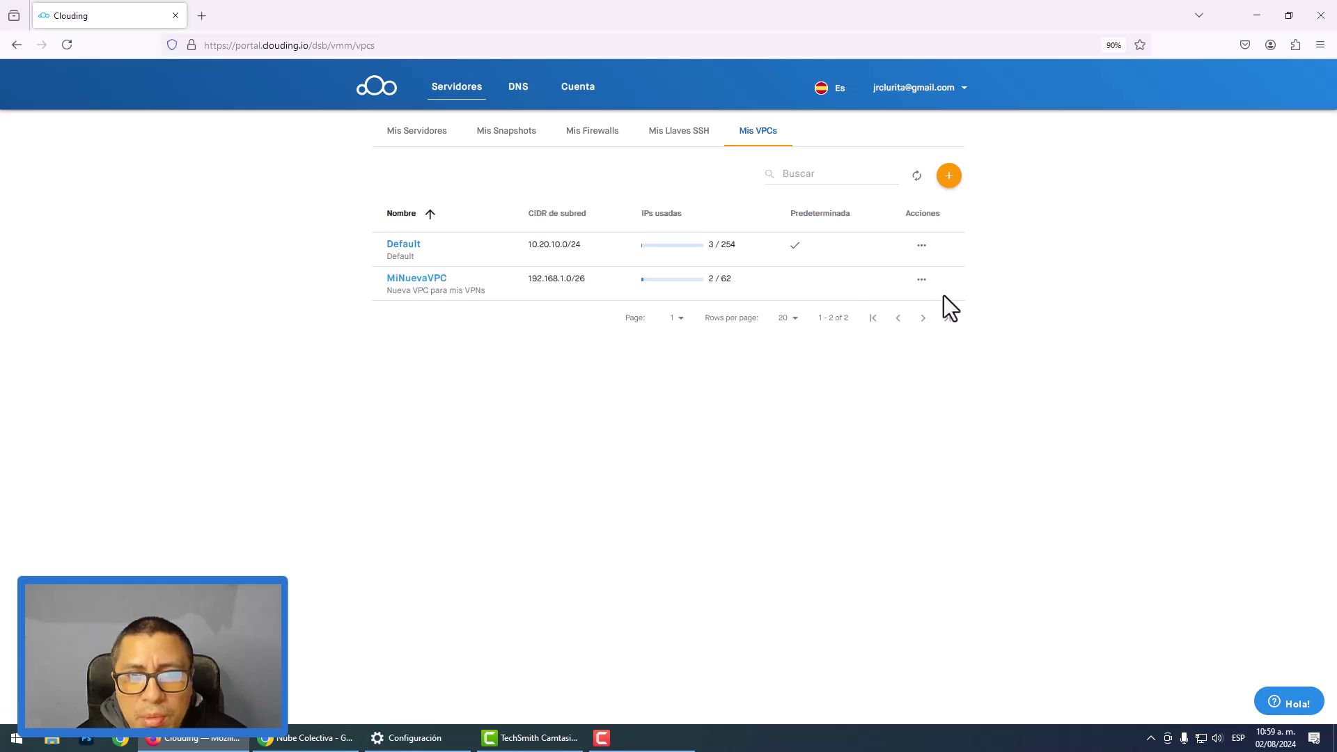
{"action": "left_click", "coordinate": [921, 279]}
{"action": "left_click", "coordinate": [952, 311]}
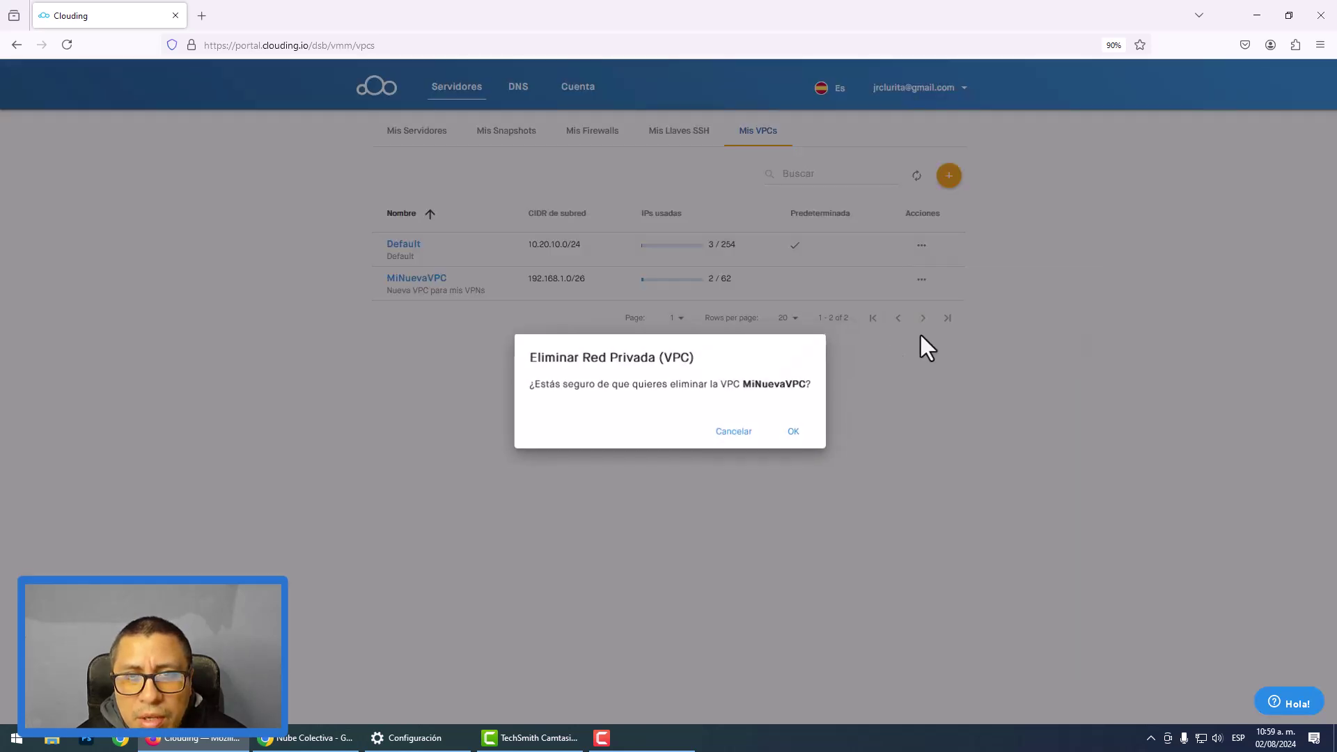
{"action": "left_click", "coordinate": [794, 432]}
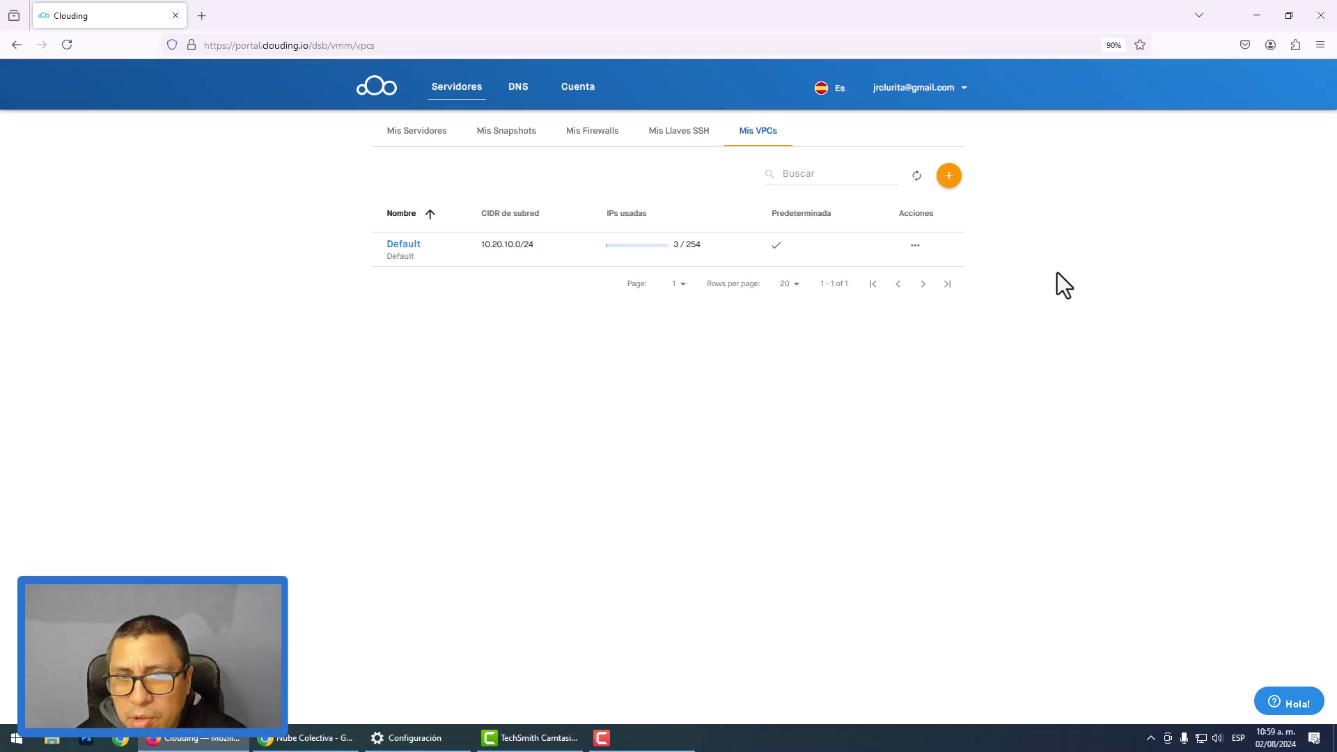
{"action": "left_click", "coordinate": [950, 186]}
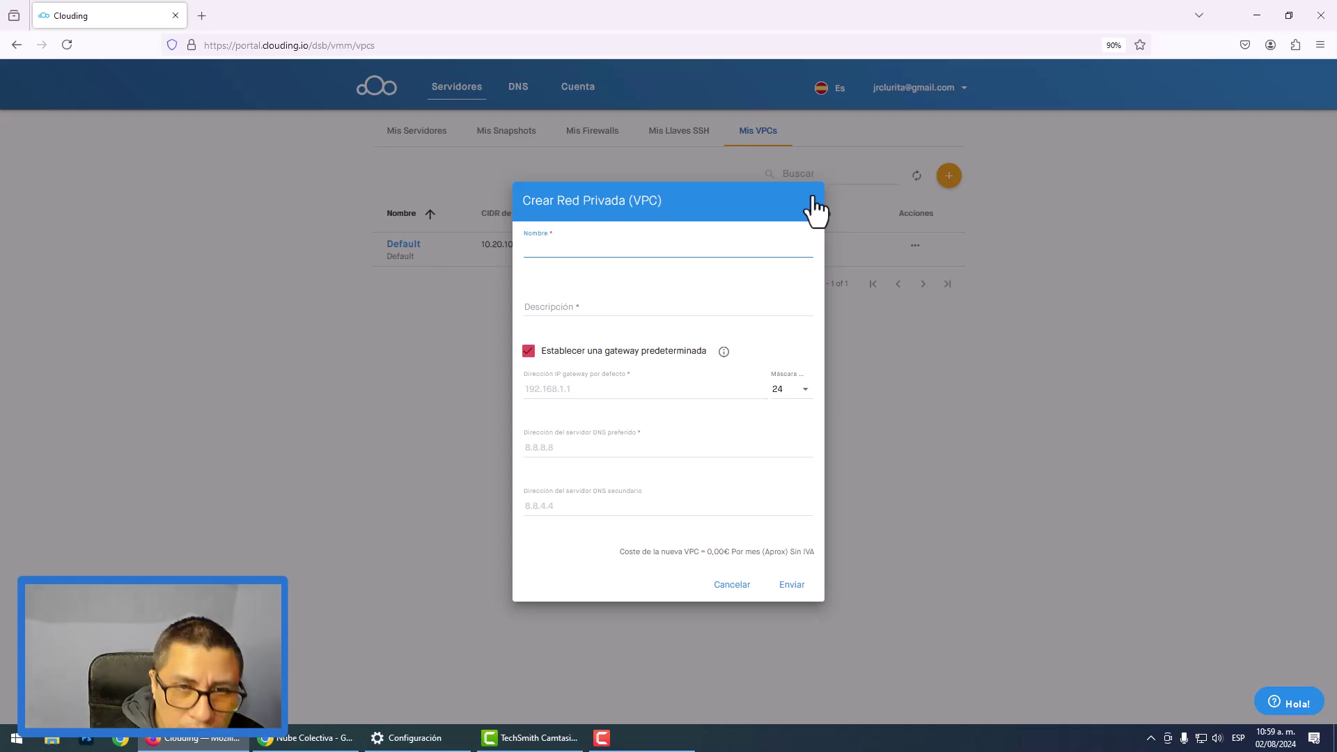
Step: Name the network MiNuevaVPC and give it the description 'Nueva VPC para mis VPNs'
{"action": "type", "text": "MiNuevaPC"}
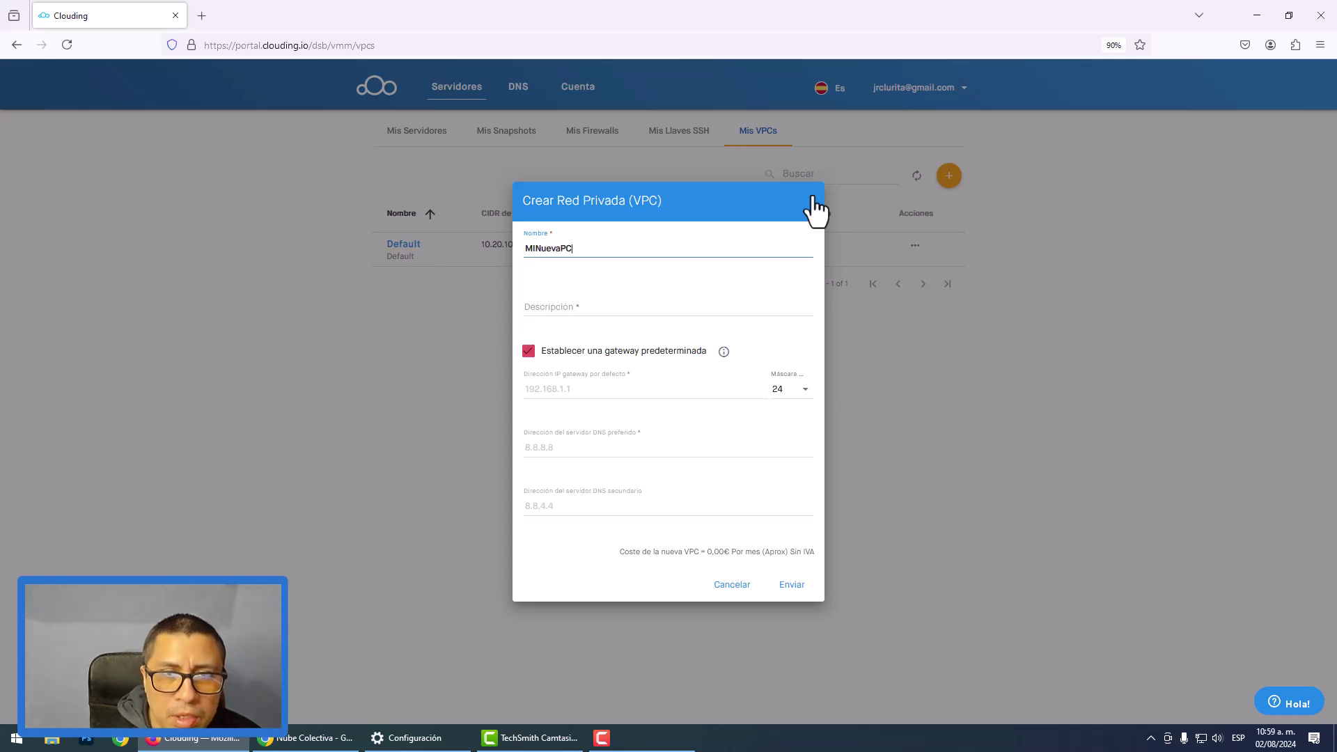
{"action": "key", "text": "BackSpace"}
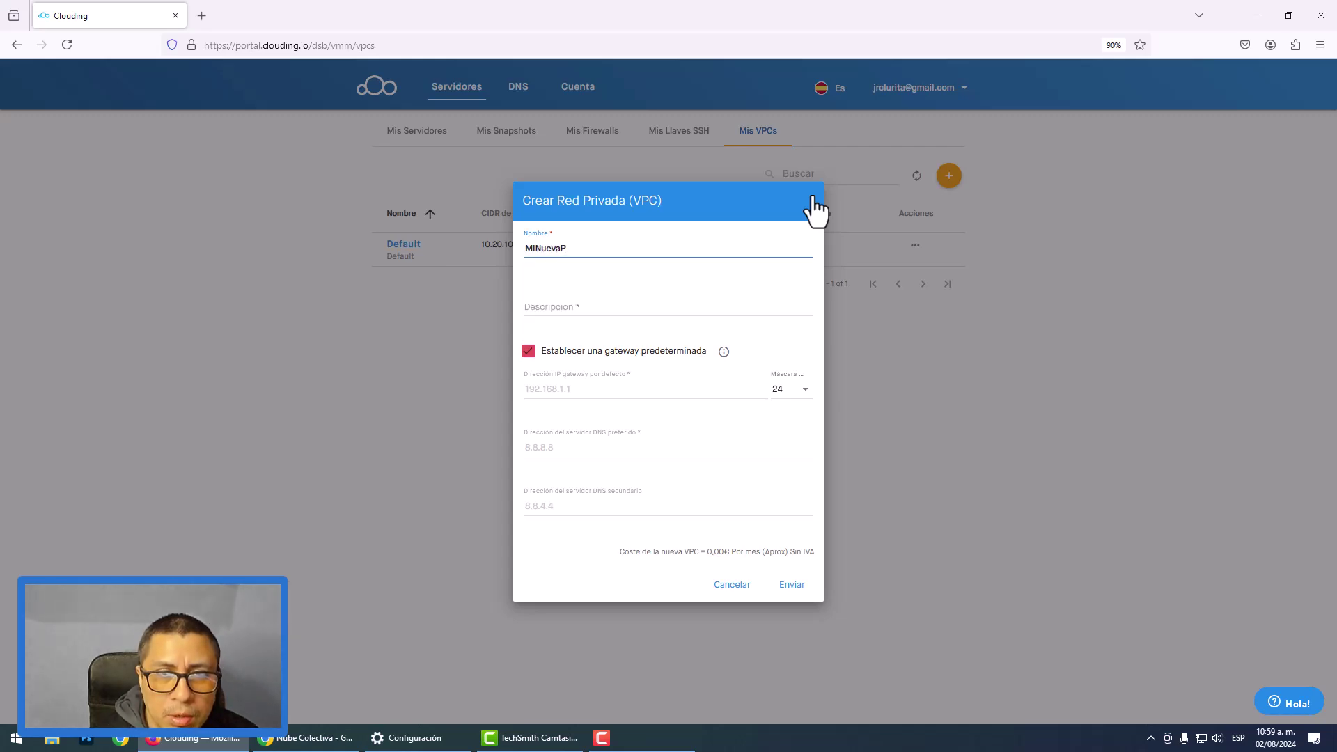
{"action": "key", "text": "BackSpace"}
{"action": "type", "text": "VPC"}
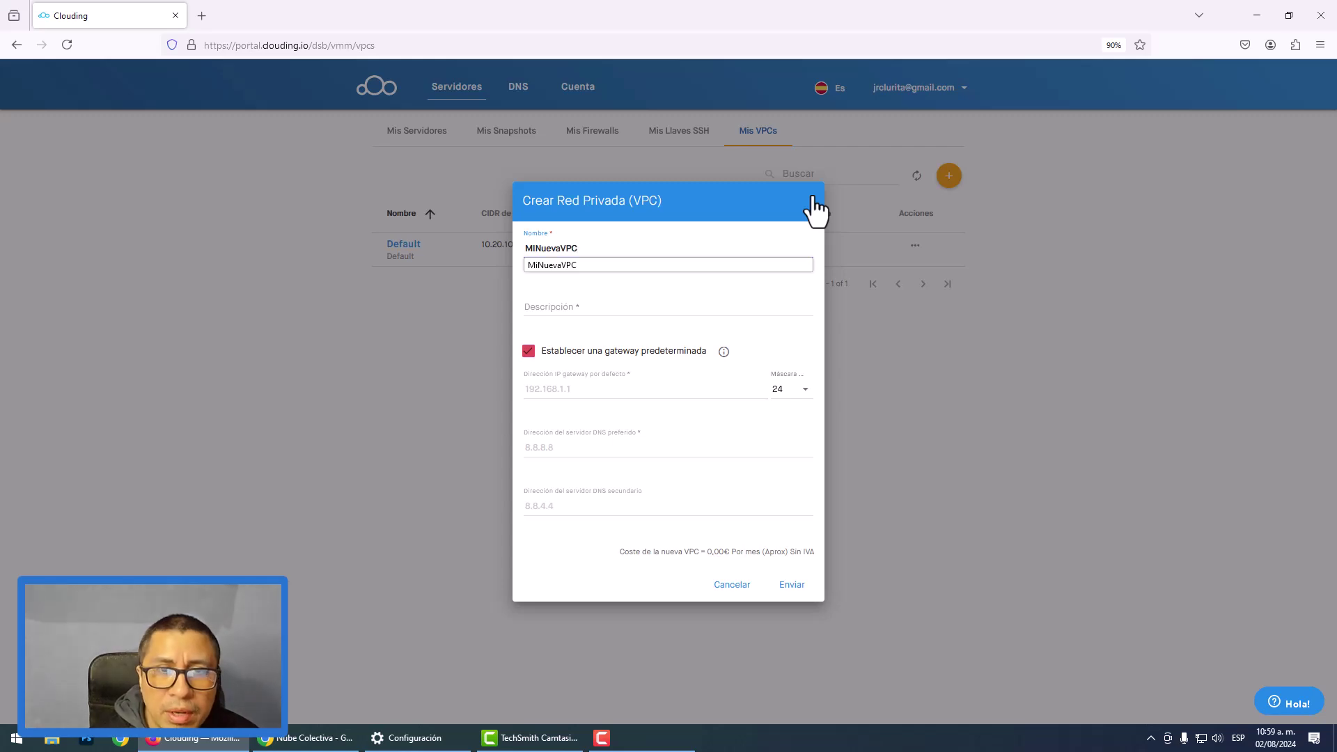
{"action": "left_click", "coordinate": [610, 306]}
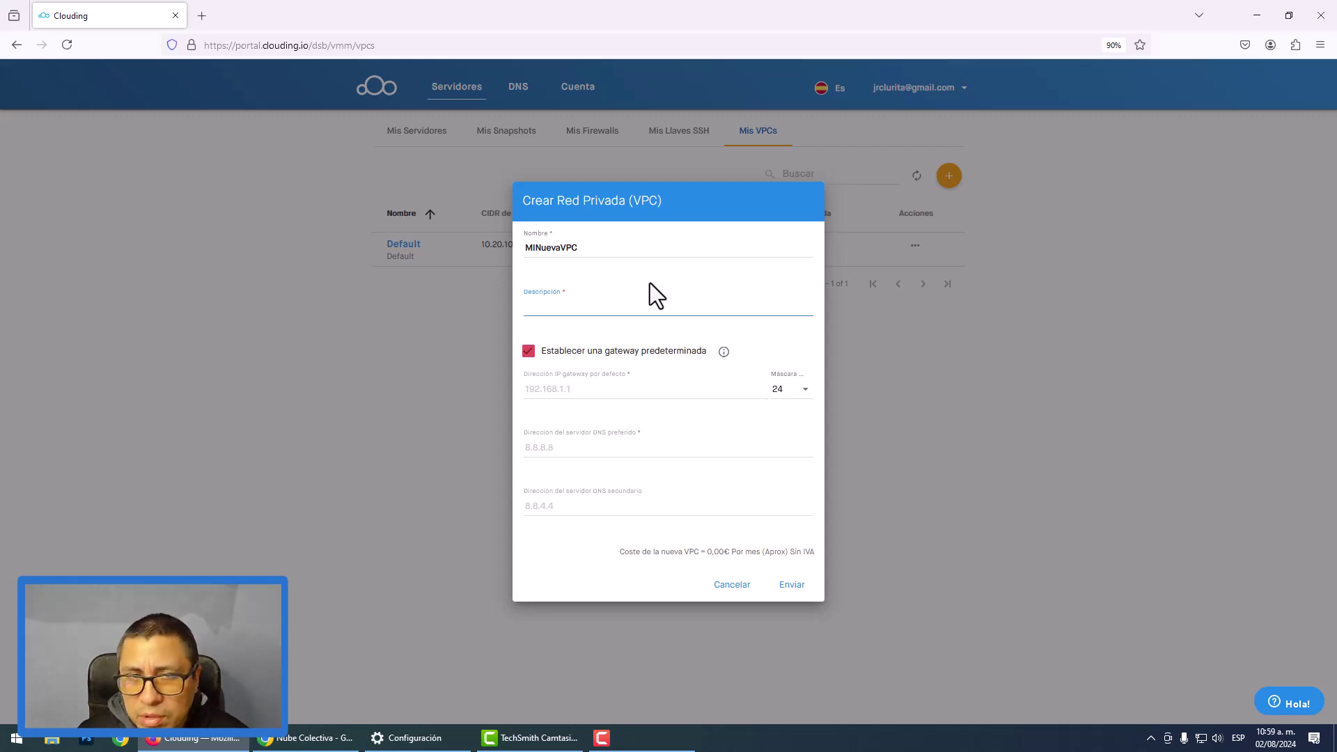
{"action": "left_click", "coordinate": [567, 309]}
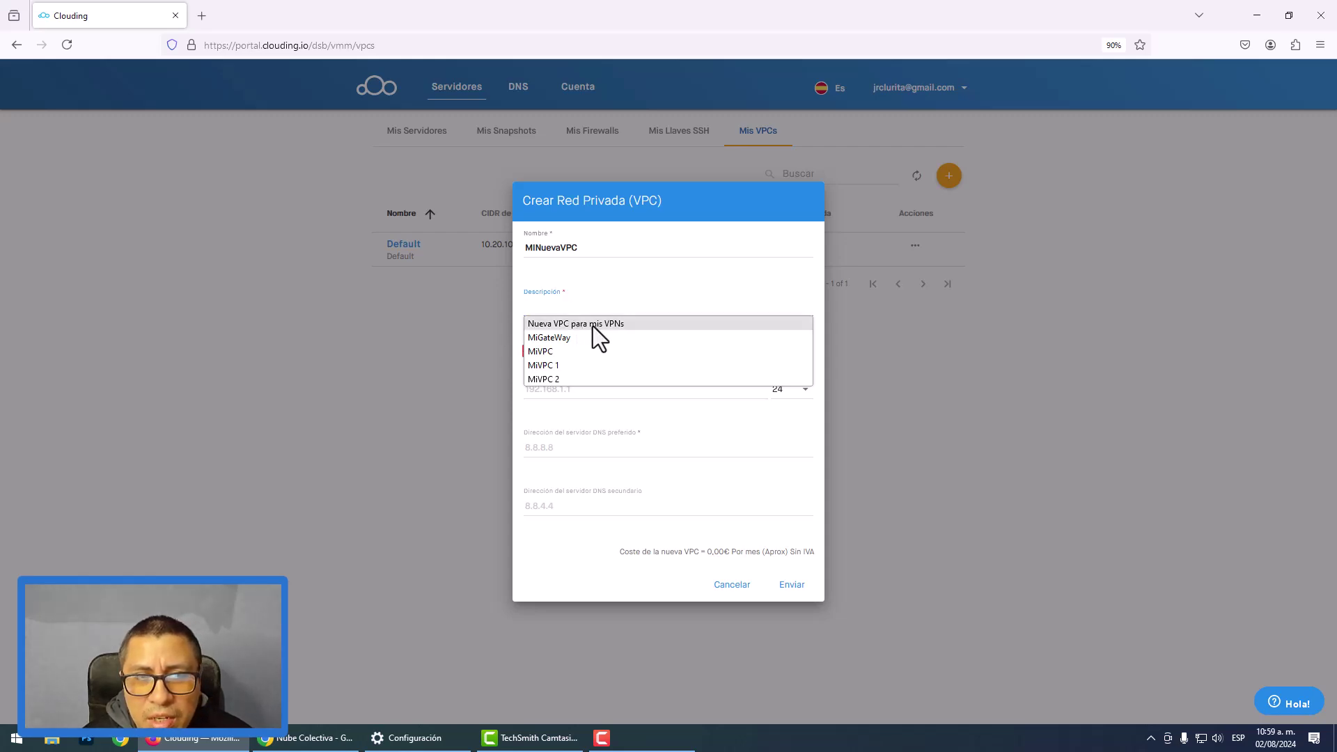
{"action": "left_click", "coordinate": [592, 324]}
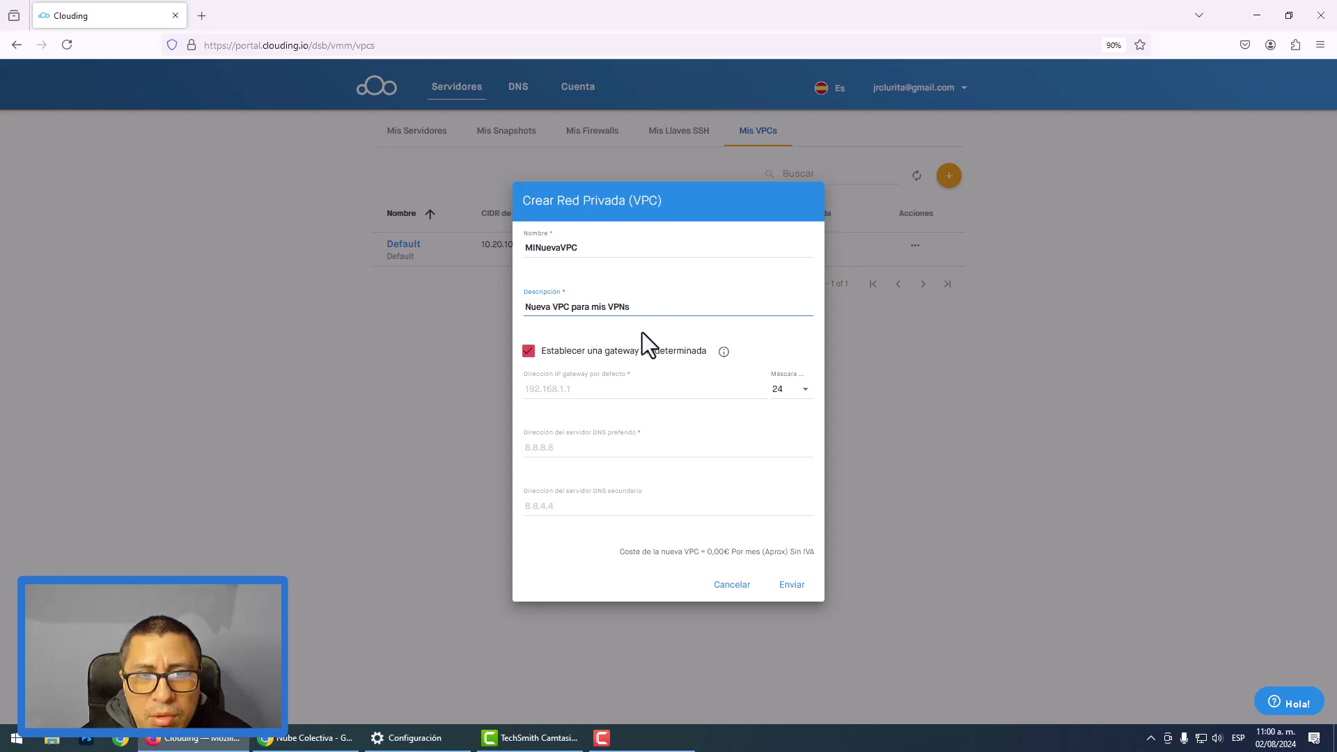
{"action": "left_click_drag", "start_coordinate": [632, 311], "coordinate": [541, 307]}
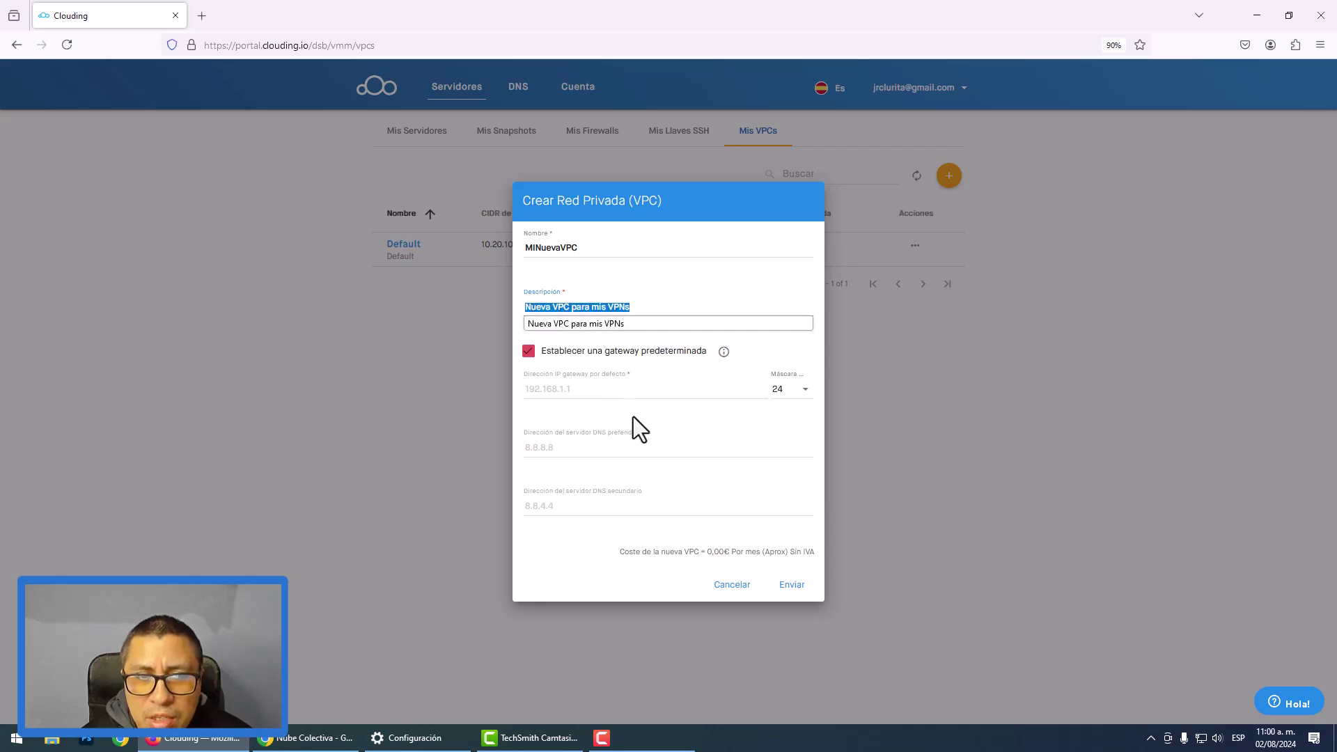
{"action": "left_click", "coordinate": [580, 390]}
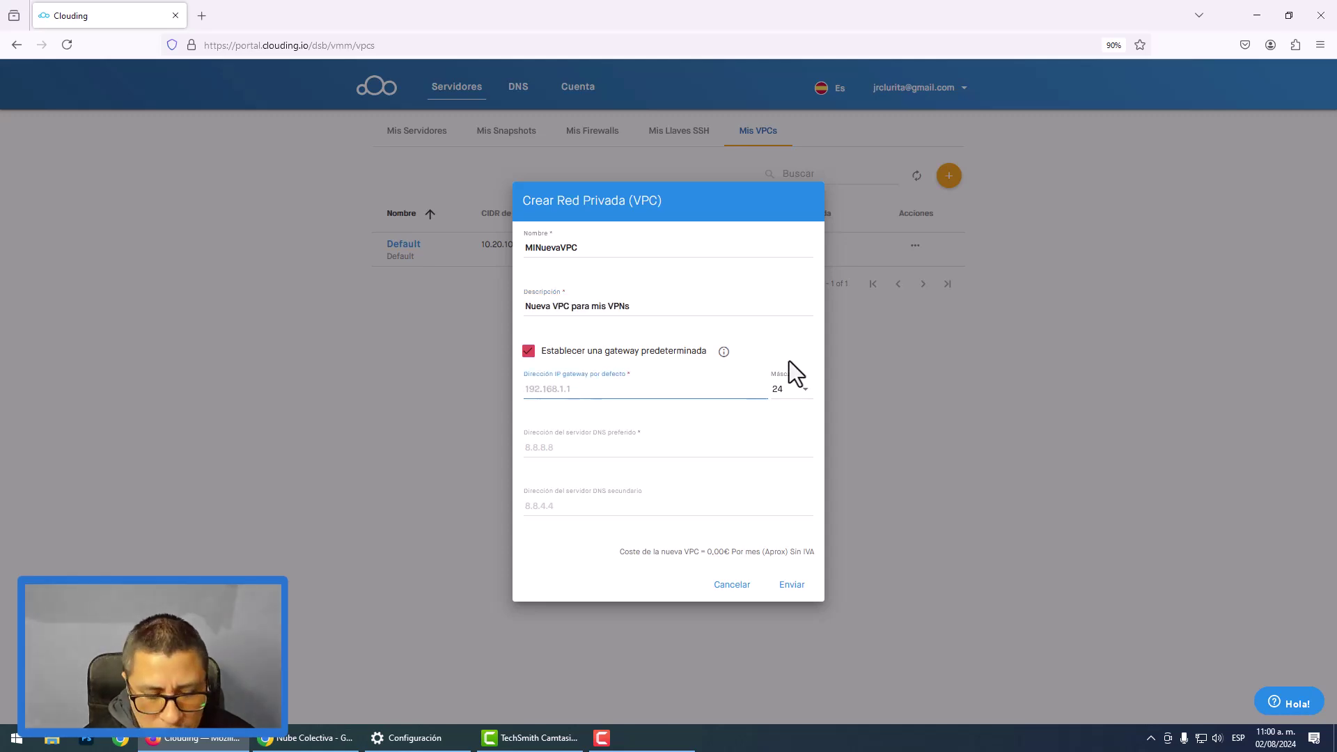
Step: Set the default gateway to 192.168.1.2
{"action": "type", "text": "192"}
{"action": "key", "text": "Down"}
{"action": "key", "text": "Down"}
{"action": "key", "text": "Return"}
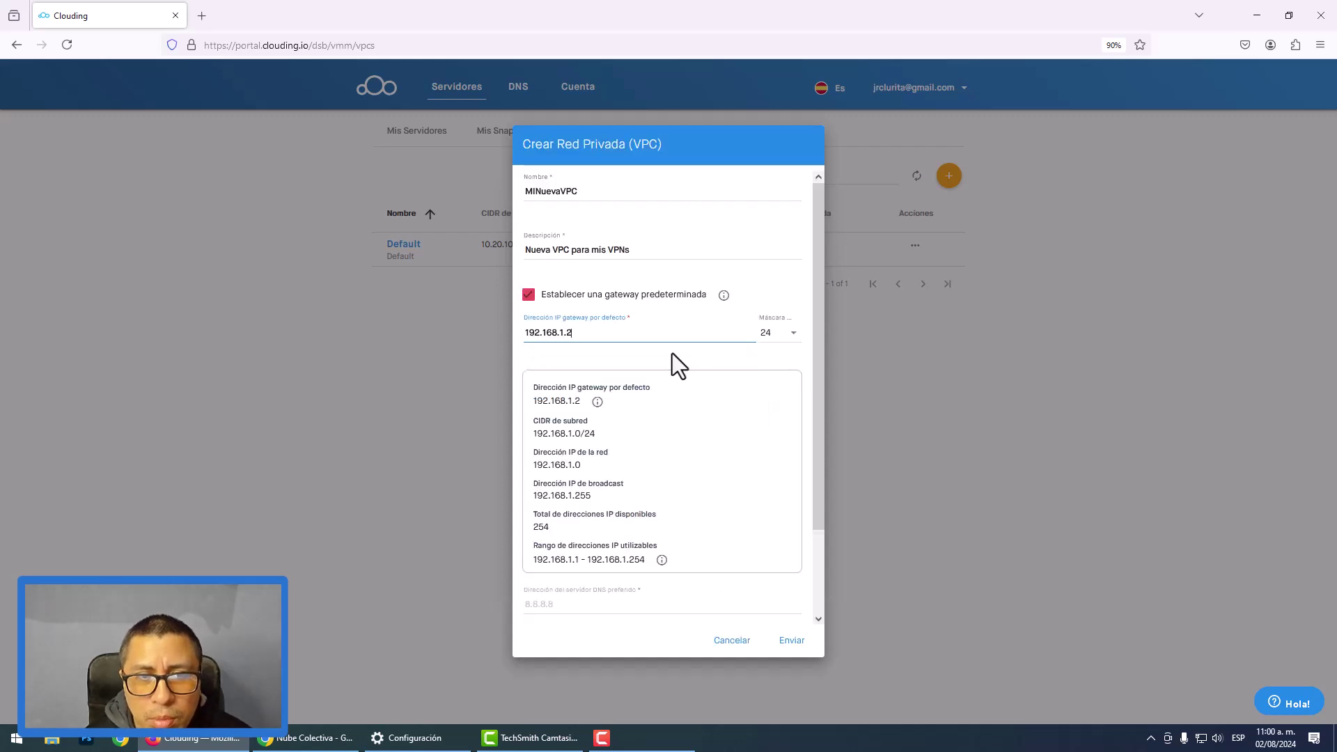
{"action": "key", "text": "Down"}
{"action": "key", "text": "Tab"}
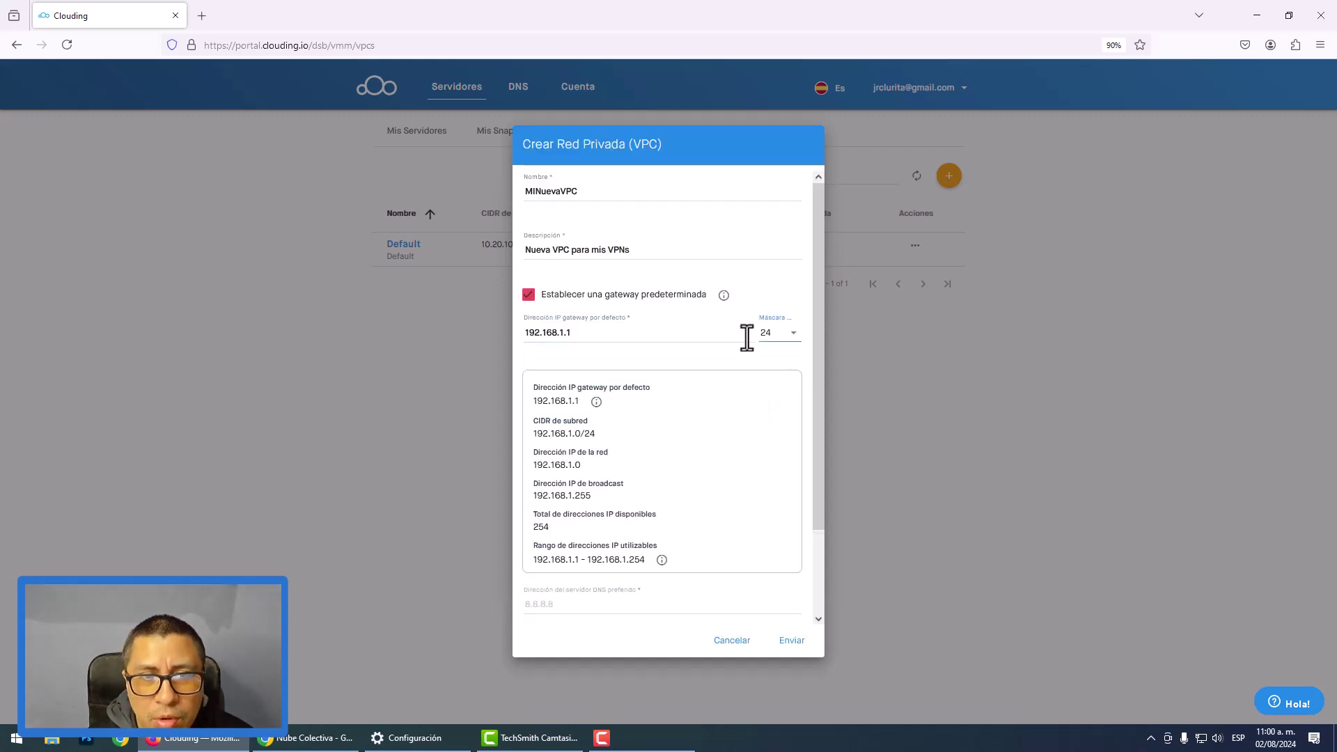
{"action": "left_click_drag", "start_coordinate": [571, 306], "coordinate": [582, 311]}
{"action": "left_click", "coordinate": [597, 333]}
{"action": "key", "text": "BackSpace"}
{"action": "type", "text": "2"}
{"action": "left_click", "coordinate": [784, 352]}
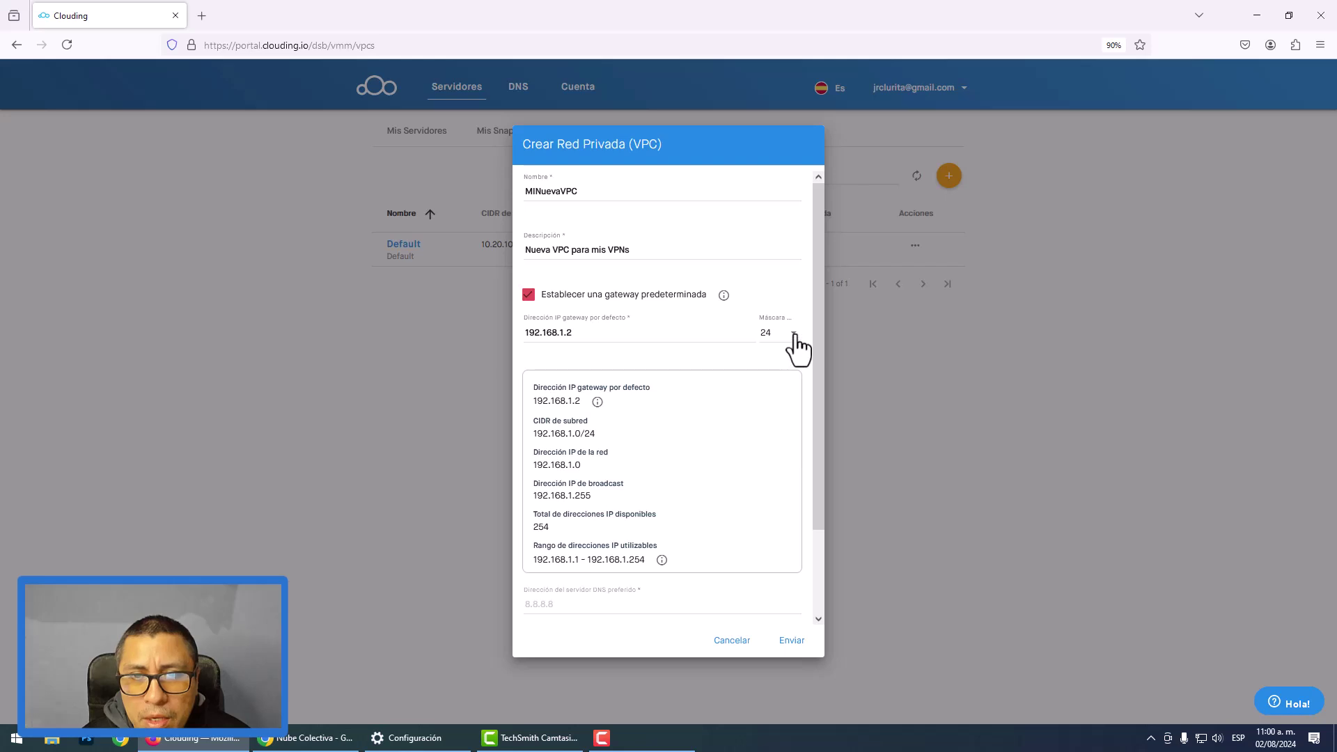
Step: Choose 26 as the subnet mask
{"action": "left_click", "coordinate": [794, 335]}
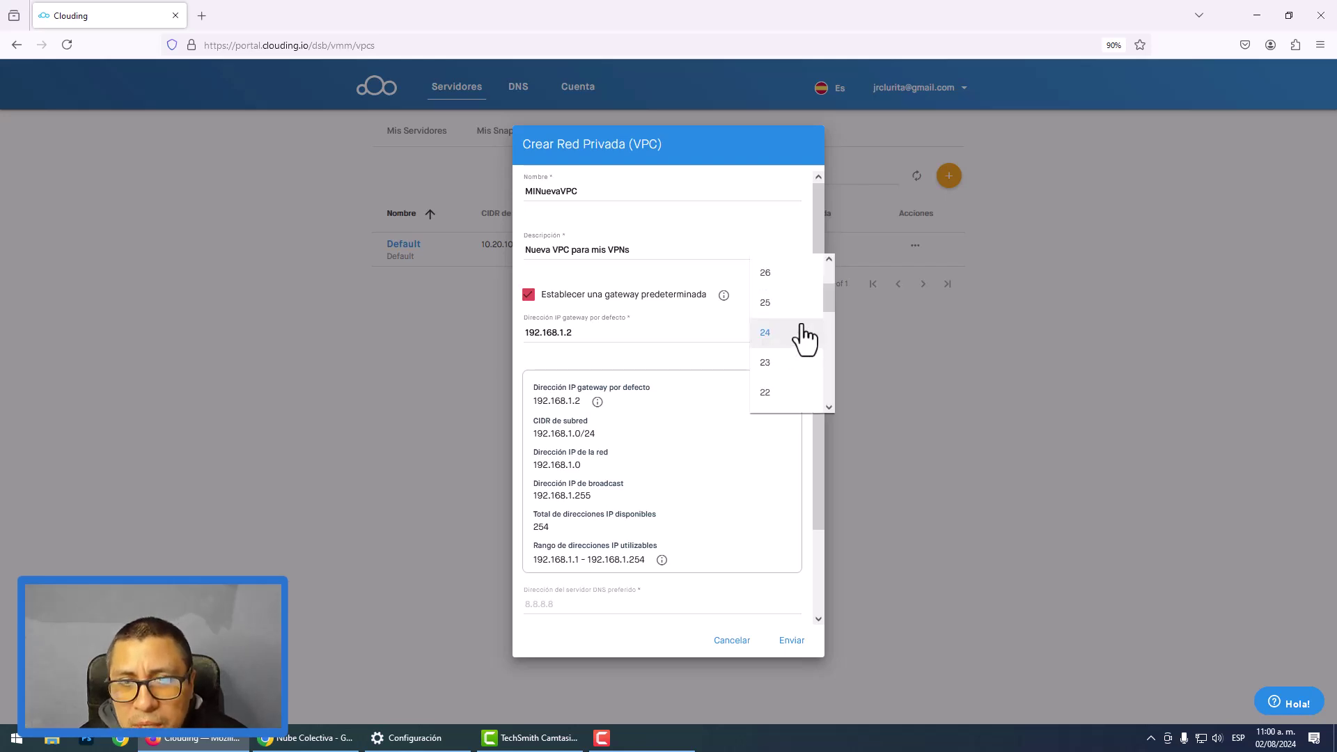
{"action": "scroll", "coordinate": [805, 321], "scroll_direction": "up", "scroll_amount": 2}
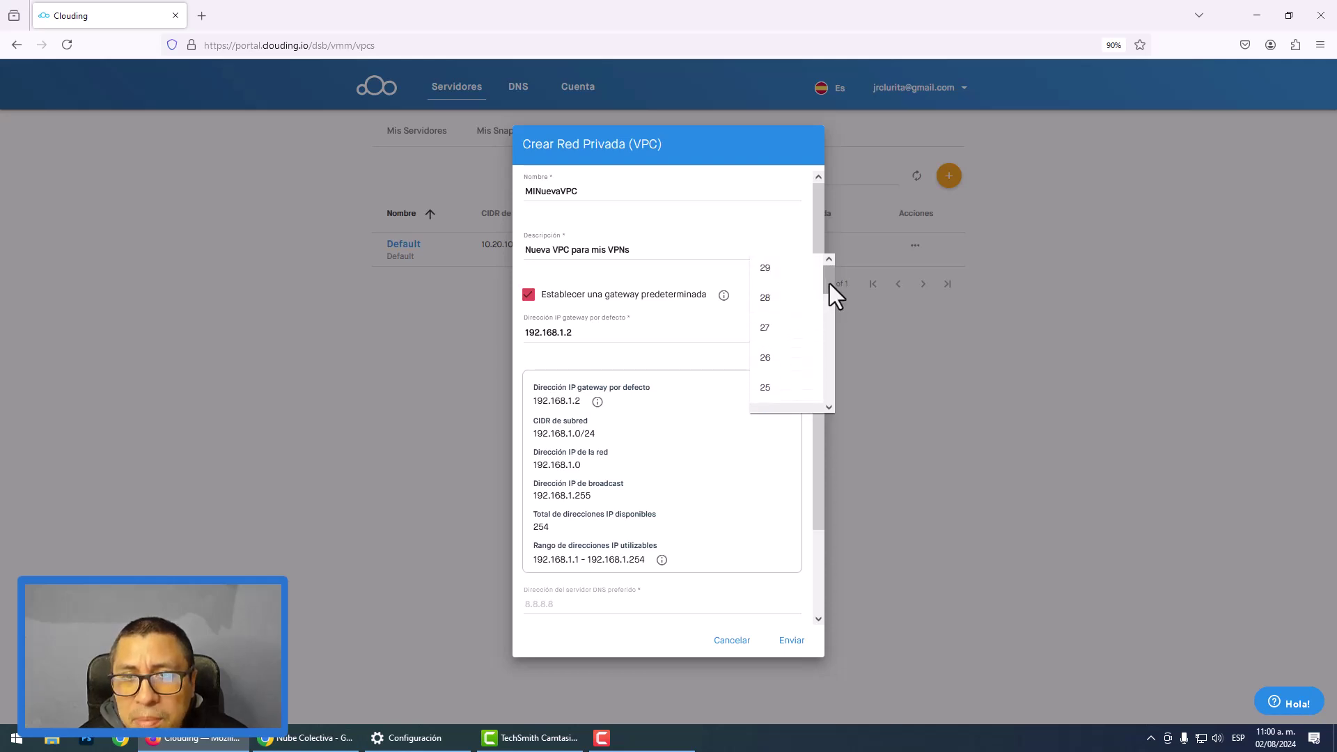
{"action": "left_click_drag", "start_coordinate": [830, 283], "coordinate": [830, 297]}
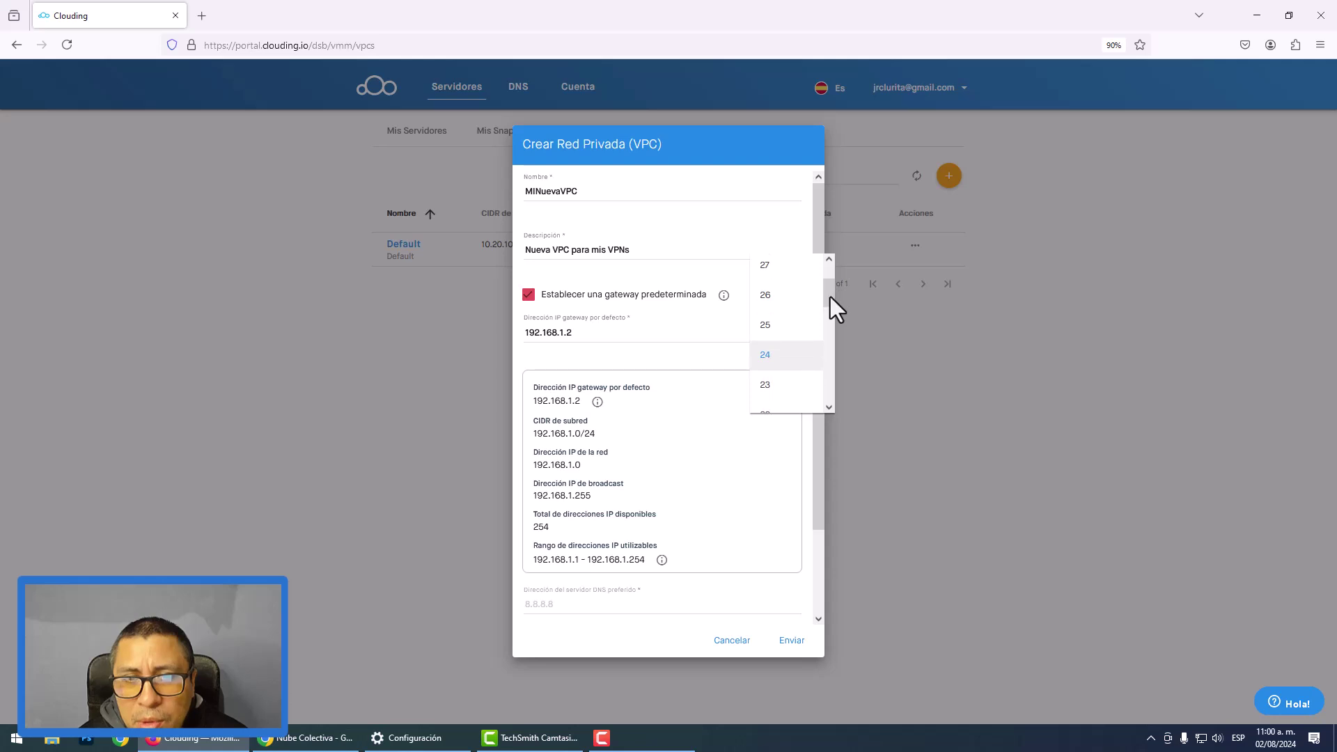
{"action": "left_click", "coordinate": [793, 317]}
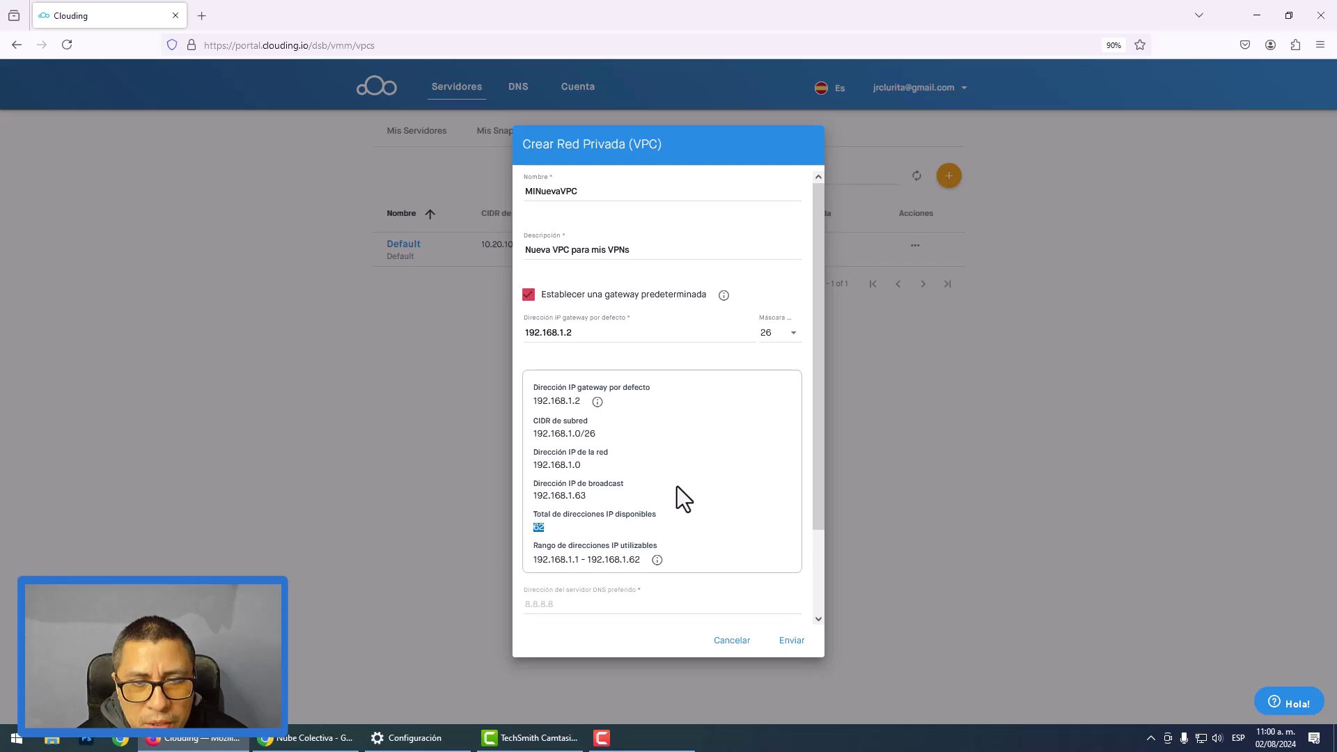
Step: Enter DNS servers 8.8.8.8 (preferred) and 8.8.4.4 (secondary)
{"action": "scroll", "coordinate": [745, 487], "scroll_direction": "down", "scroll_amount": 2}
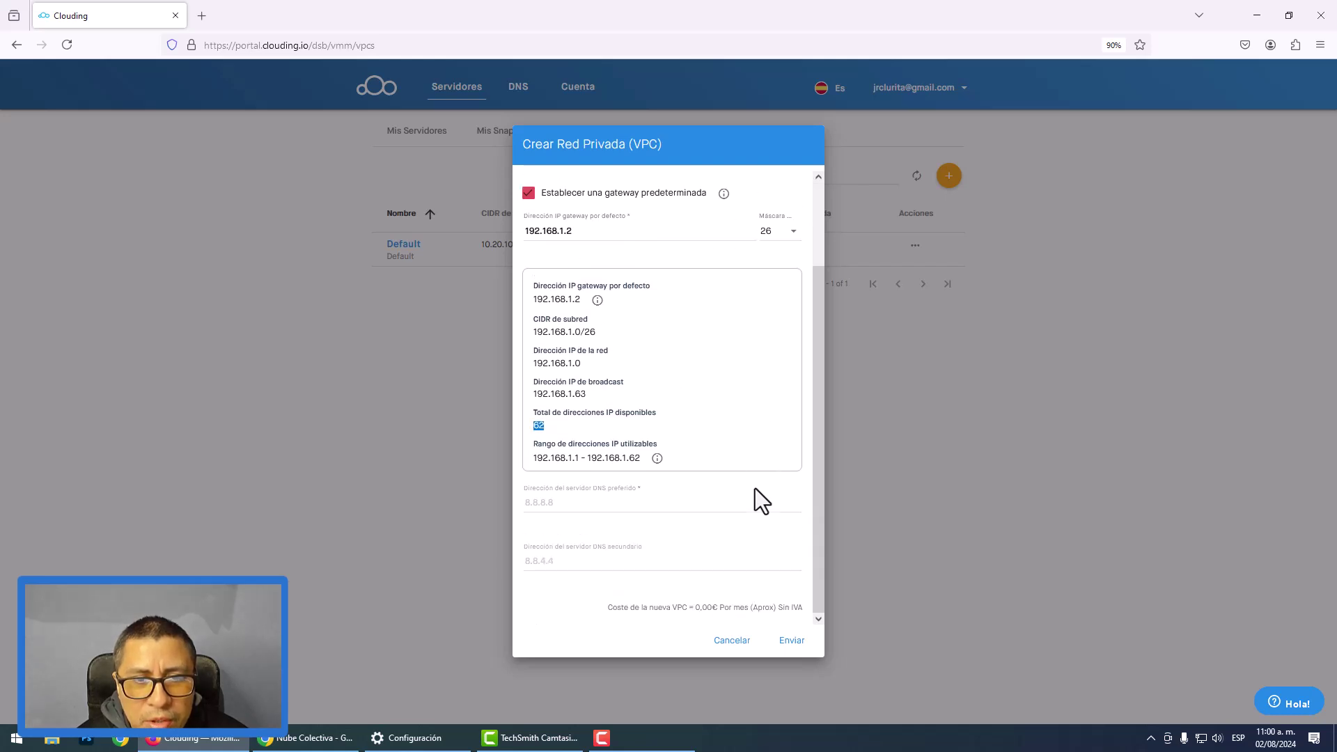
{"action": "left_click", "coordinate": [554, 503]}
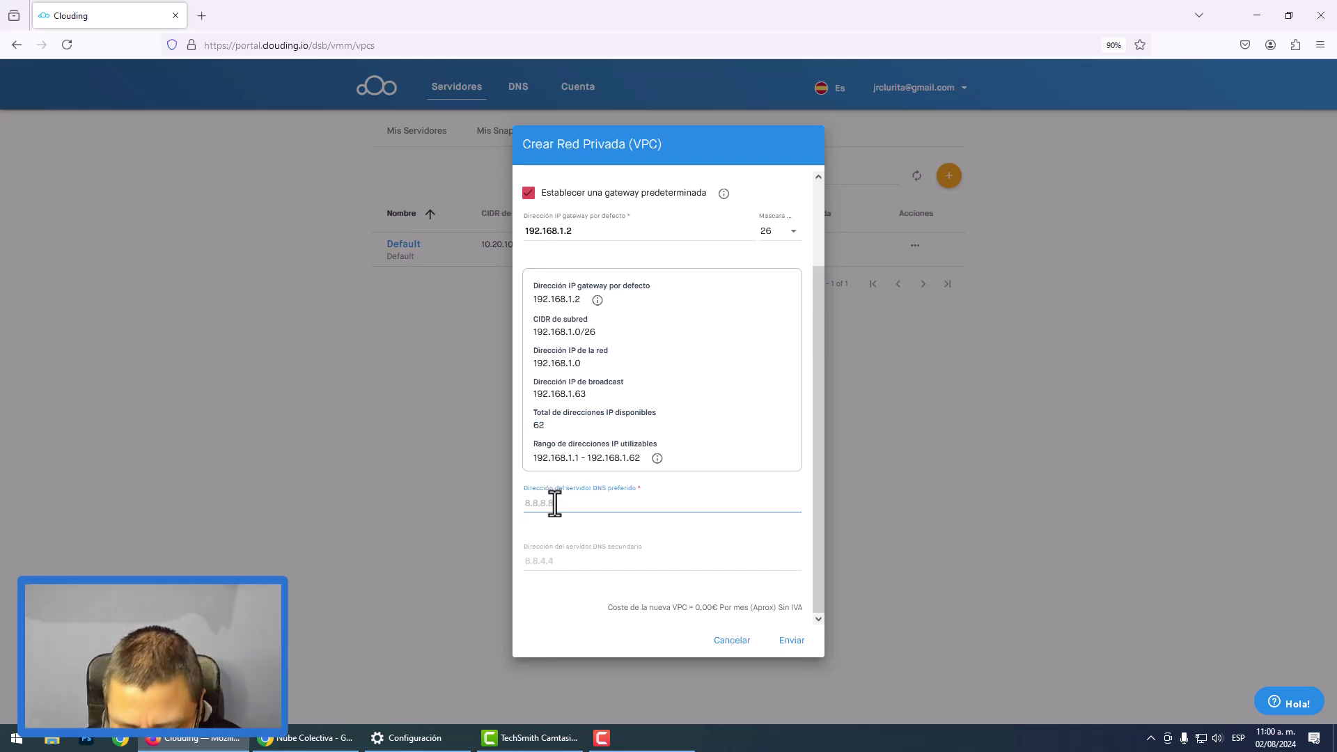
{"action": "type", "text": "8"}
{"action": "left_click", "coordinate": [547, 521]}
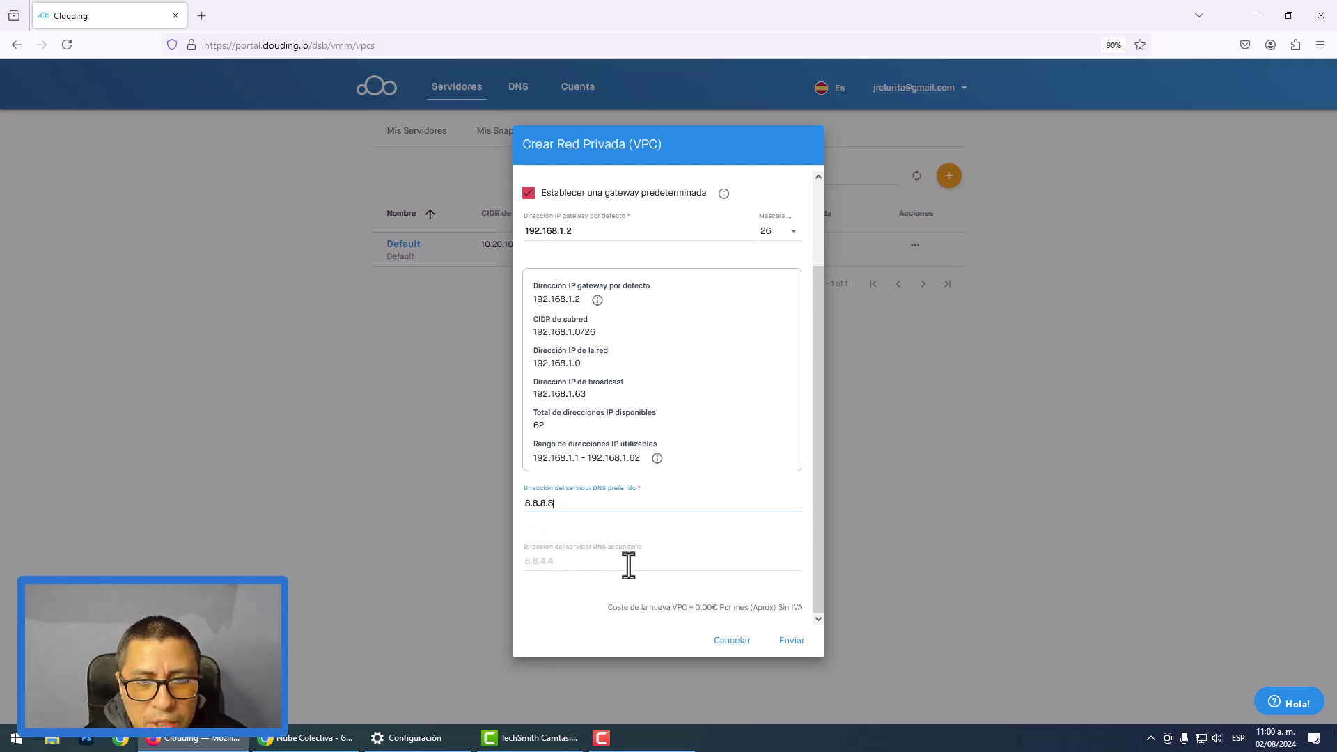
{"action": "left_click", "coordinate": [562, 564]}
{"action": "left_click", "coordinate": [564, 577]}
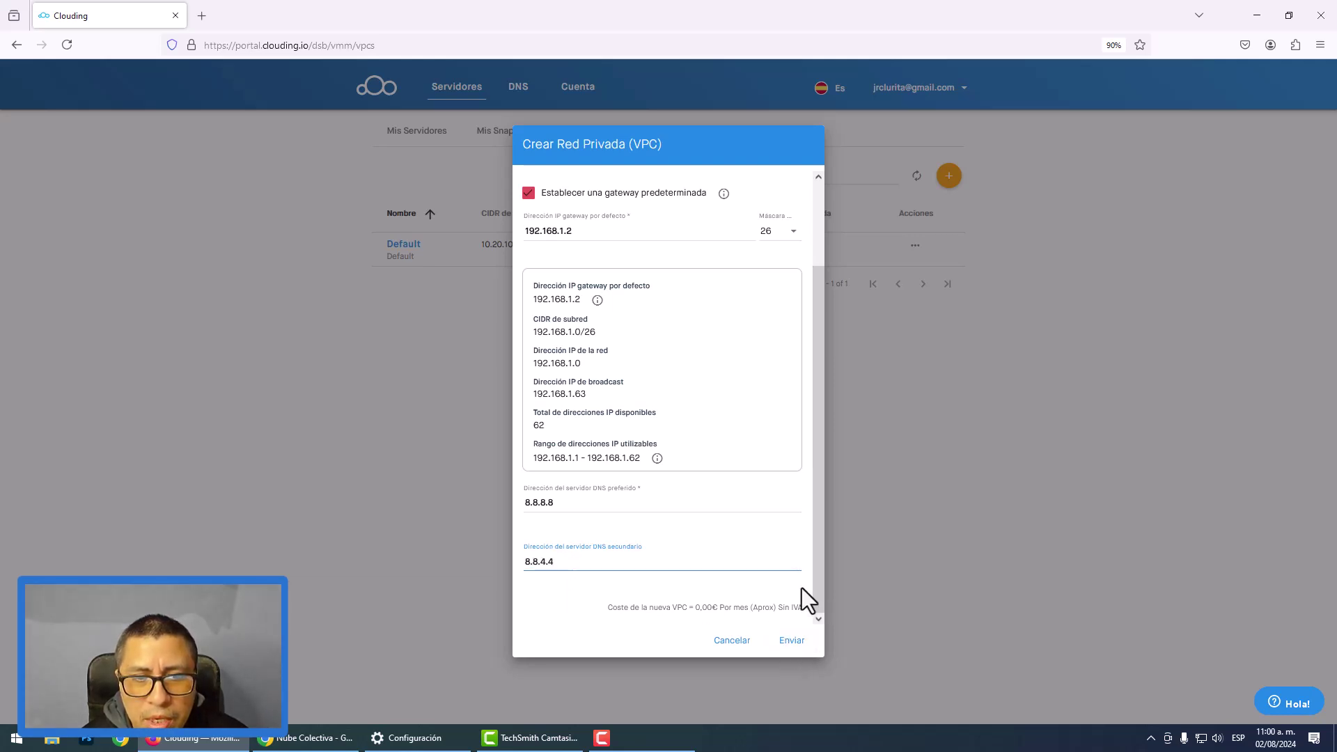
Step: Submit MINuevaVPC and check its 2 of 62 used IPs in the Mis VPCs list
{"action": "left_click", "coordinate": [782, 643]}
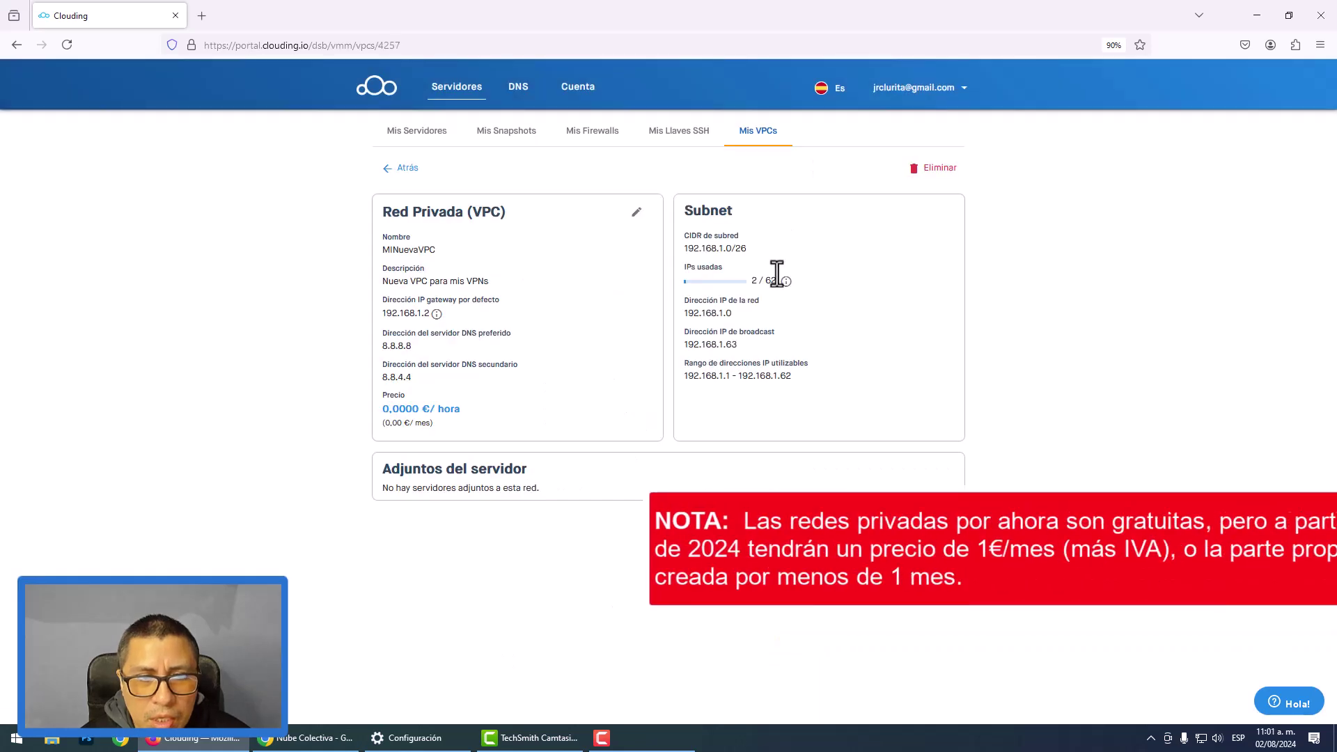
{"action": "left_click", "coordinate": [402, 168]}
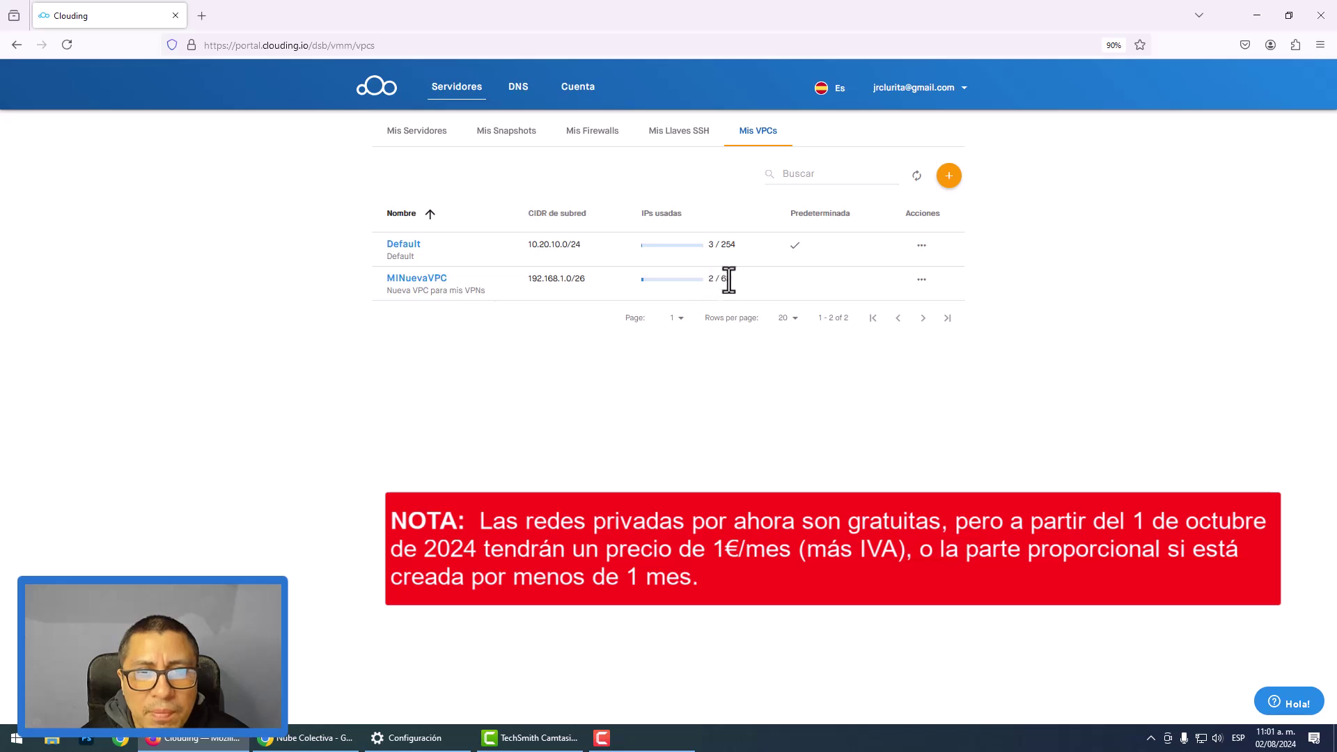
{"action": "left_click_drag", "start_coordinate": [730, 279], "coordinate": [720, 280]}
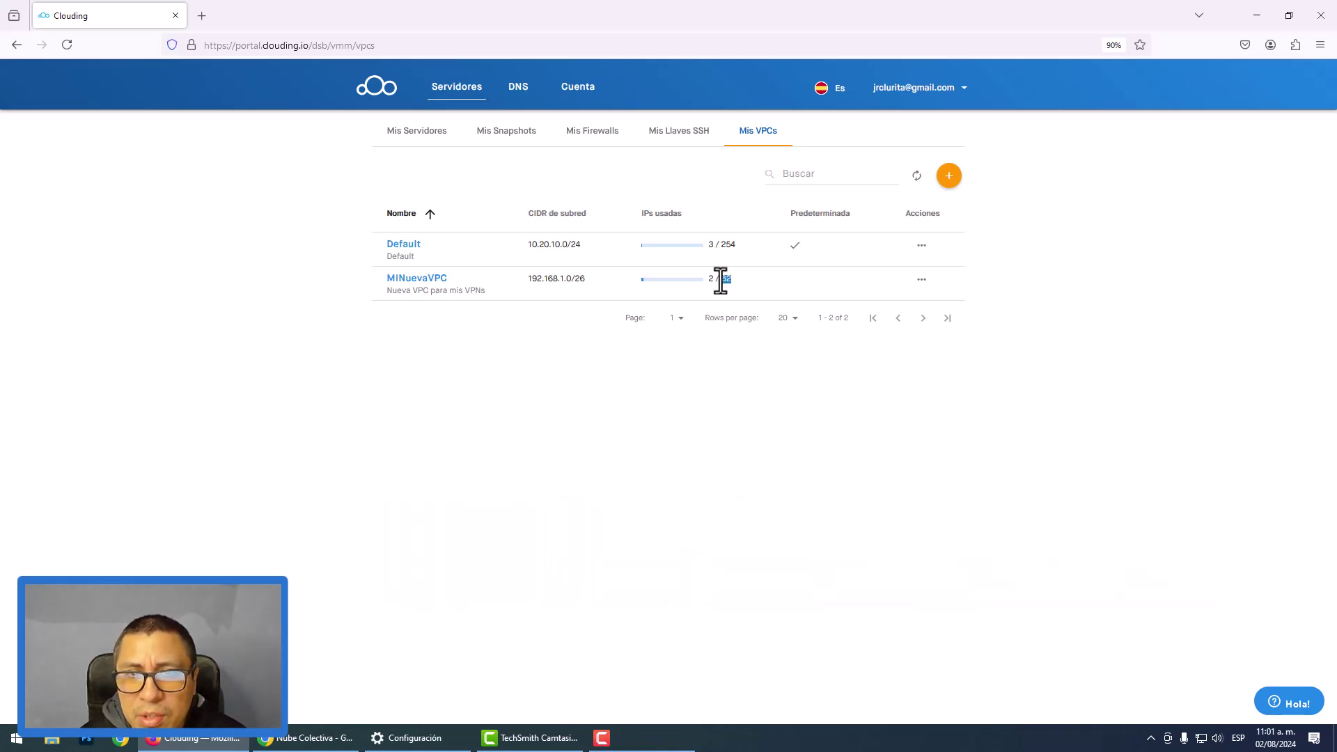
{"action": "left_click_drag", "start_coordinate": [707, 280], "coordinate": [715, 280]}
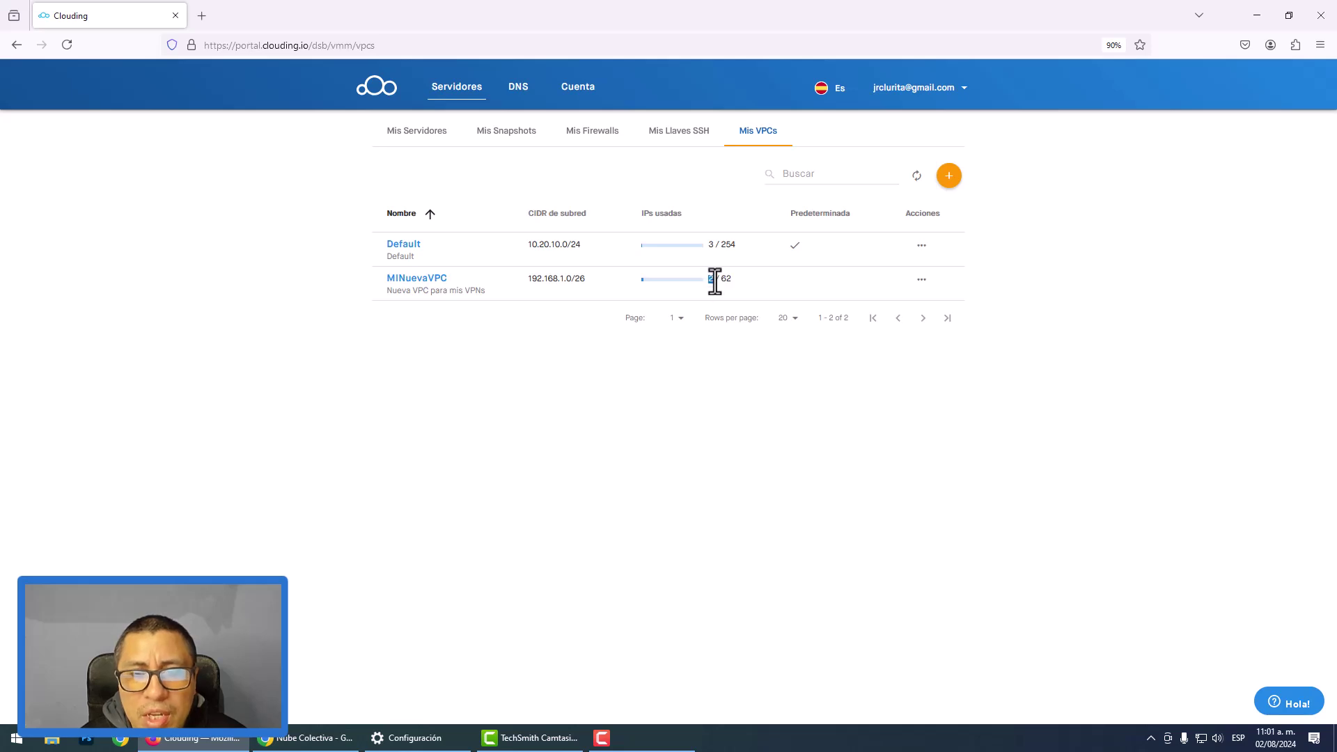
{"action": "left_click", "coordinate": [716, 281]}
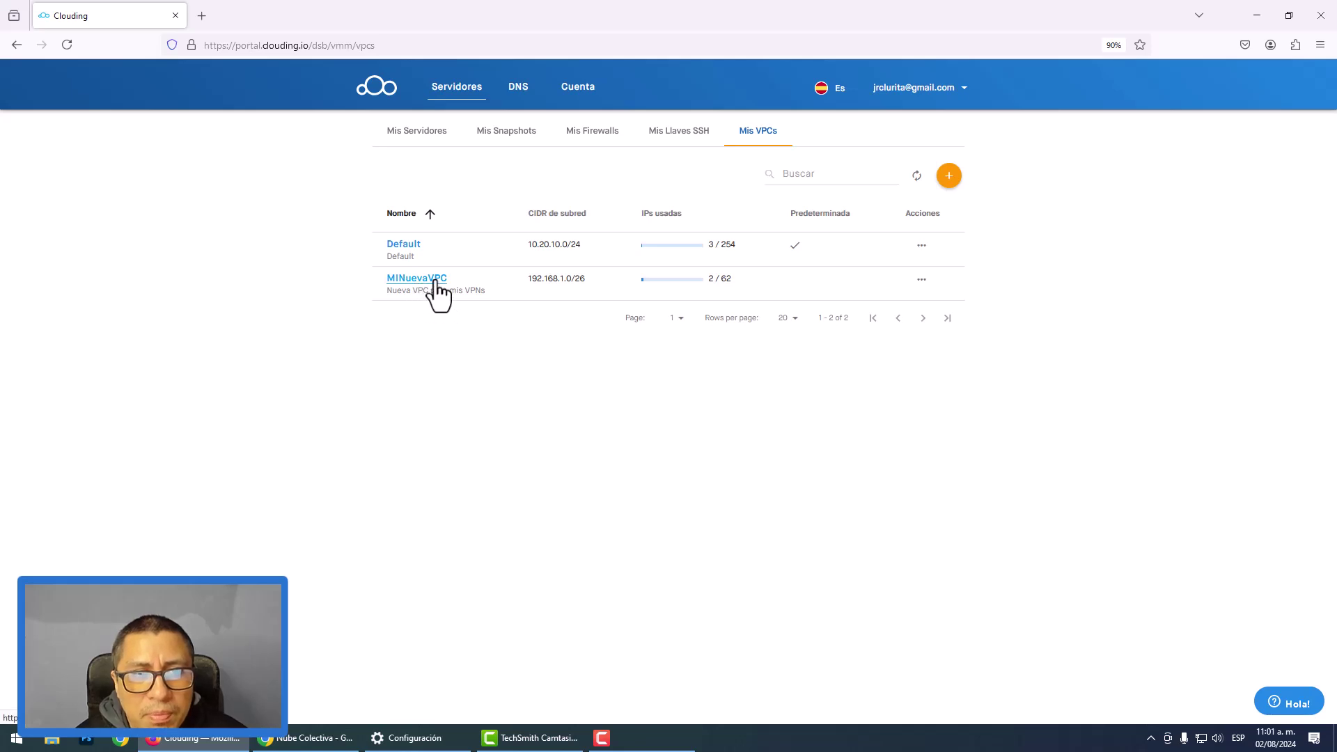
{"action": "left_click_drag", "start_coordinate": [465, 291], "coordinate": [481, 292]}
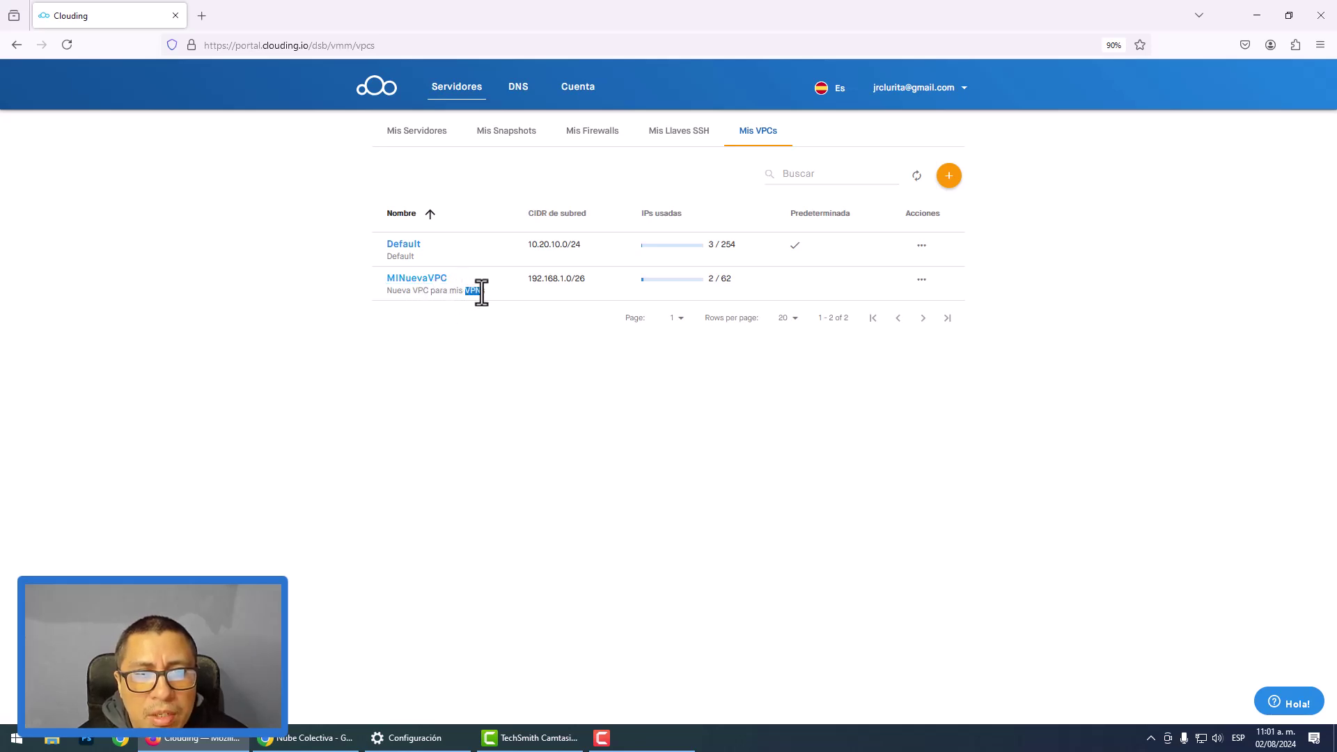
{"action": "left_click", "coordinate": [479, 292]}
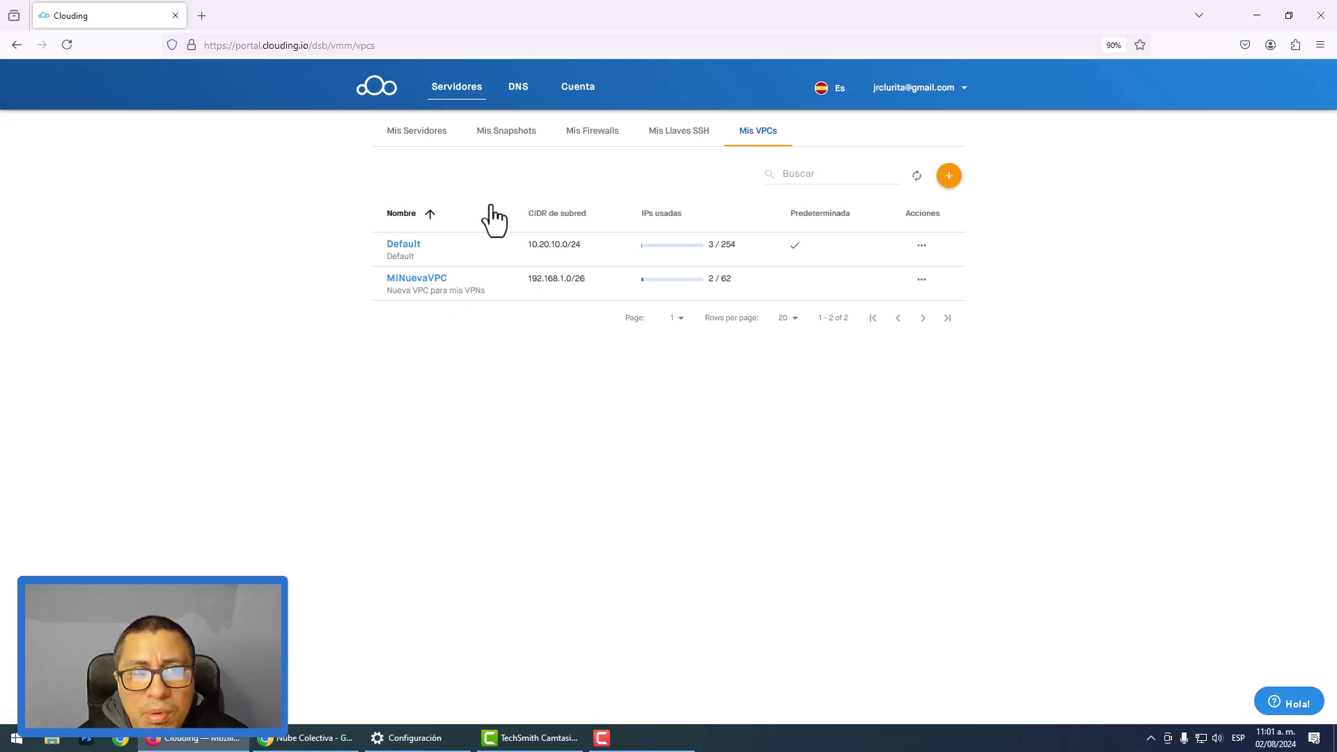
Step: Open server mivps's Red tab and scroll down to its private networks
{"action": "left_click", "coordinate": [420, 132]}
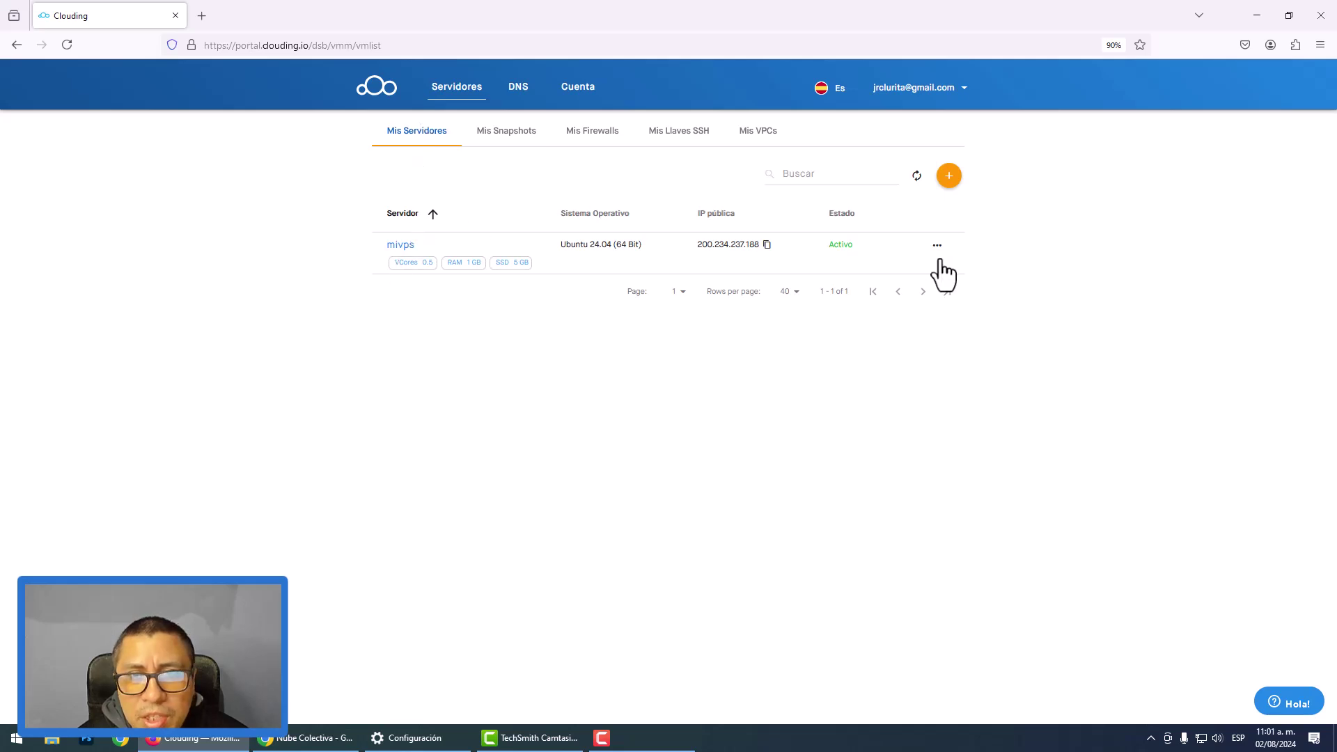
{"action": "left_click", "coordinate": [403, 248]}
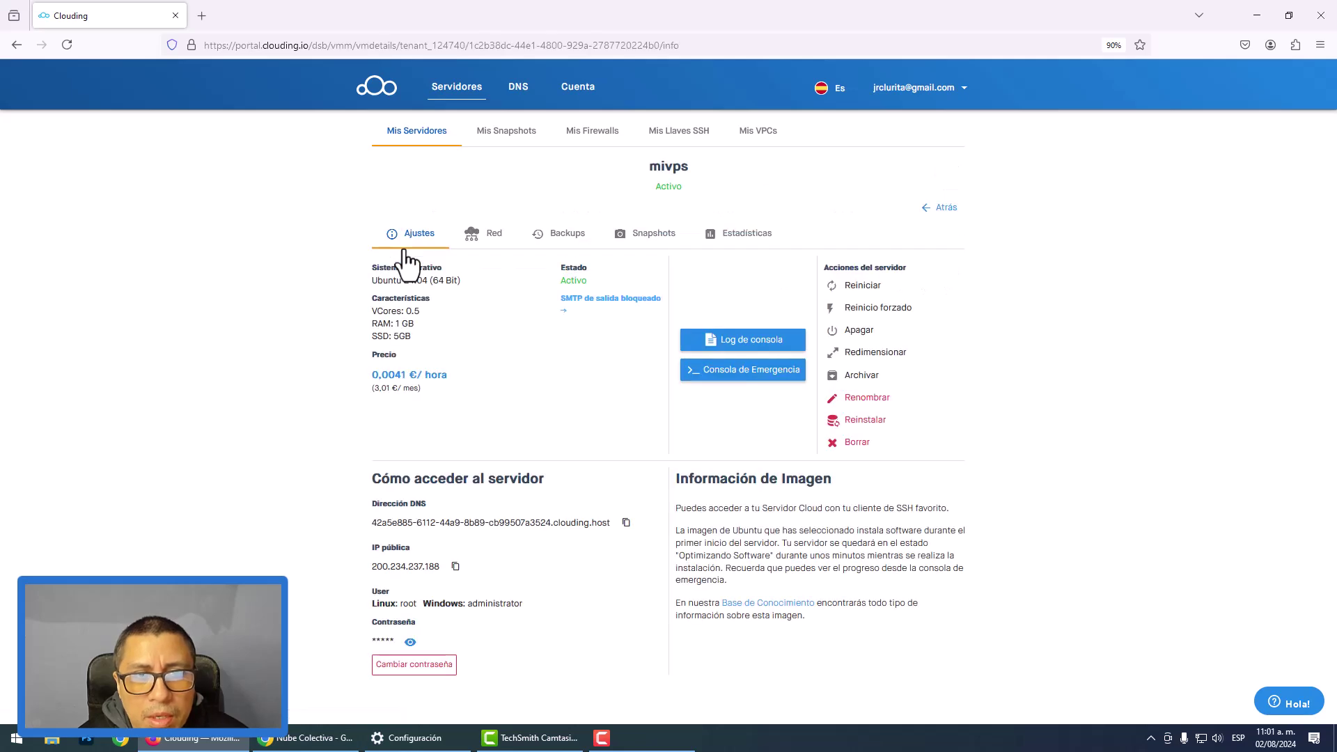
{"action": "left_click", "coordinate": [486, 244]}
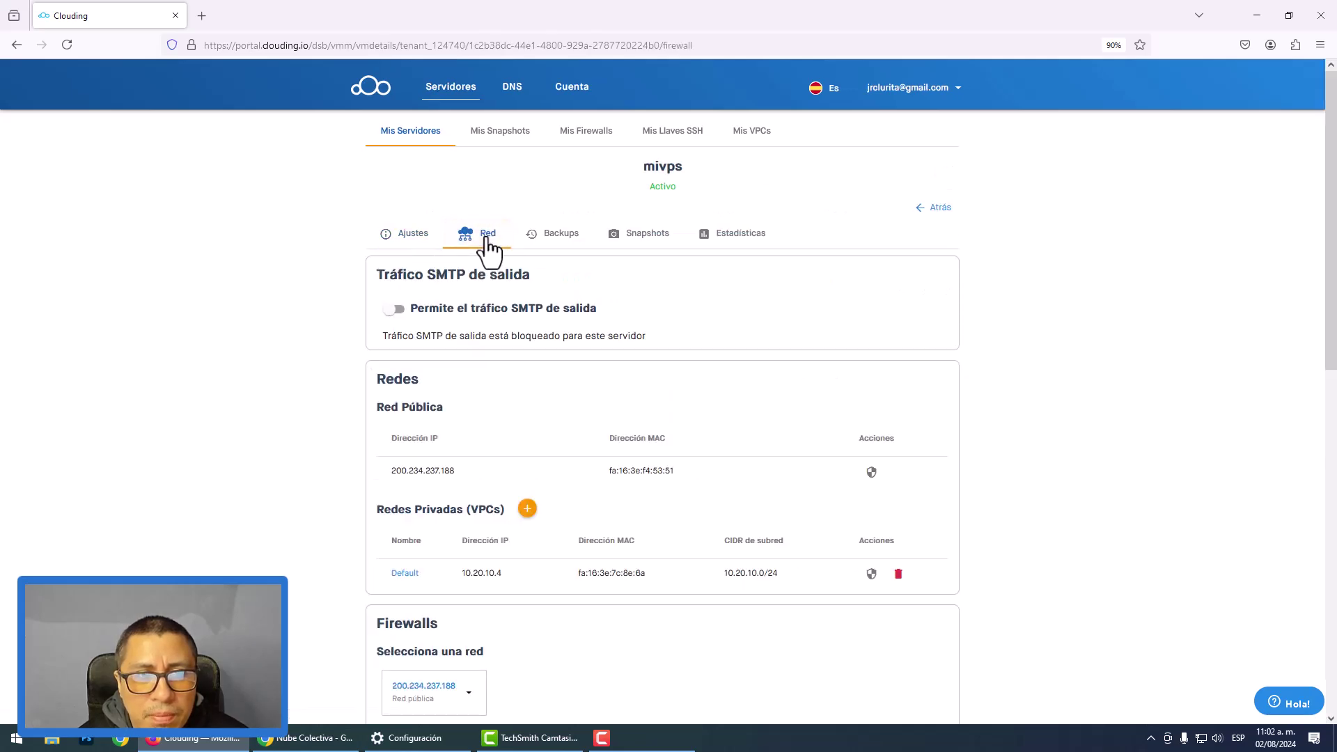
{"action": "scroll", "coordinate": [321, 463], "scroll_direction": "down", "scroll_amount": 3}
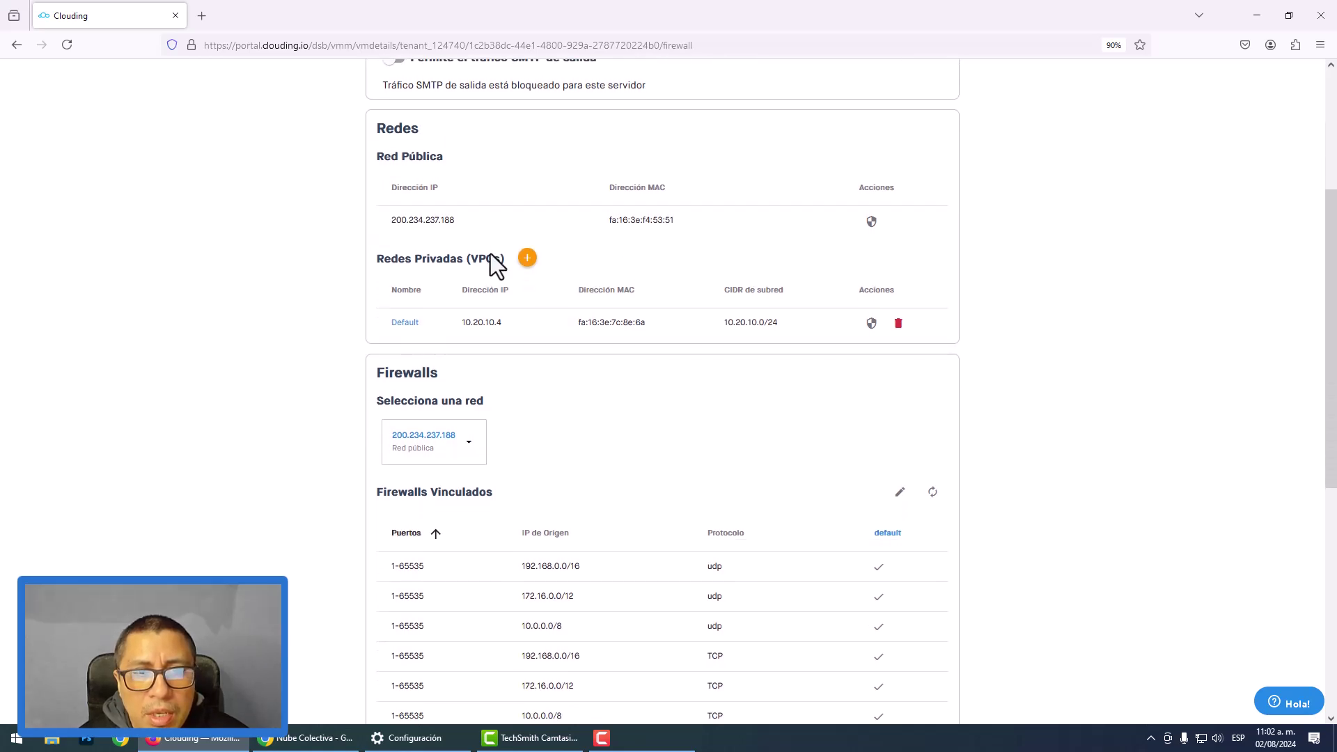
Step: Connect mivps to MINuevaVPC with automatic IP assignment and the default firewall
{"action": "left_click", "coordinate": [528, 260]}
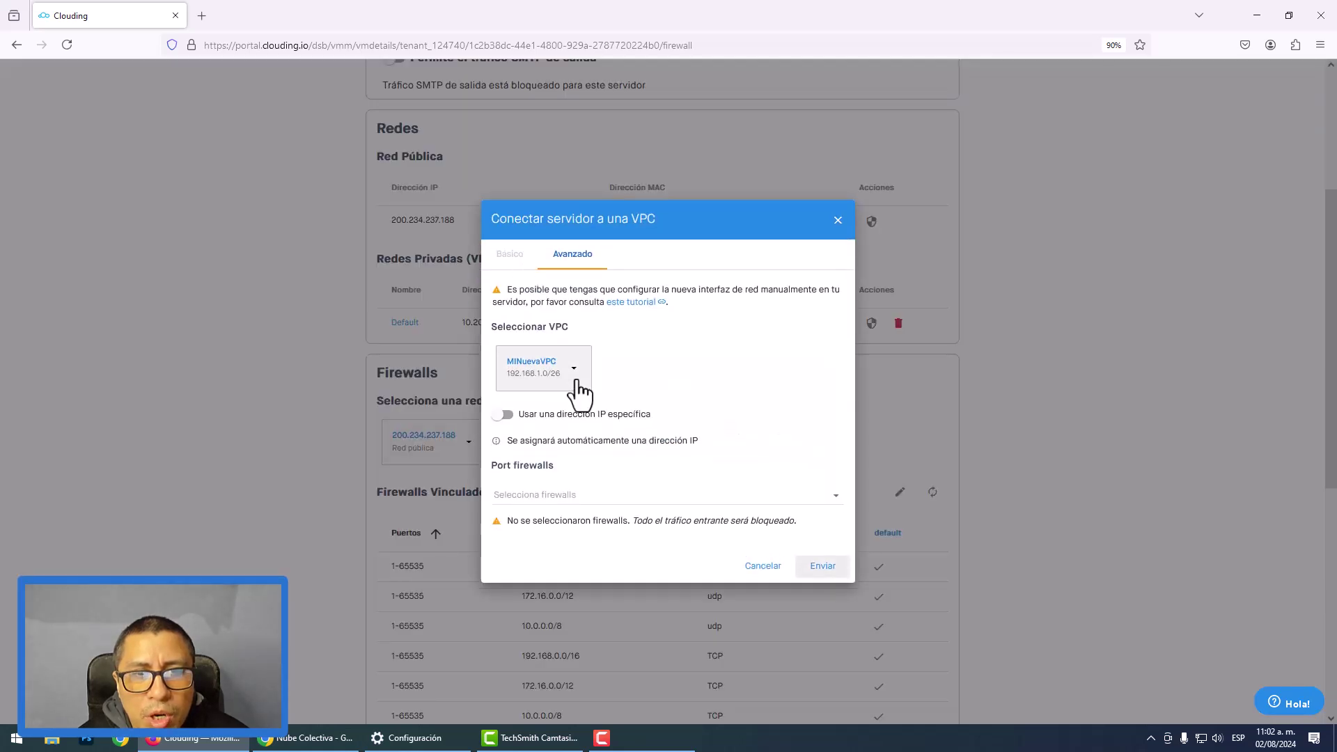
{"action": "left_click", "coordinate": [573, 369]}
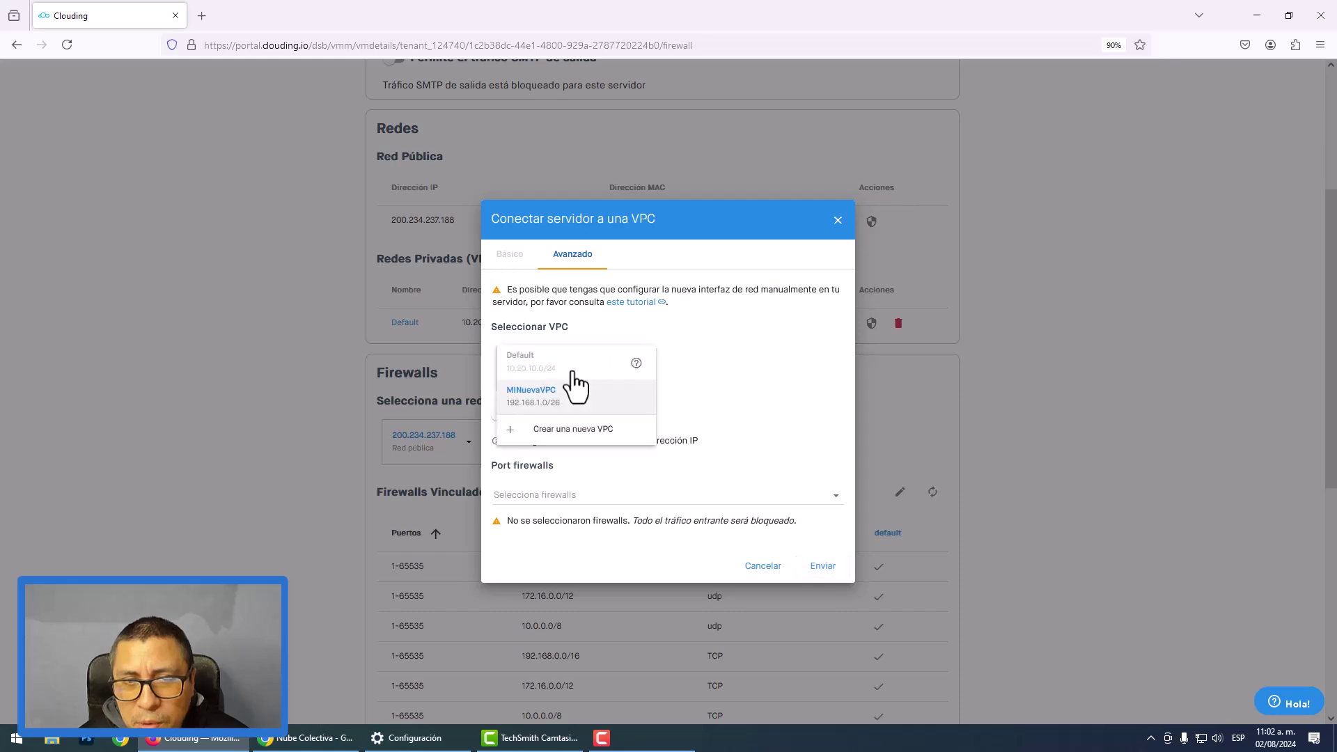
{"action": "left_click", "coordinate": [544, 398]}
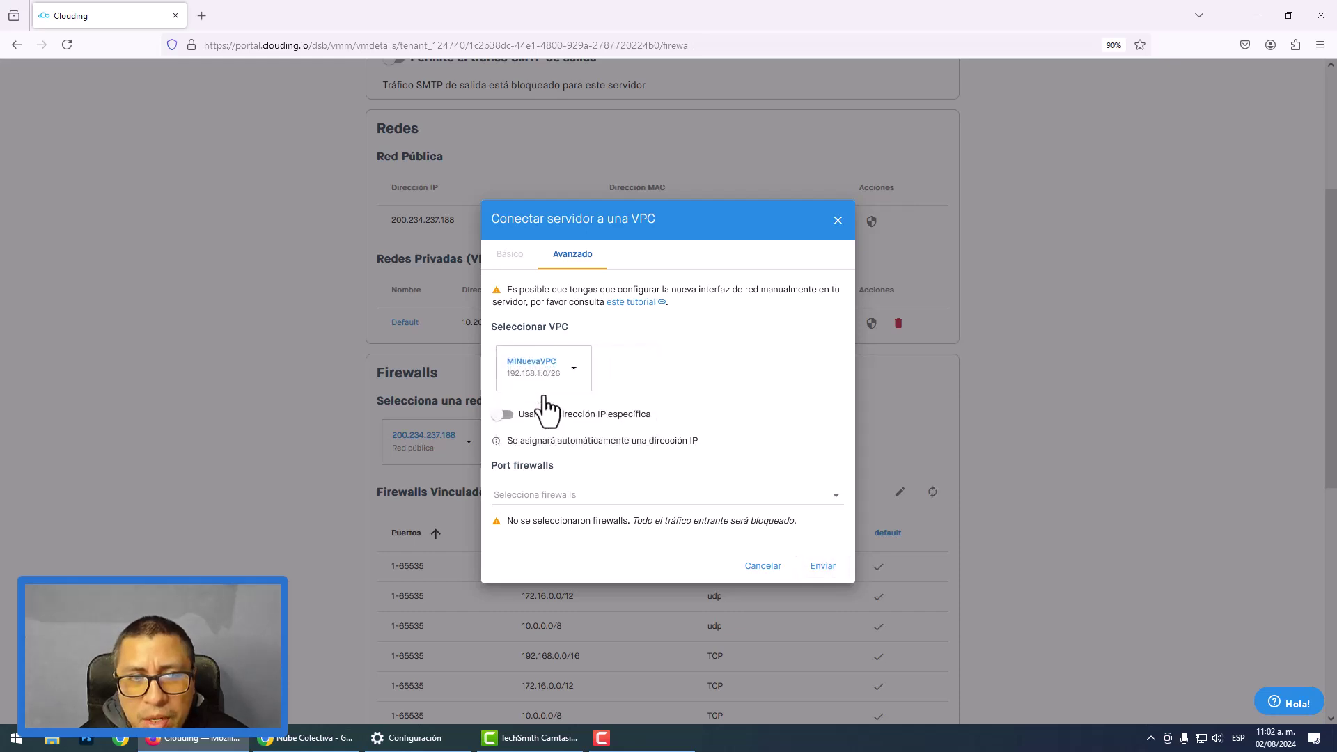
{"action": "left_click", "coordinate": [504, 415]}
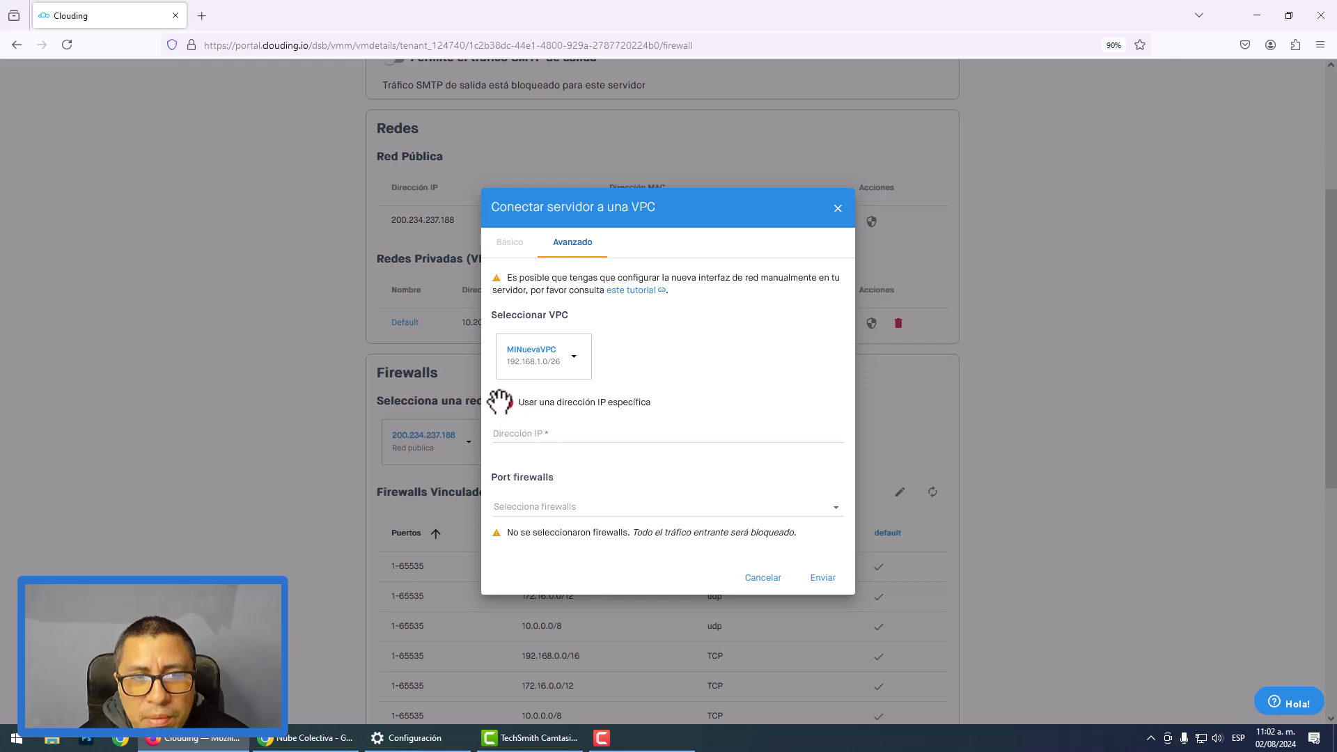
{"action": "left_click", "coordinate": [502, 402]}
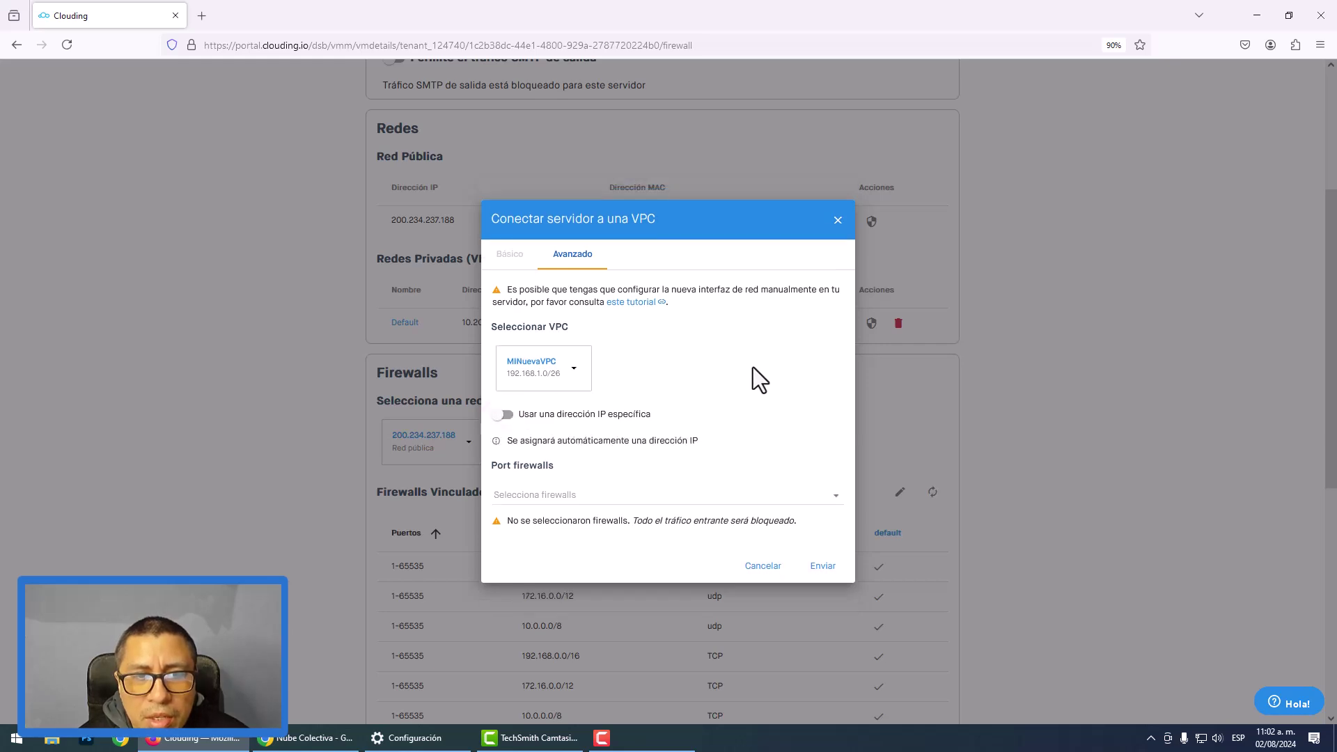
{"action": "left_click", "coordinate": [836, 496]}
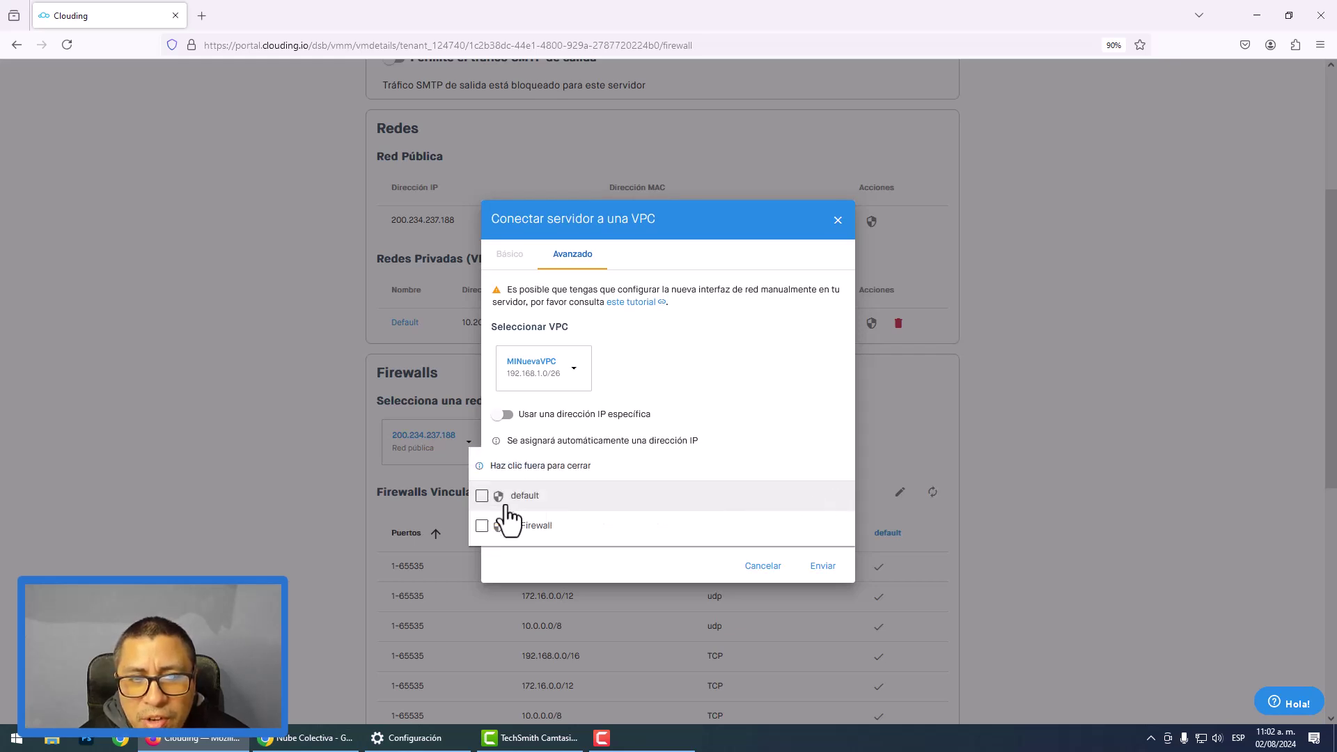
{"action": "left_click", "coordinate": [484, 497]}
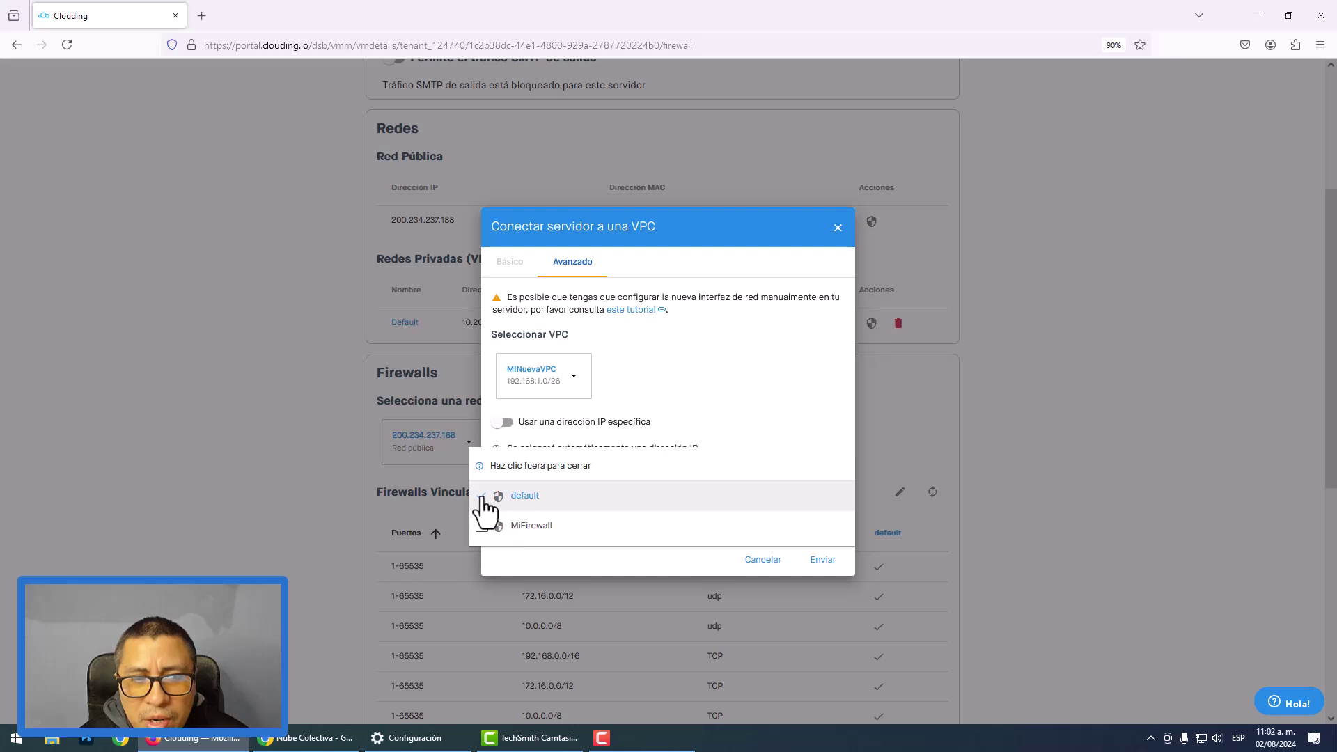
{"action": "left_click", "coordinate": [484, 497]}
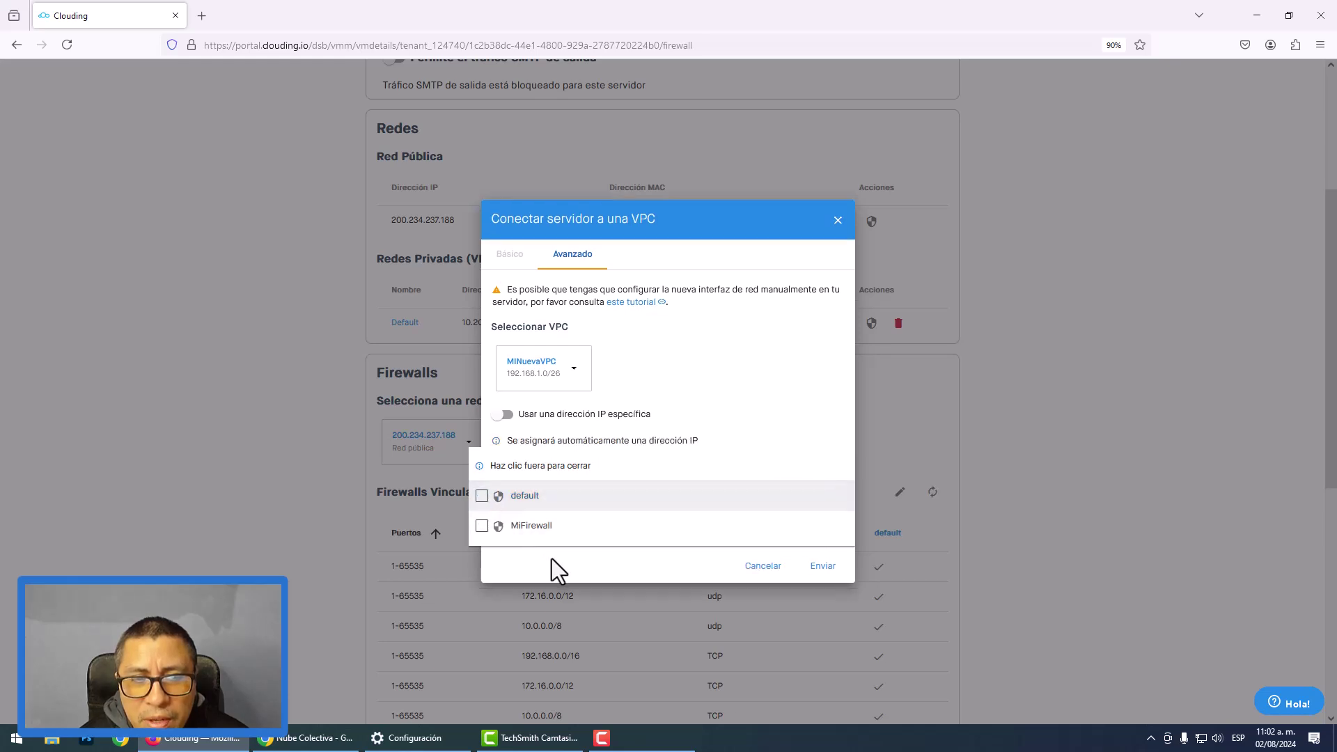
{"action": "left_click", "coordinate": [482, 496]}
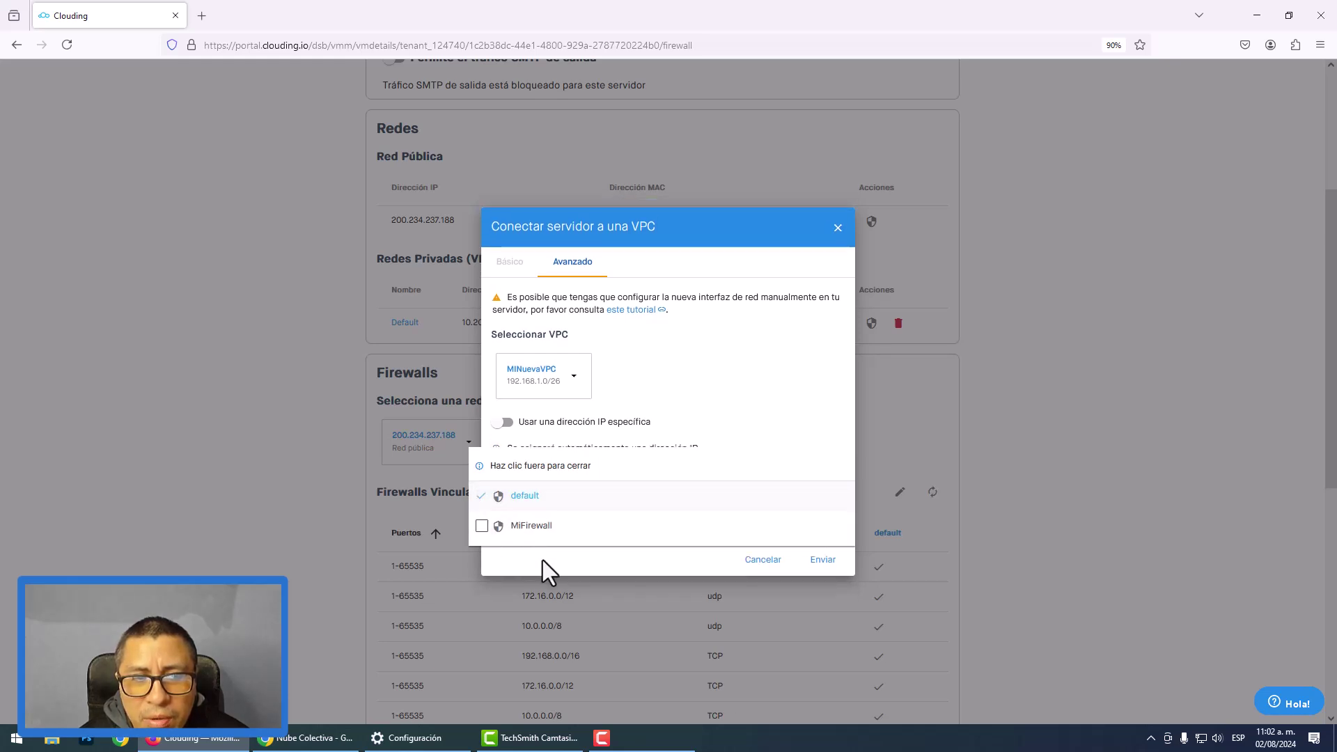
{"action": "left_click", "coordinate": [542, 560]}
{"action": "left_click", "coordinate": [824, 566]}
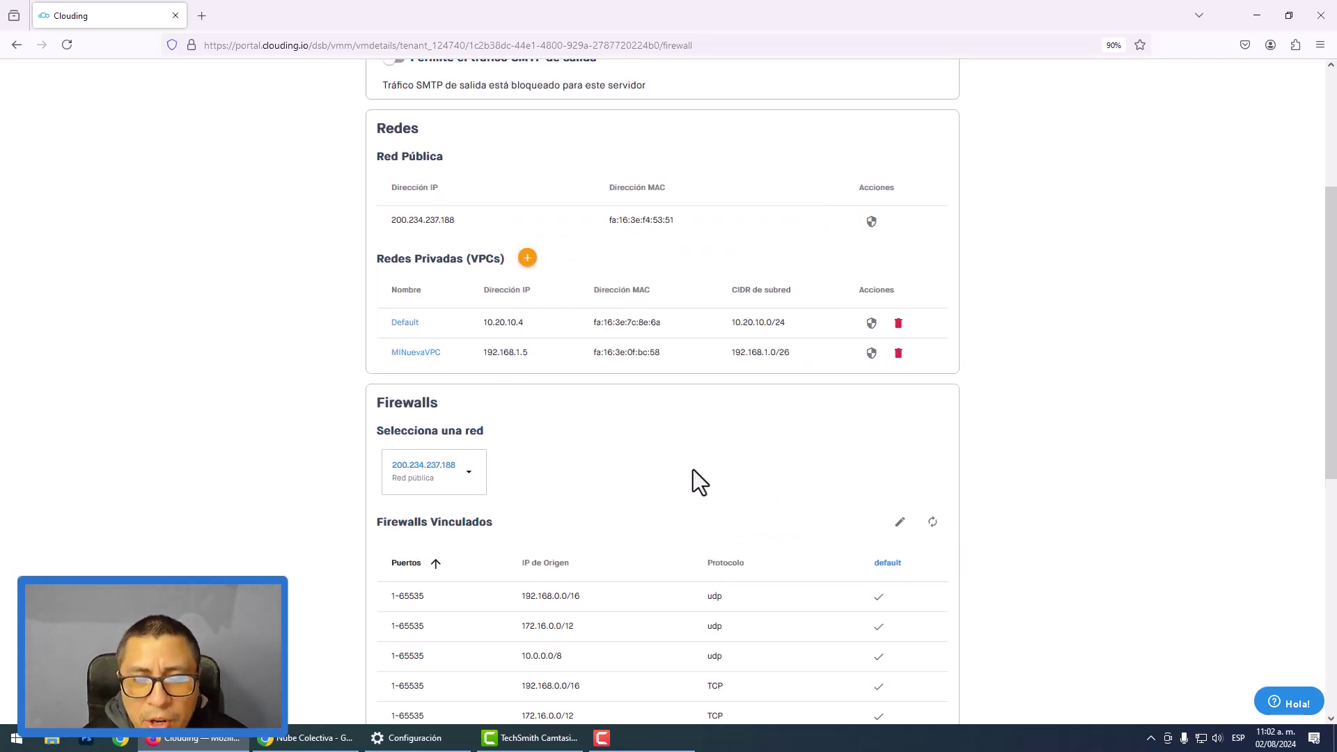
Step: Highlight the mivps server name, then return to the Servidores list
{"action": "scroll", "coordinate": [622, 517], "scroll_direction": "up", "scroll_amount": 4}
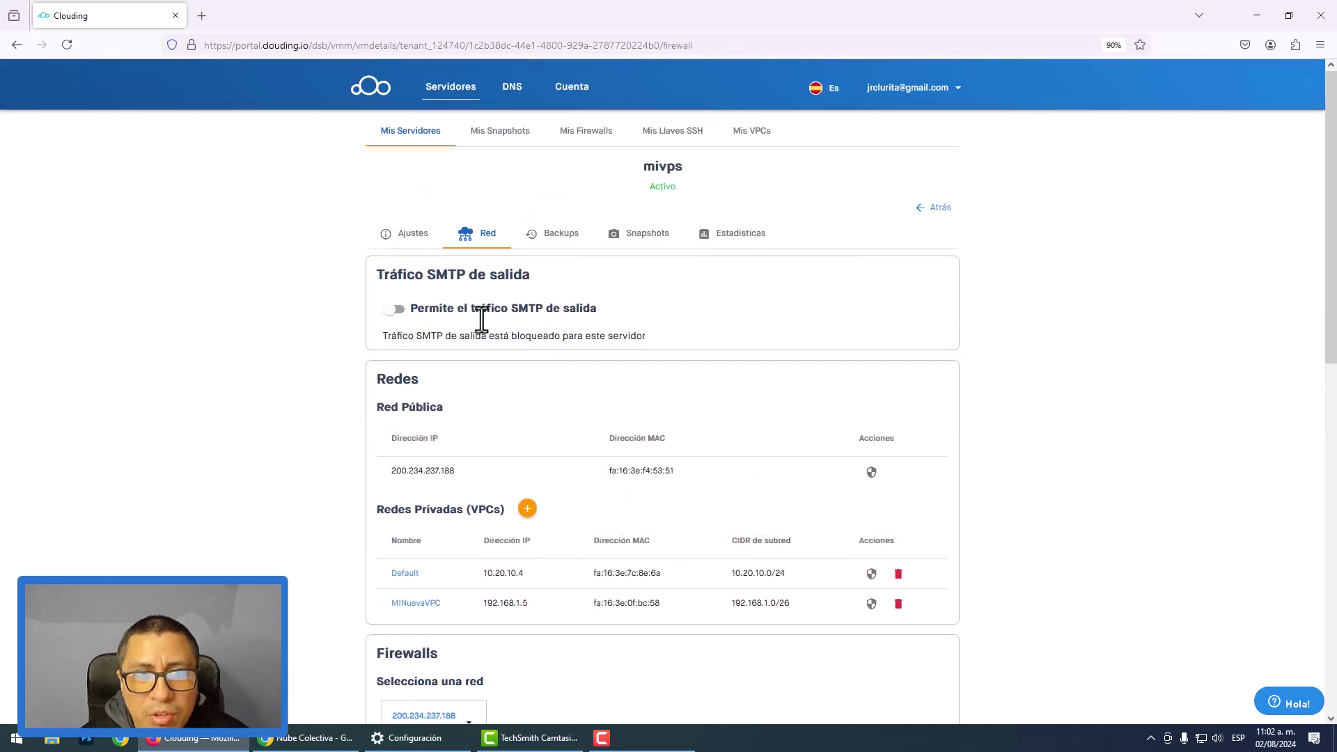
{"action": "double_click", "coordinate": [652, 168]}
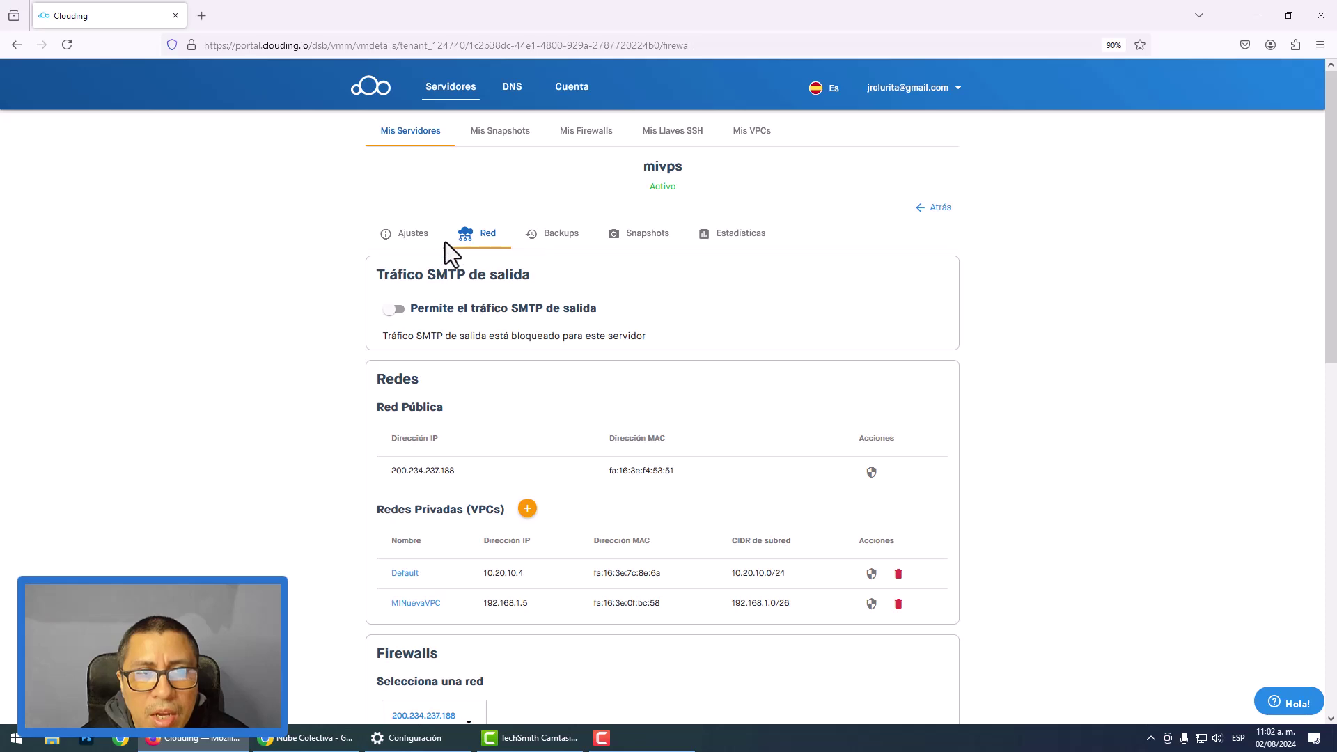
{"action": "left_click", "coordinate": [440, 88]}
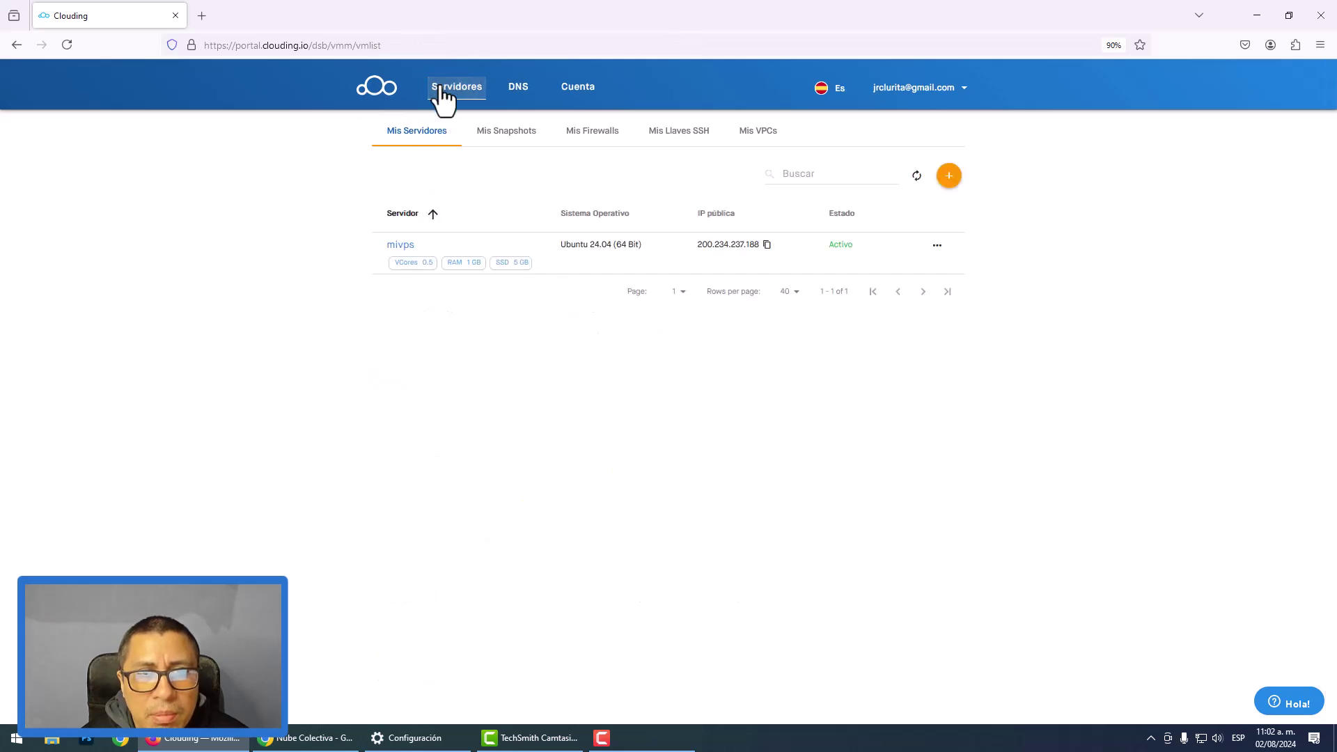
{"action": "left_click", "coordinate": [589, 136]}
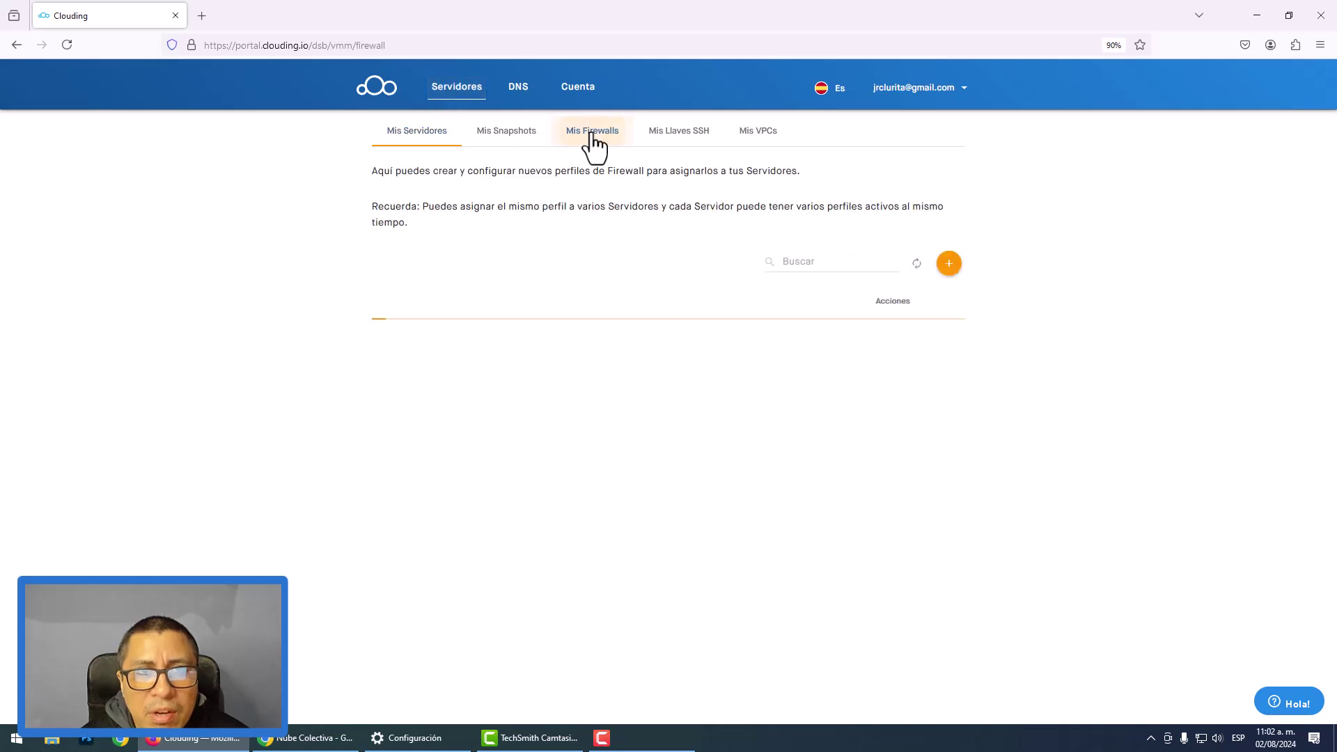
{"action": "left_click", "coordinate": [949, 266]}
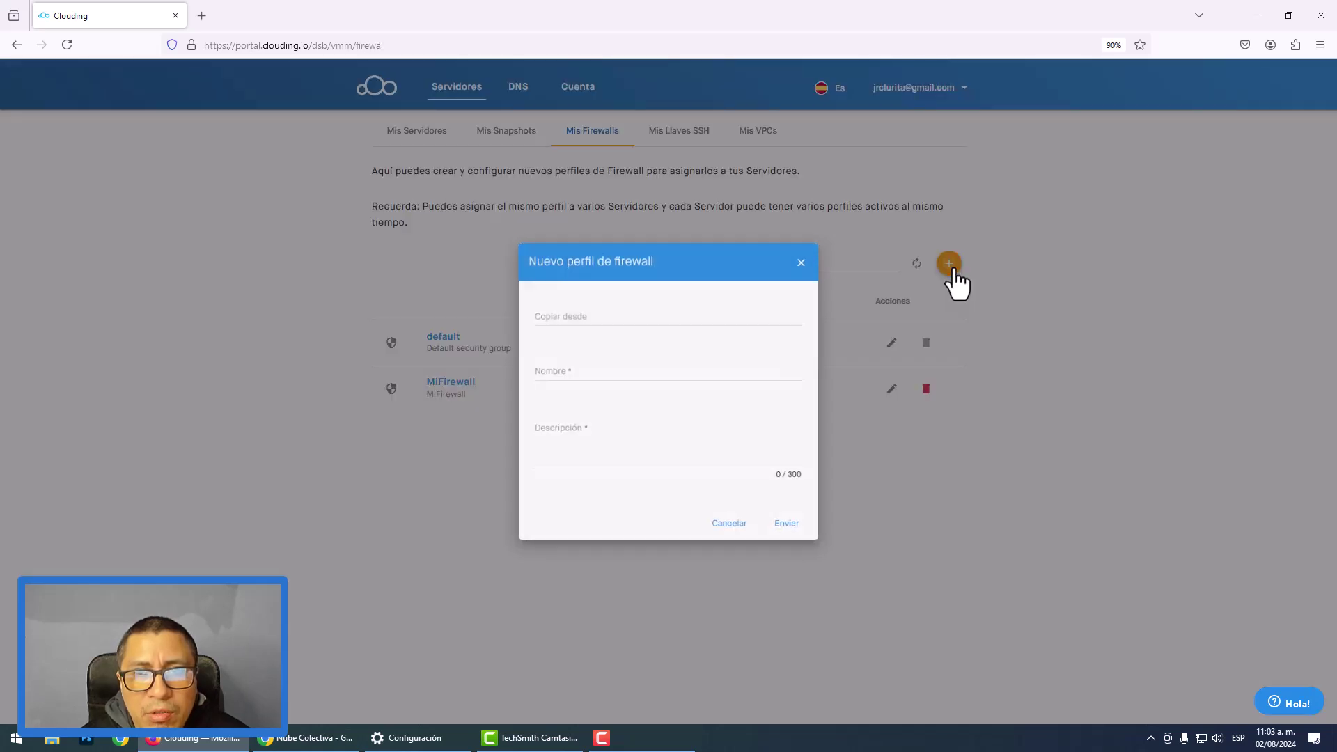
{"action": "left_click", "coordinate": [742, 534]}
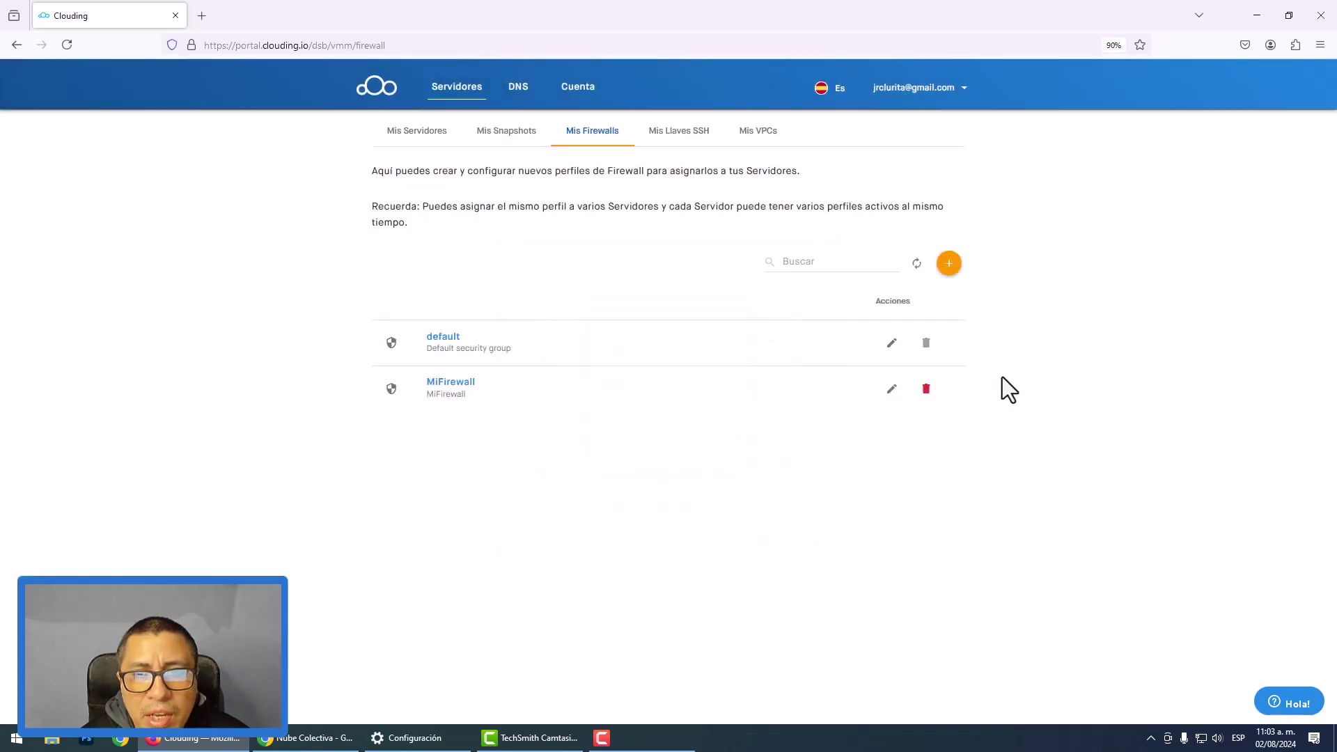
{"action": "left_click", "coordinate": [893, 344]}
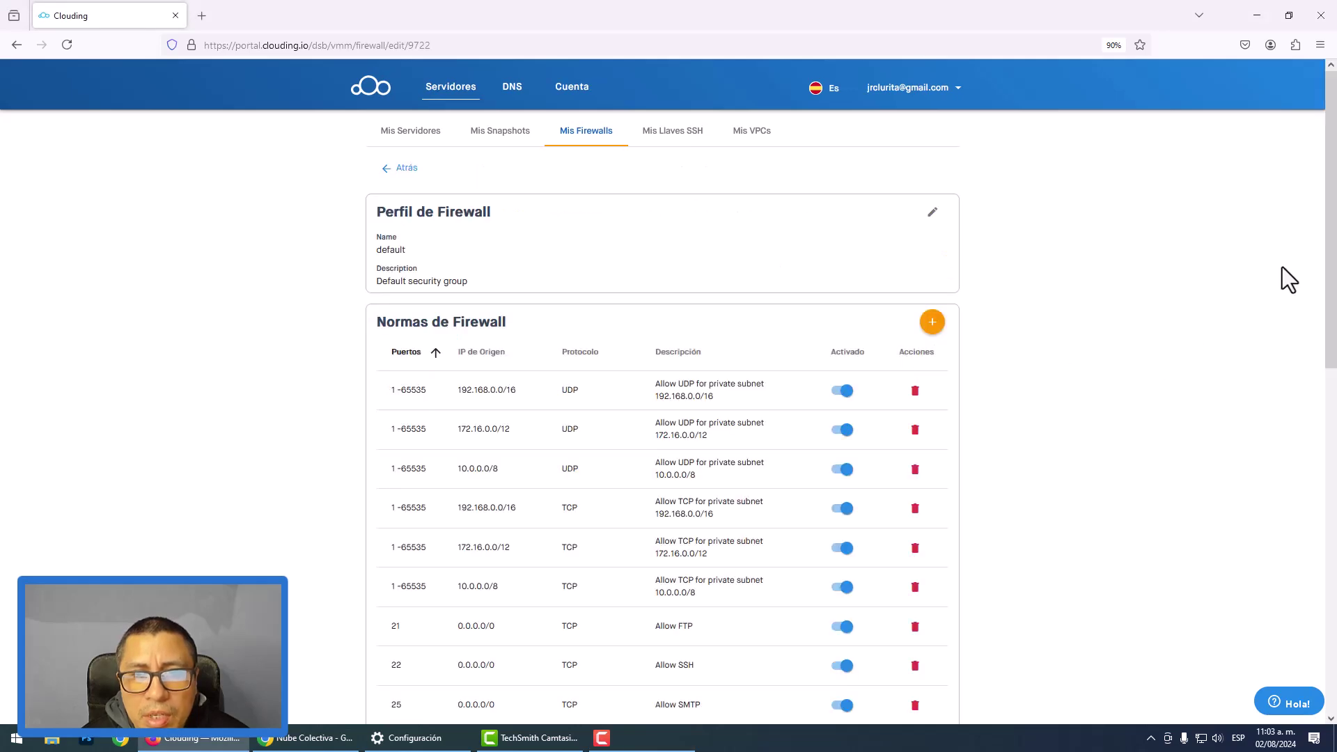
{"action": "left_click_drag", "start_coordinate": [1329, 251], "coordinate": [1301, 531]}
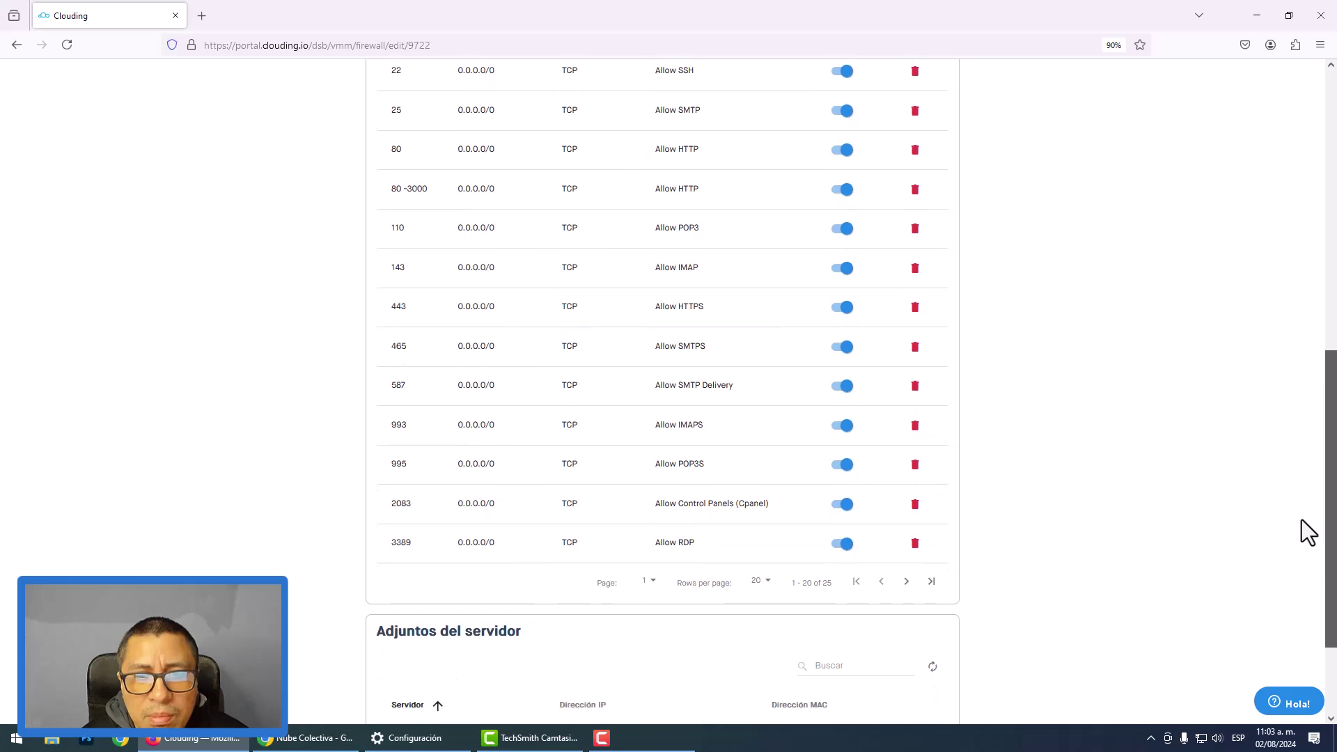
{"action": "left_click", "coordinate": [907, 579]}
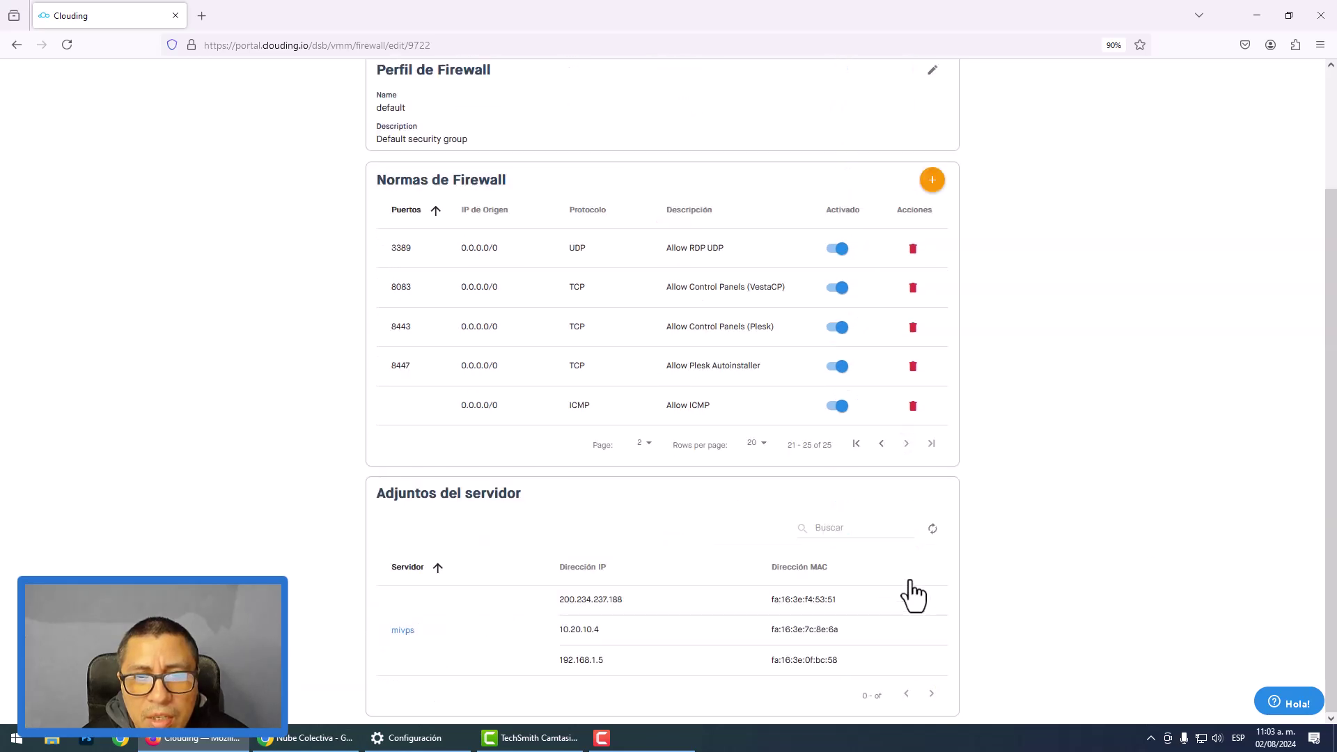
{"action": "scroll", "coordinate": [910, 579], "scroll_direction": "up", "scroll_amount": 3}
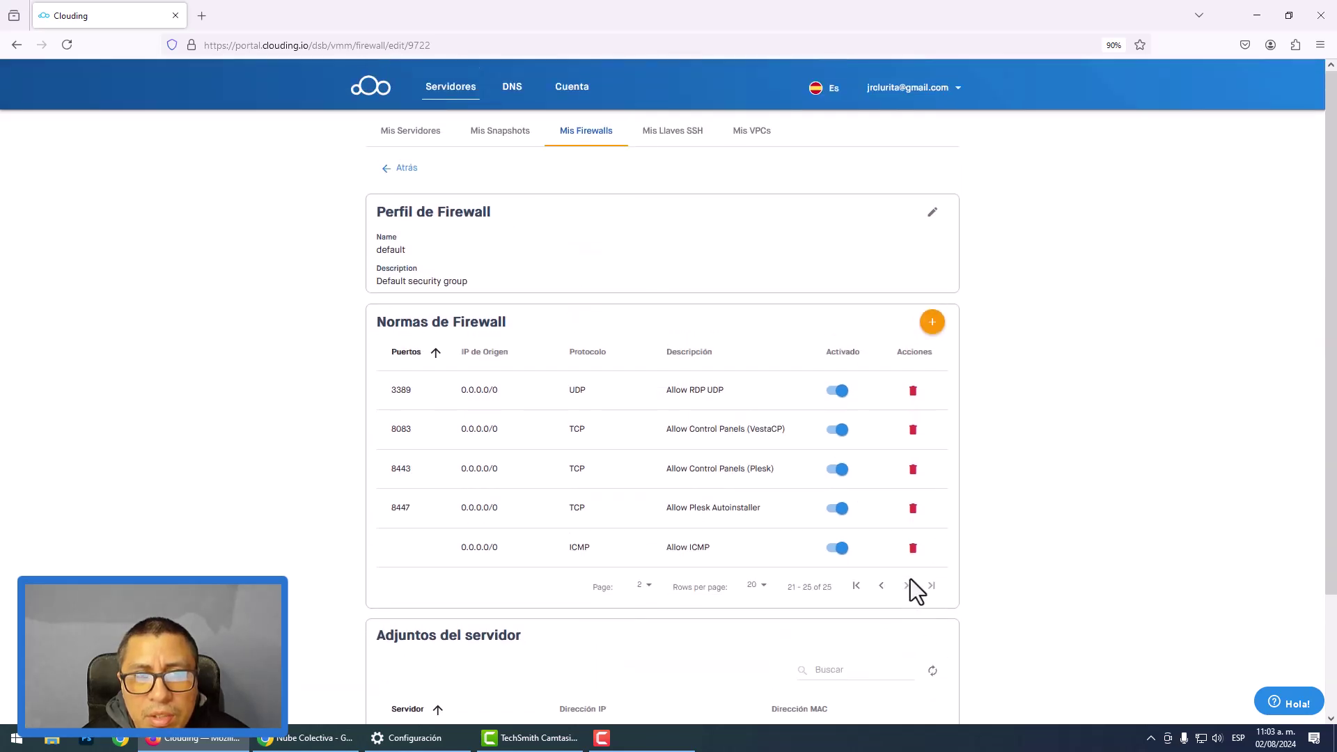
{"action": "left_click", "coordinate": [405, 170]}
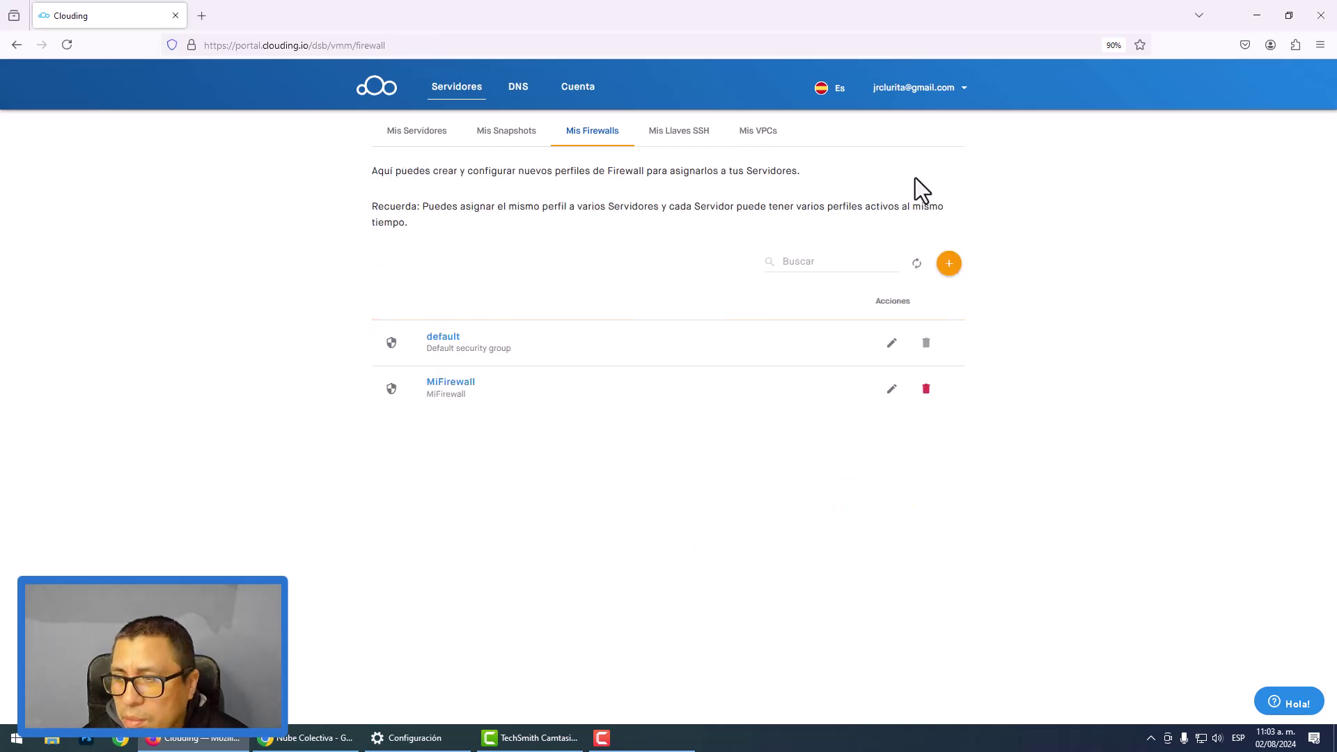
Step: Start a new private network named MiNuevaVPC2
{"action": "left_click", "coordinate": [762, 137]}
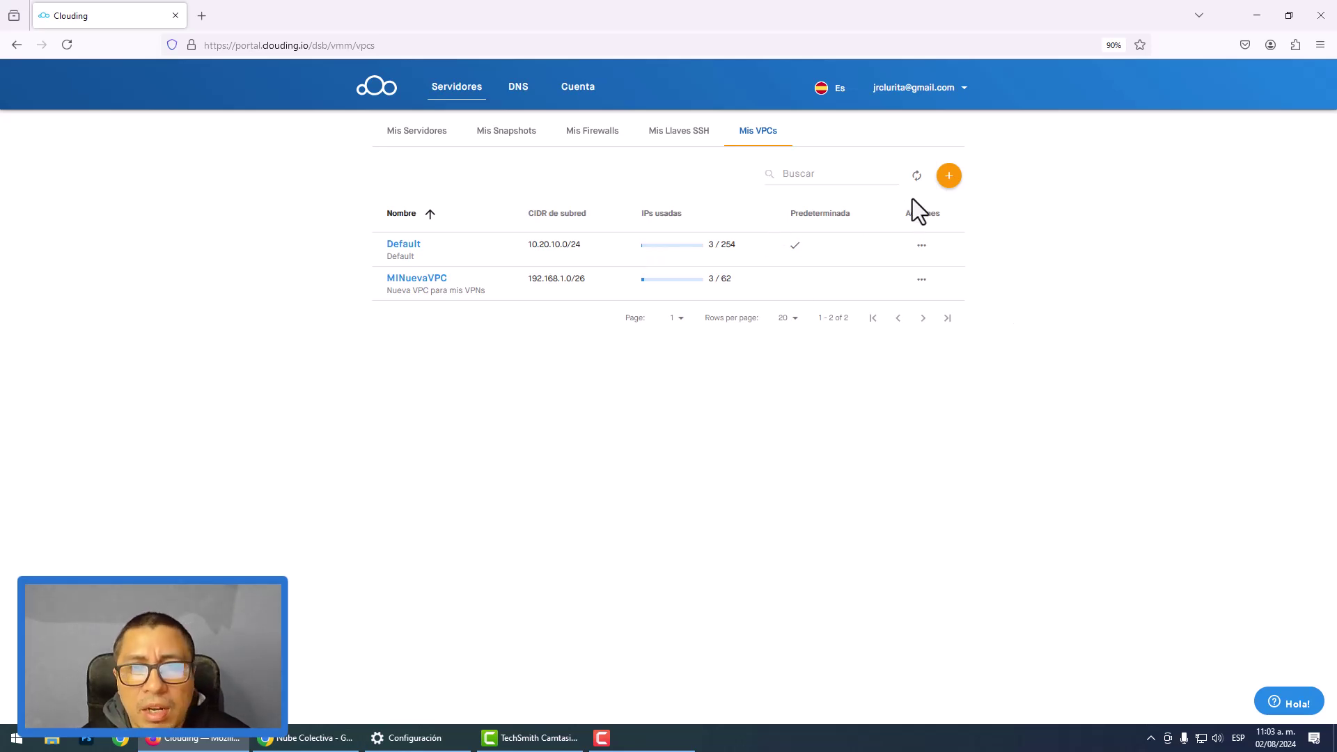
{"action": "left_click", "coordinate": [949, 177]}
{"action": "left_click", "coordinate": [629, 248]}
{"action": "left_click", "coordinate": [630, 248]}
{"action": "left_click", "coordinate": [591, 270]}
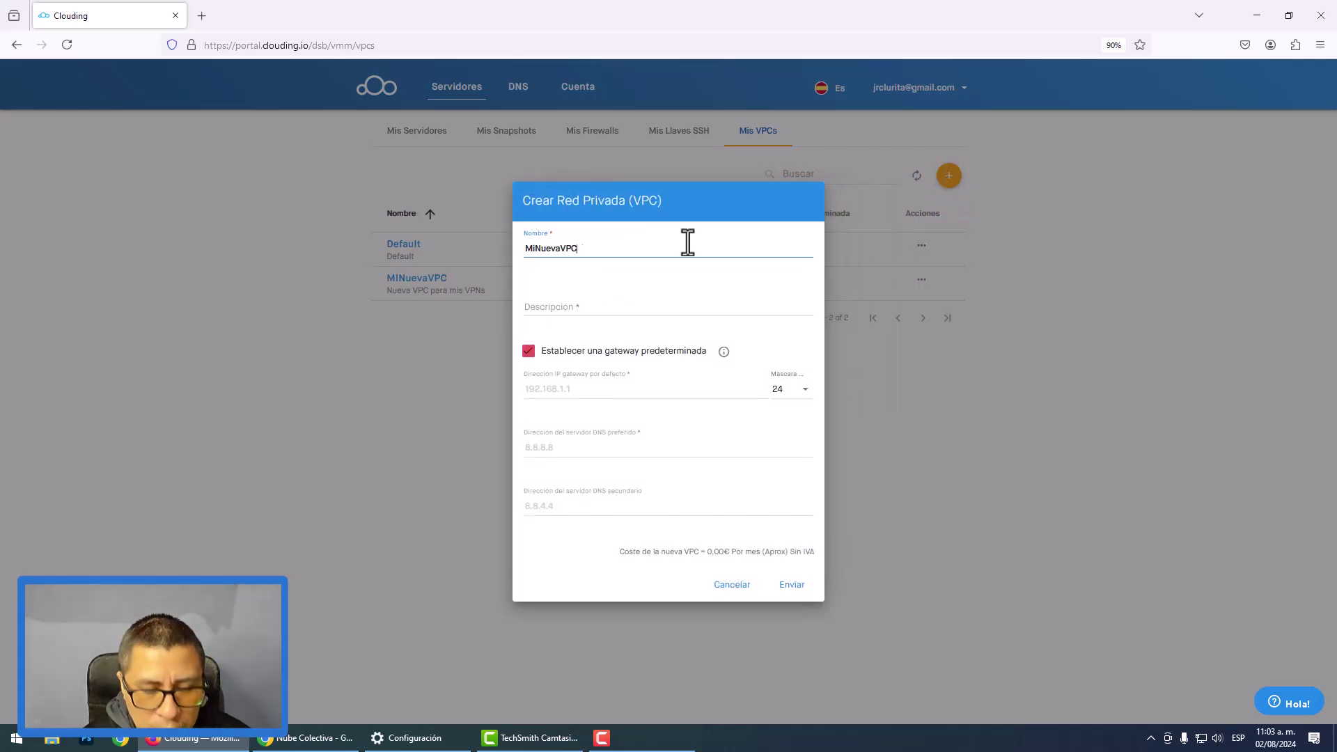
{"action": "type", "text": "2"}
Step: Reuse the description 'Nueva VPC para mis VPNs', adding a 2 after VPC
{"action": "left_click", "coordinate": [588, 307]}
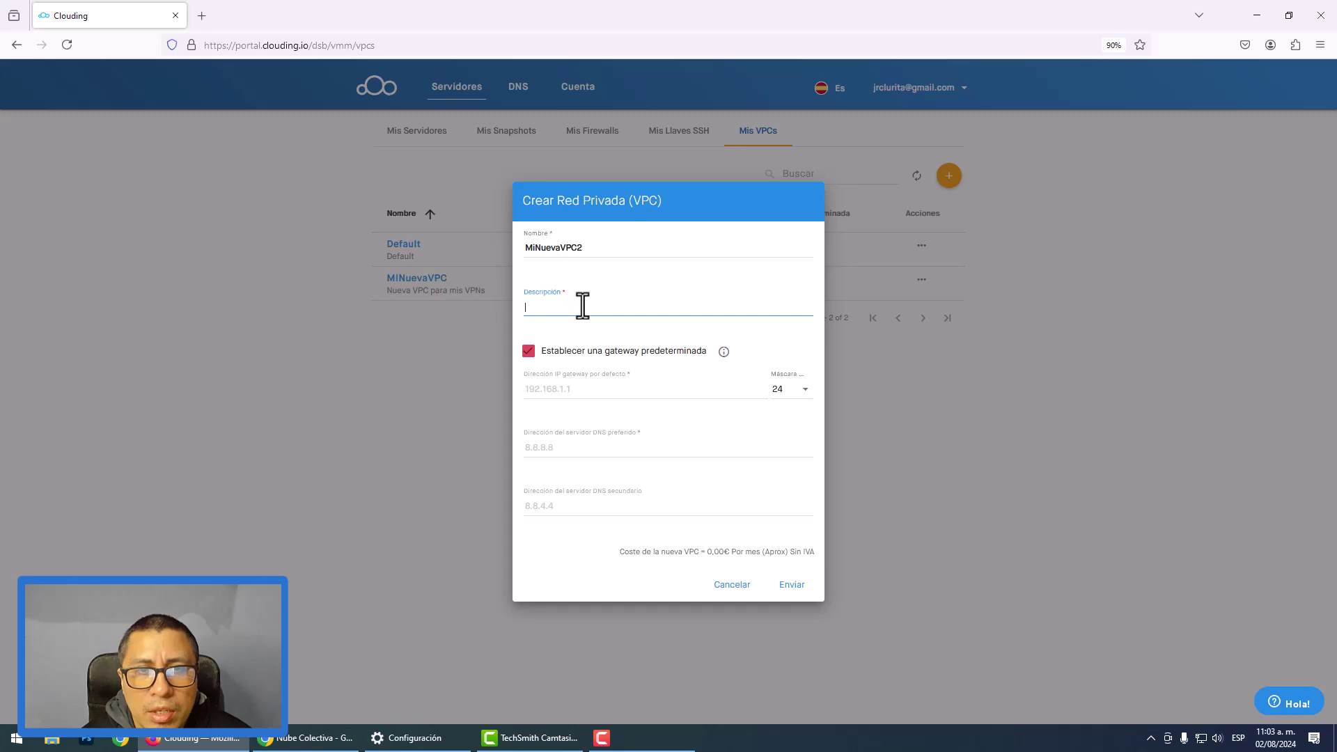
{"action": "left_click", "coordinate": [574, 315]}
{"action": "left_click", "coordinate": [576, 324]}
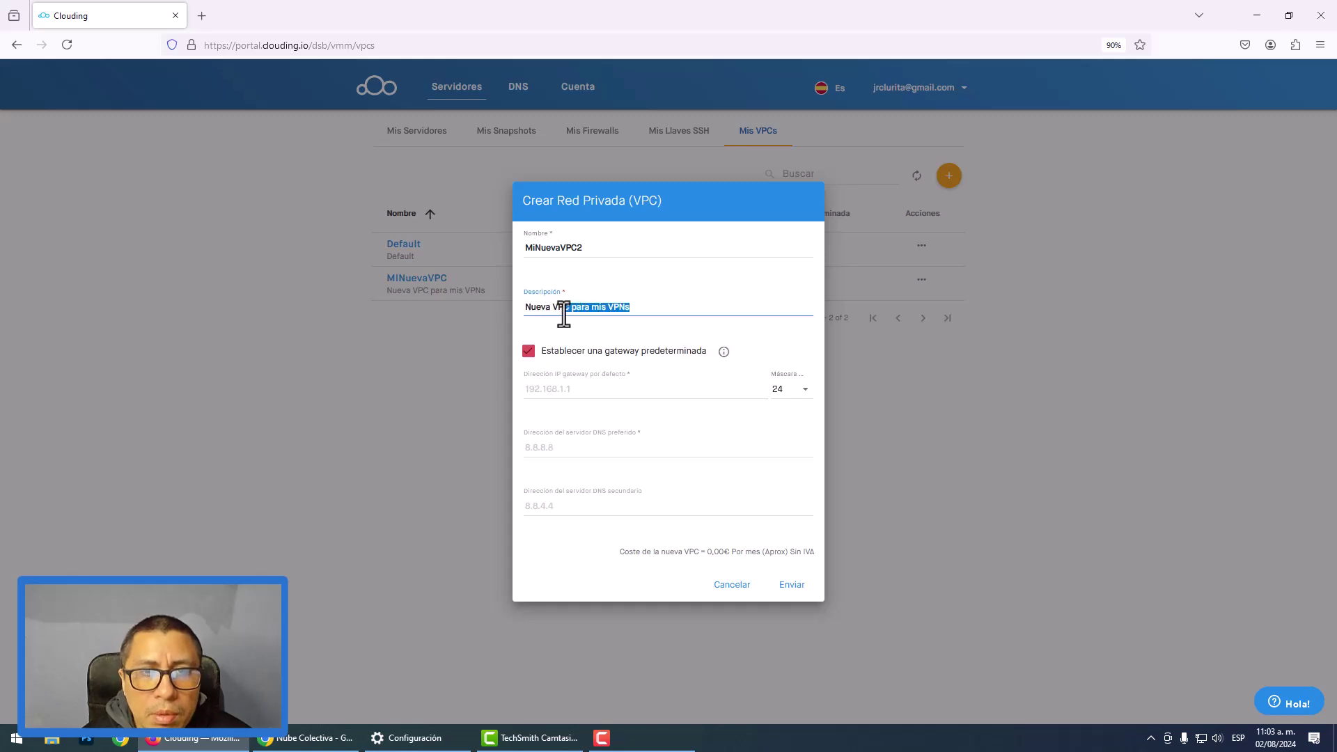
{"action": "left_click", "coordinate": [572, 307]}
{"action": "left_click", "coordinate": [585, 300]}
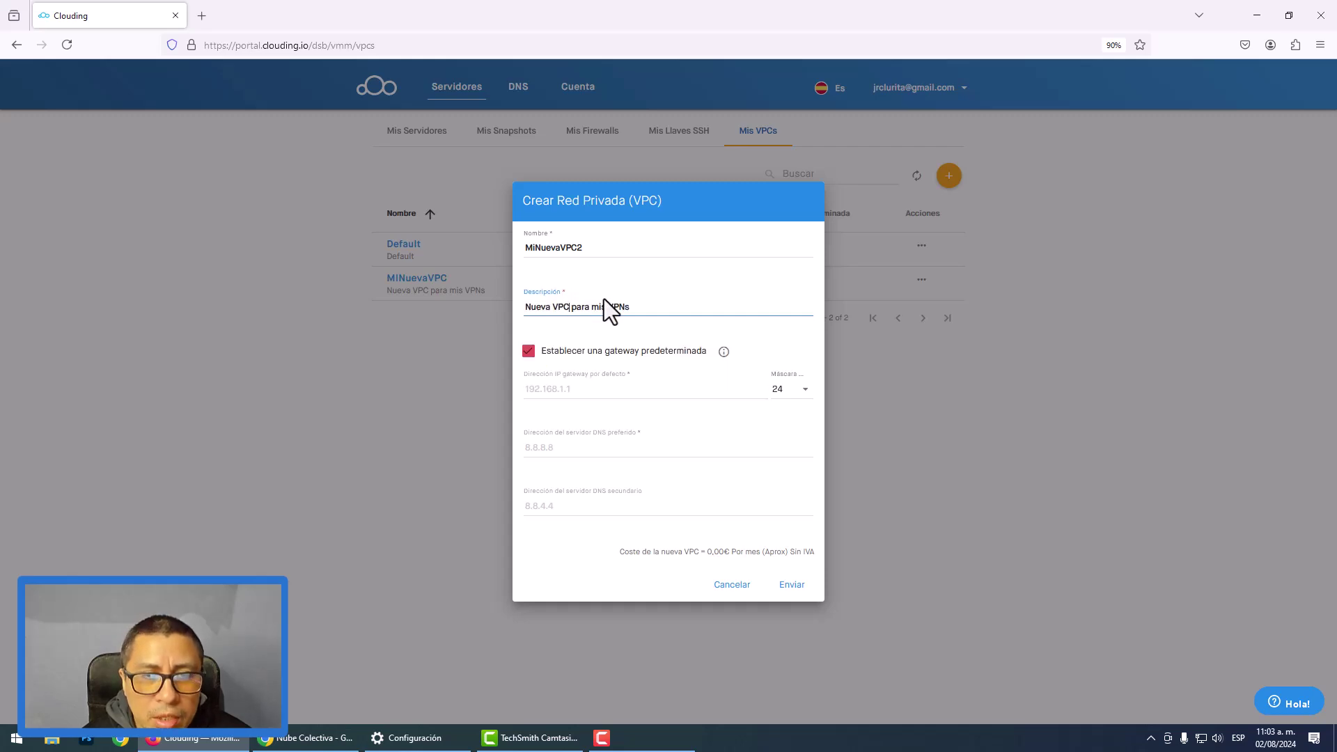
{"action": "type", "text": "2"}
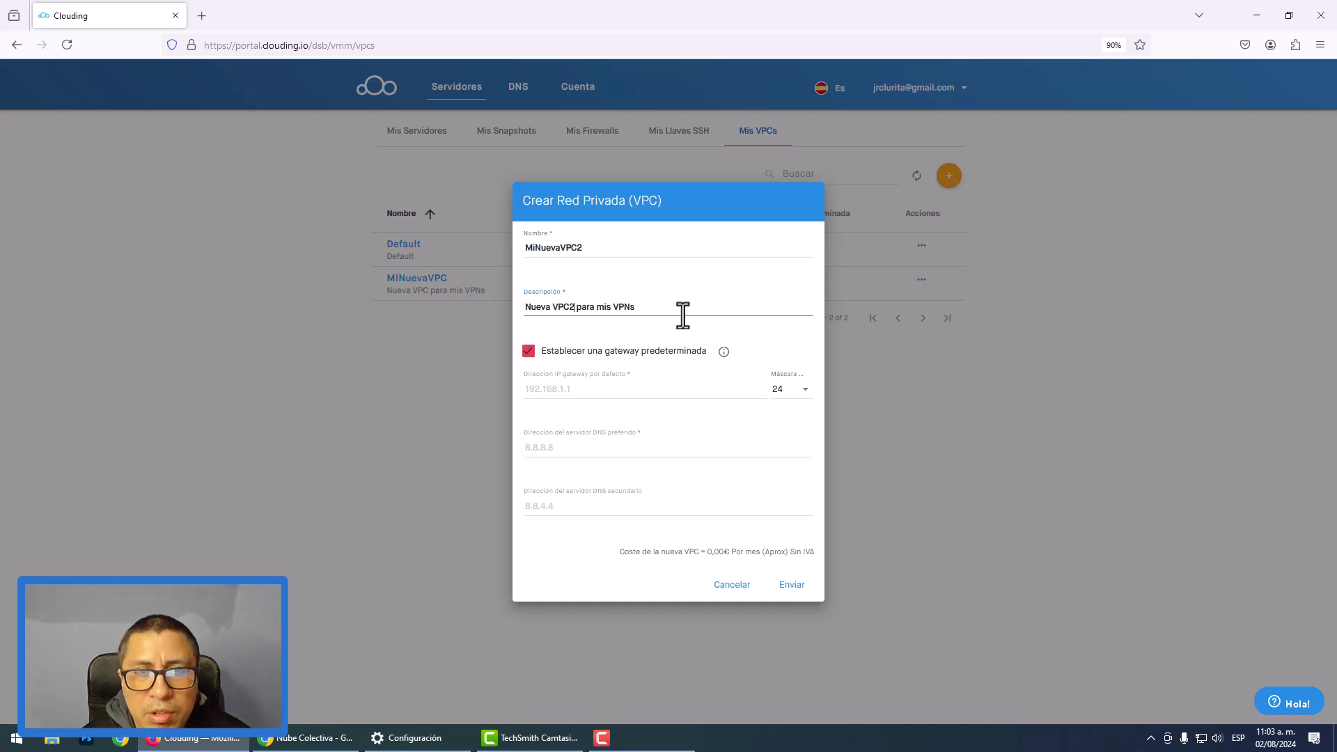
Step: Set the default gateway to 192.168.1.3
{"action": "left_click", "coordinate": [635, 389]}
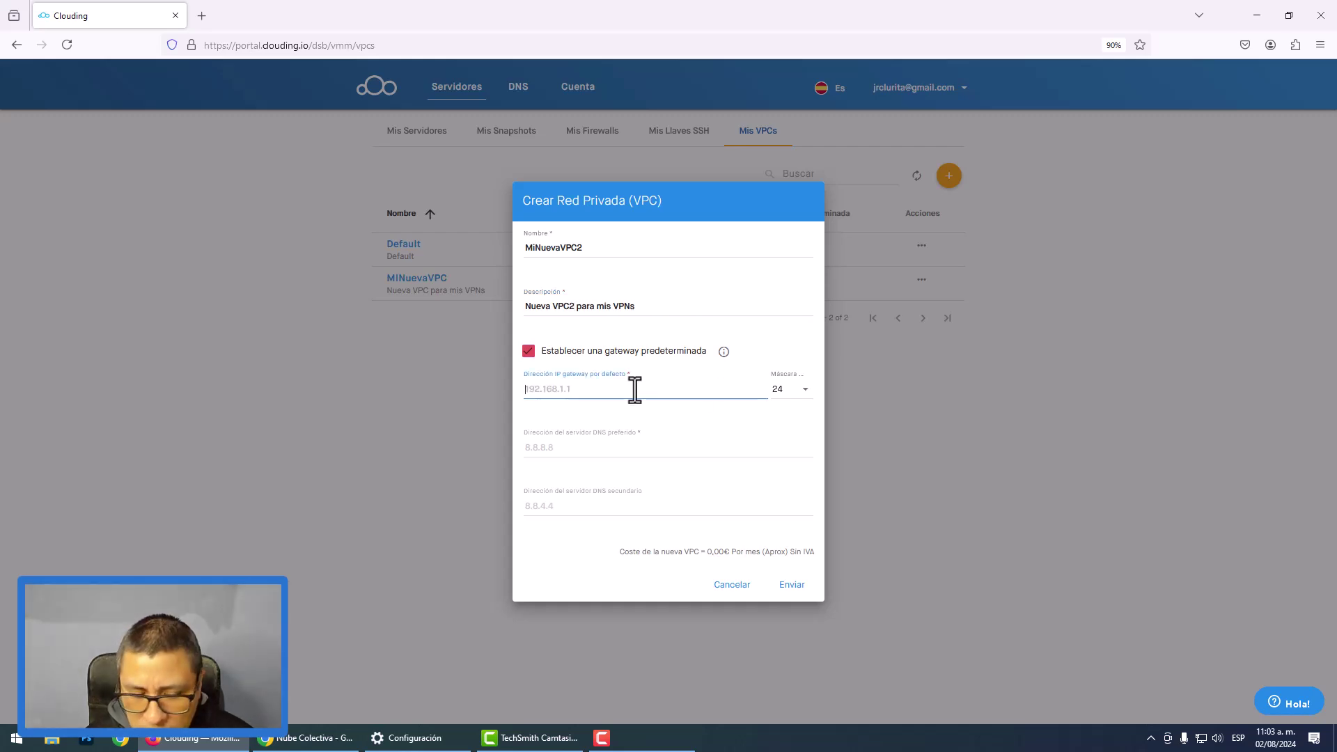
{"action": "type", "text": "1"}
{"action": "key", "text": "Down"}
{"action": "key", "text": "Return"}
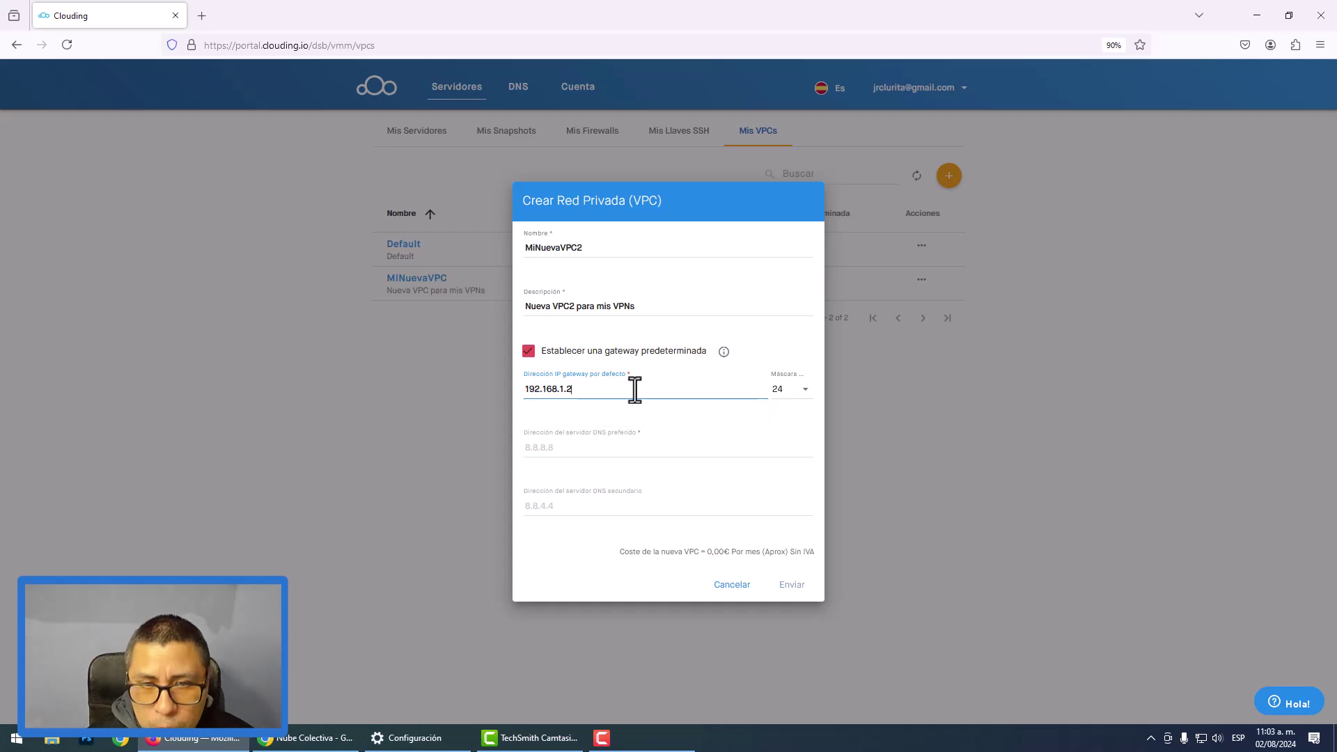
{"action": "key", "text": "BackSpace"}
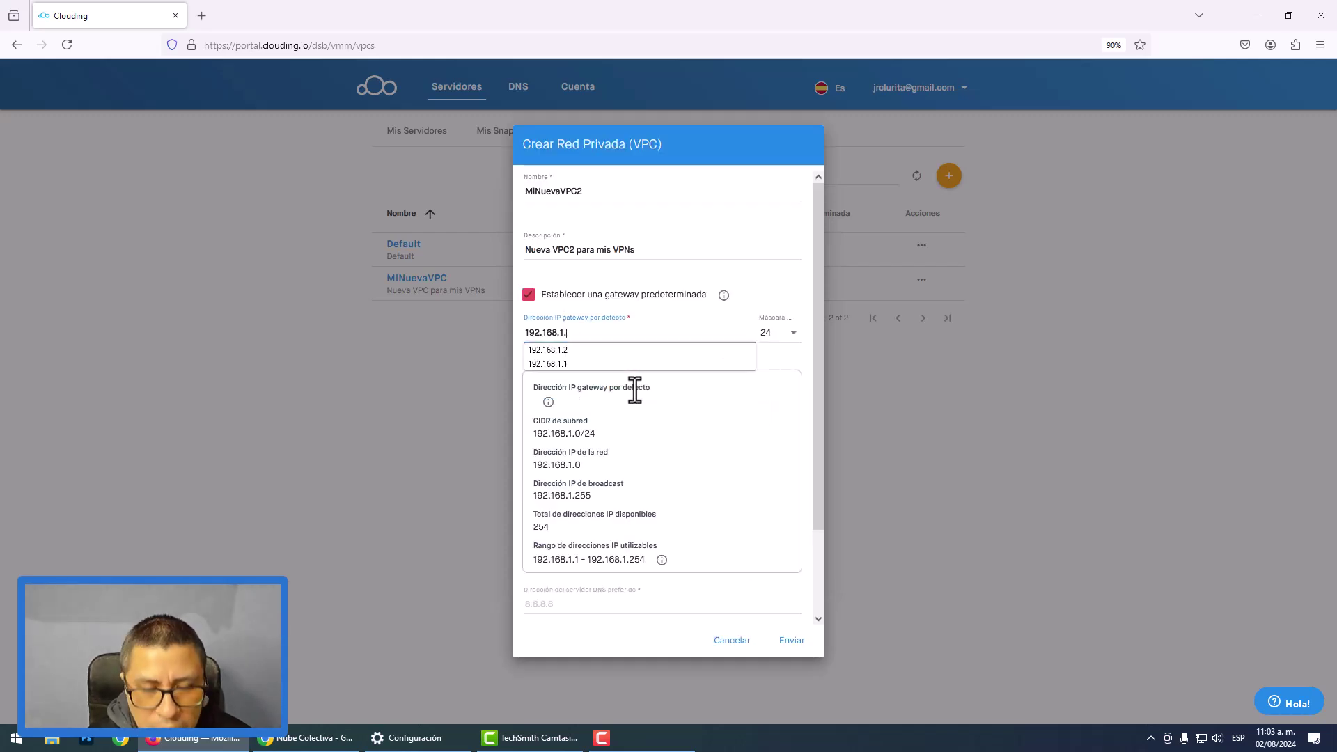
{"action": "type", "text": "3"}
Step: Choose mask 26, DNS 8.8.8.8 and 8.8.4.4, and submit the network
{"action": "left_click", "coordinate": [793, 333]}
{"action": "left_click", "coordinate": [767, 273]}
{"action": "scroll", "coordinate": [642, 574], "scroll_direction": "down", "scroll_amount": 1}
{"action": "left_click", "coordinate": [585, 552]}
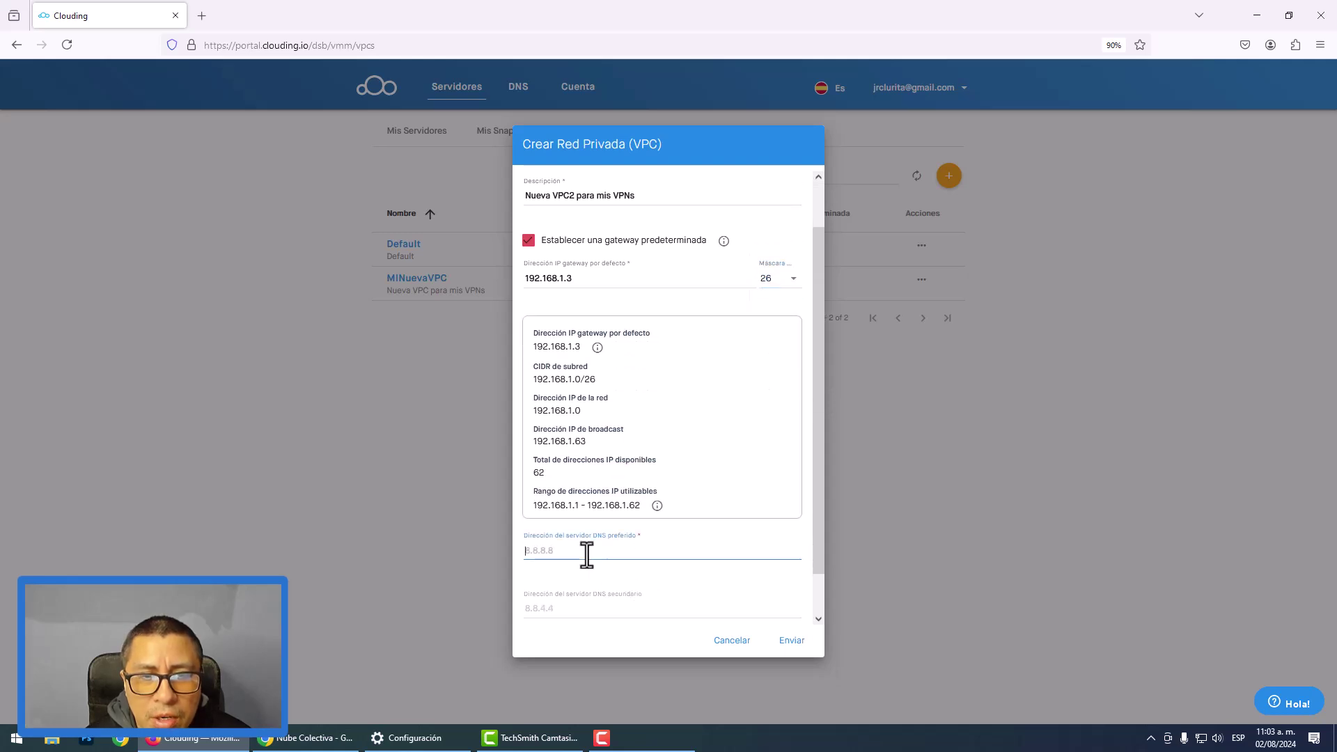
{"action": "type", "text": "8"}
{"action": "left_click", "coordinate": [561, 569]}
{"action": "left_click", "coordinate": [562, 610]}
{"action": "type", "text": "8"}
{"action": "left_click", "coordinate": [555, 627]}
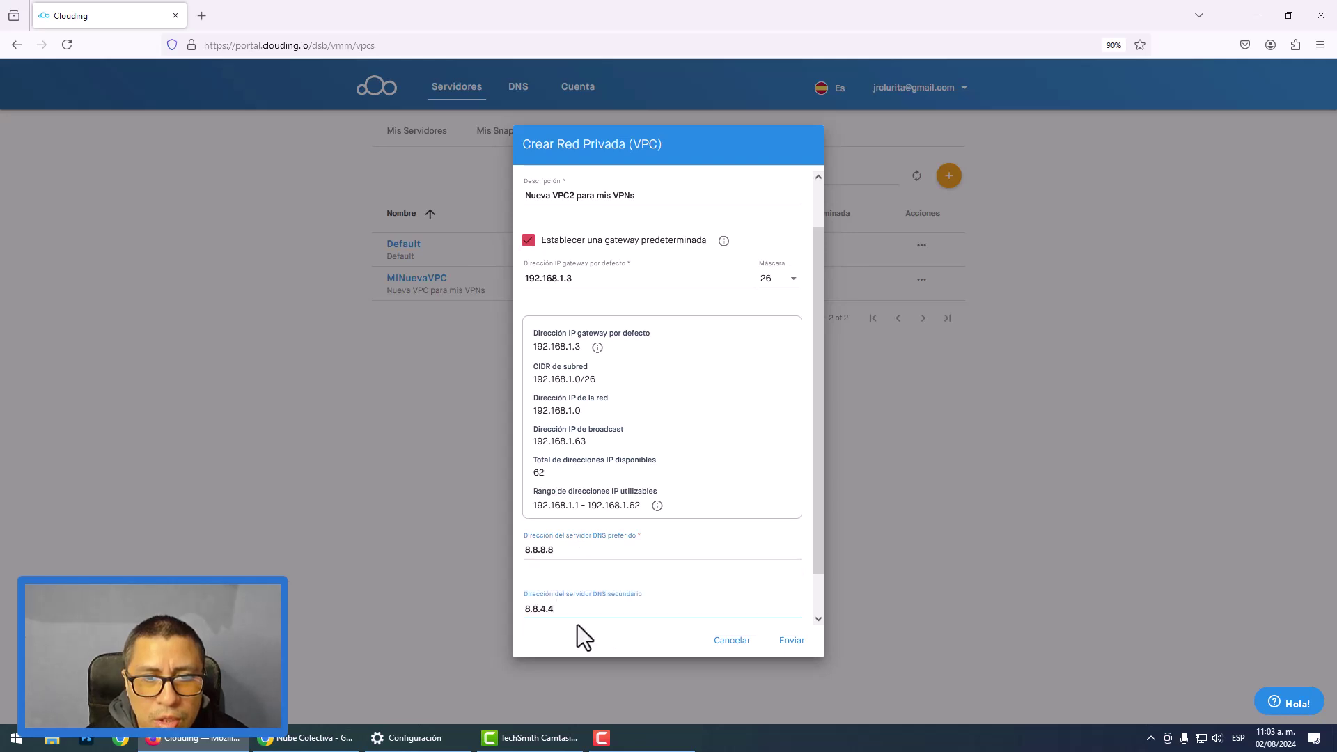
{"action": "left_click", "coordinate": [797, 642]}
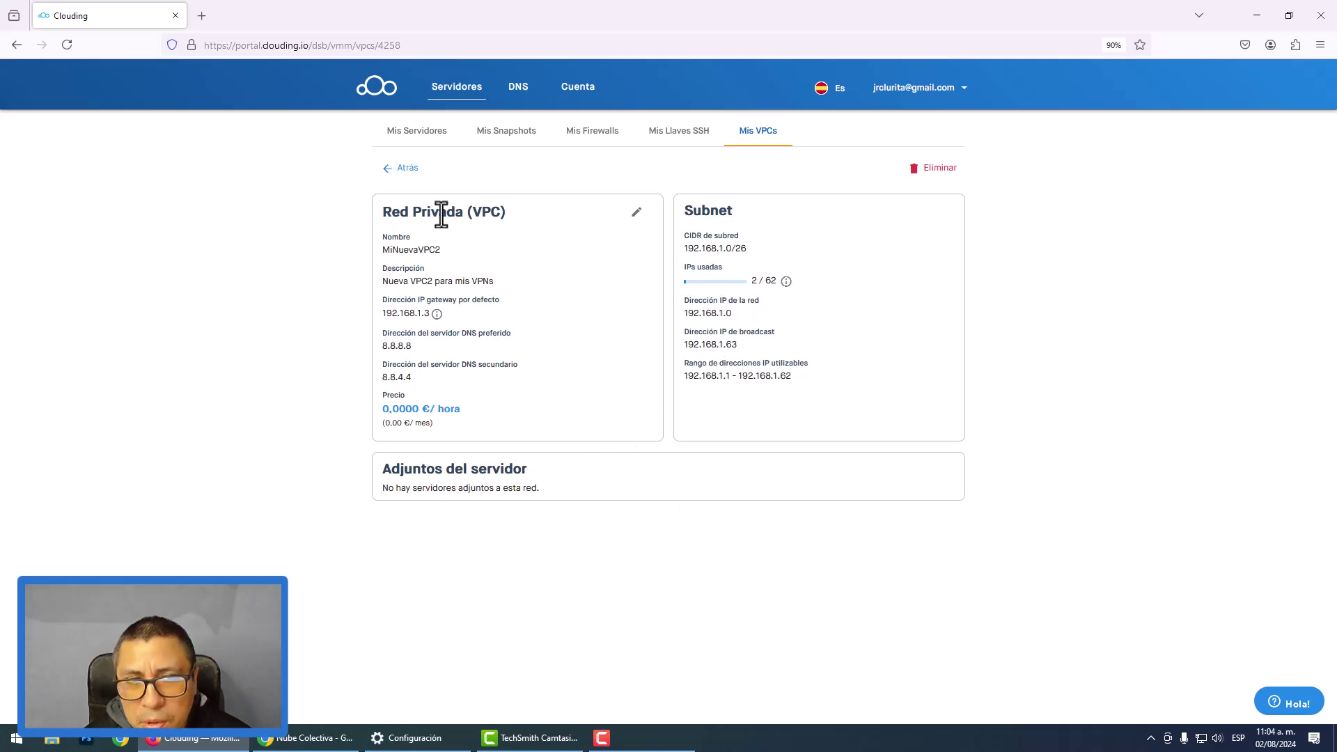
Step: Return to the three-network Mis VPCs list, then minimize Firefox to the desktop
{"action": "double_click", "coordinate": [484, 212]}
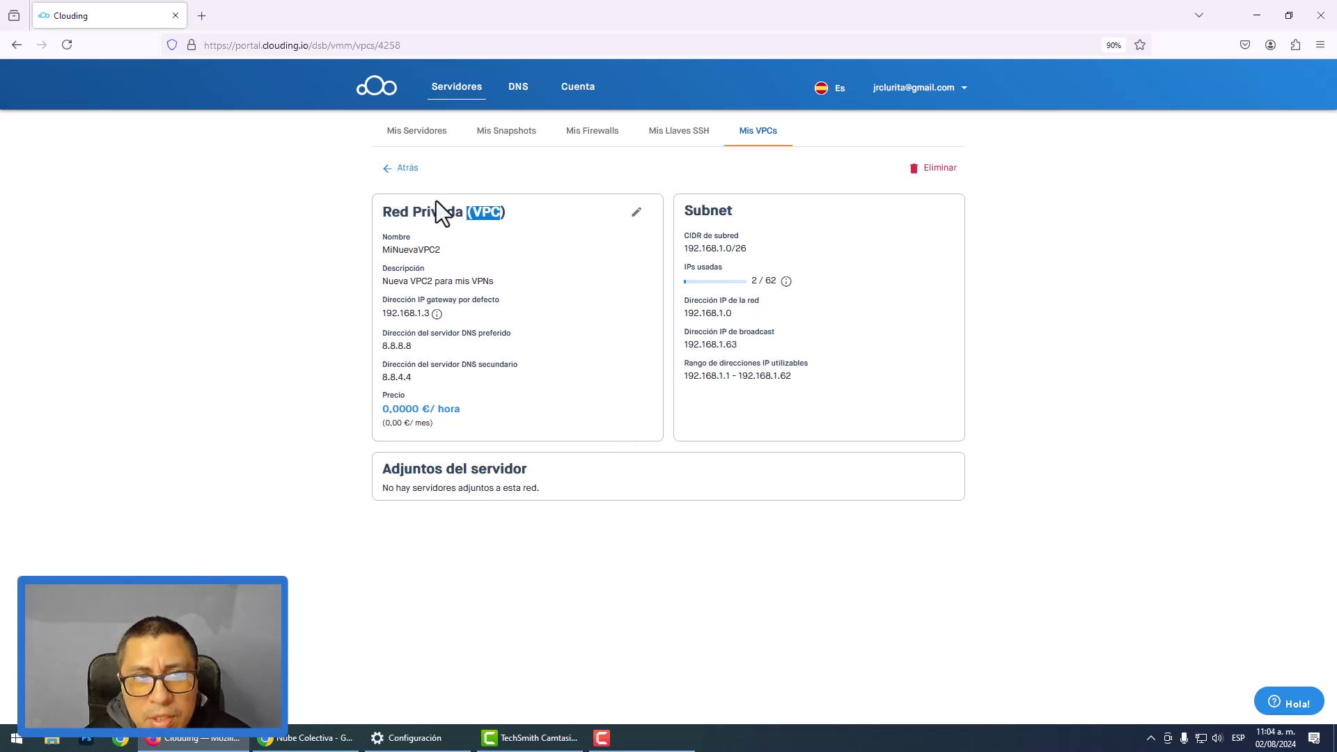
{"action": "left_click", "coordinate": [403, 170]}
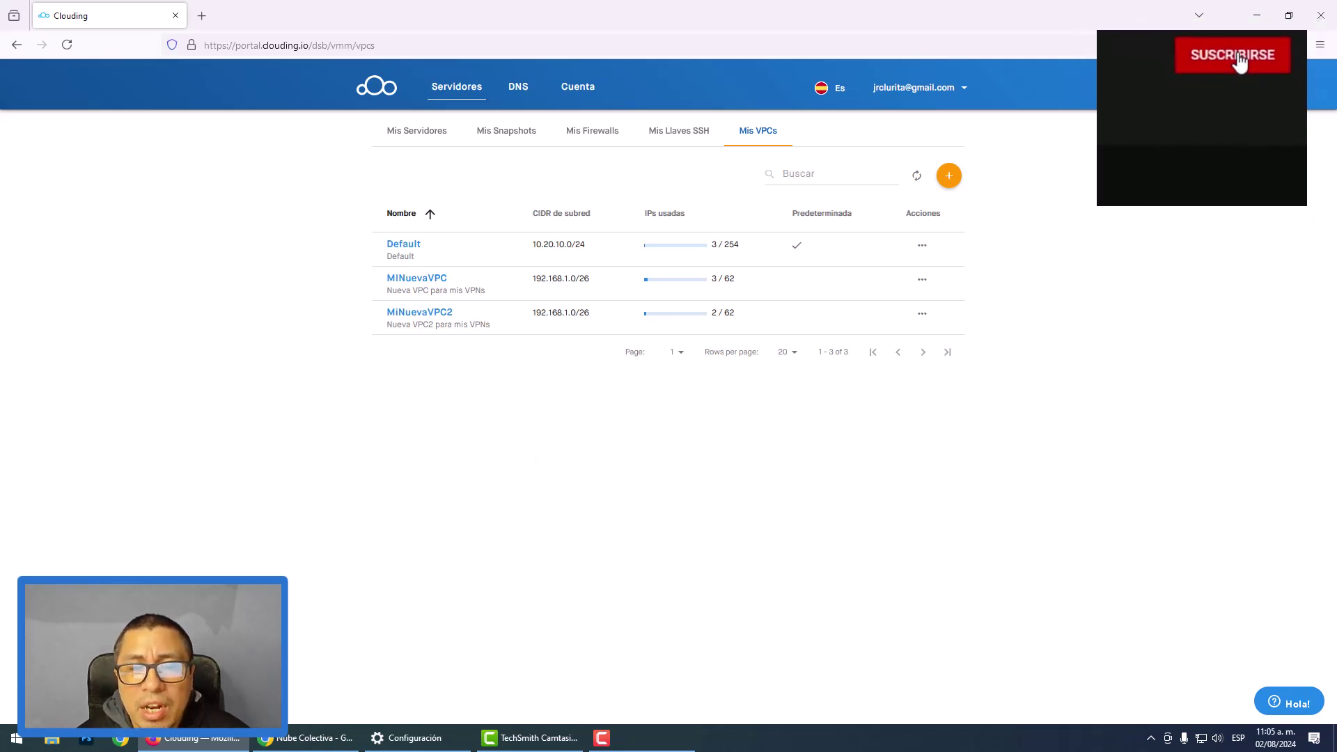
{"action": "left_click", "coordinate": [1258, 14]}
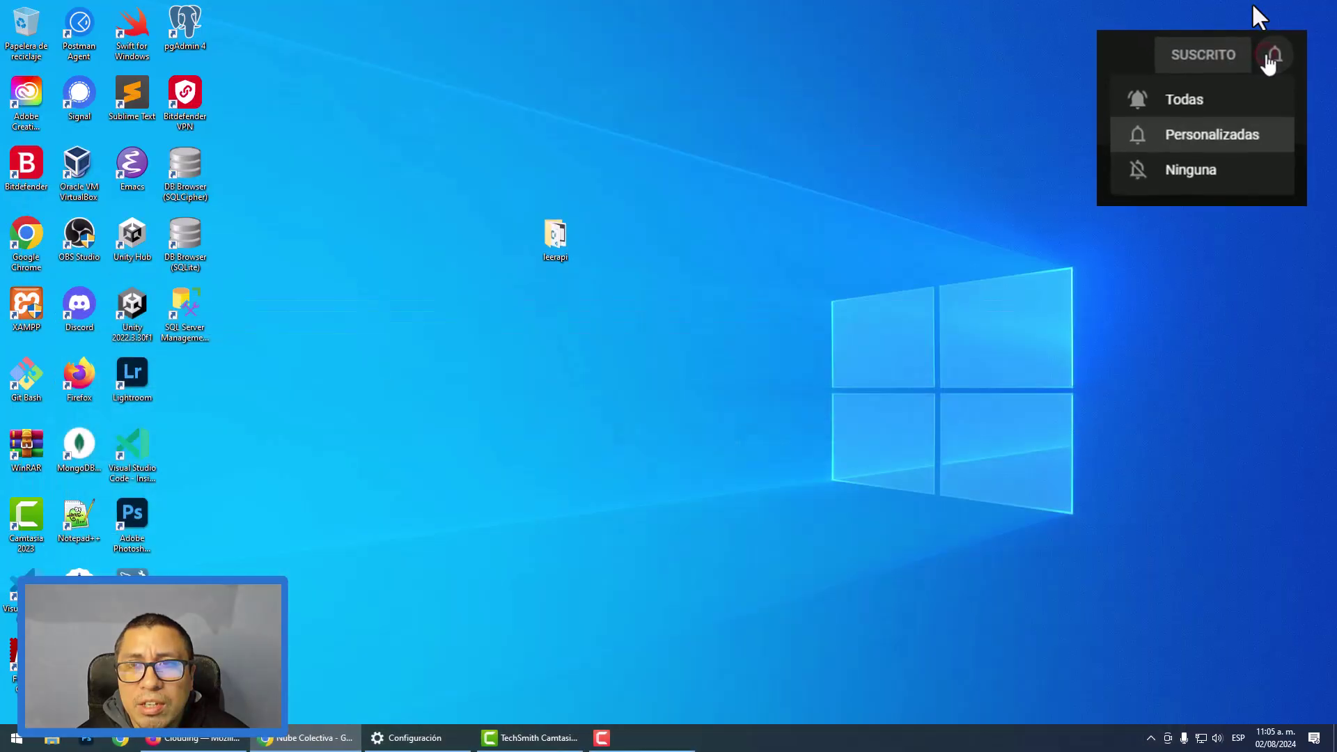